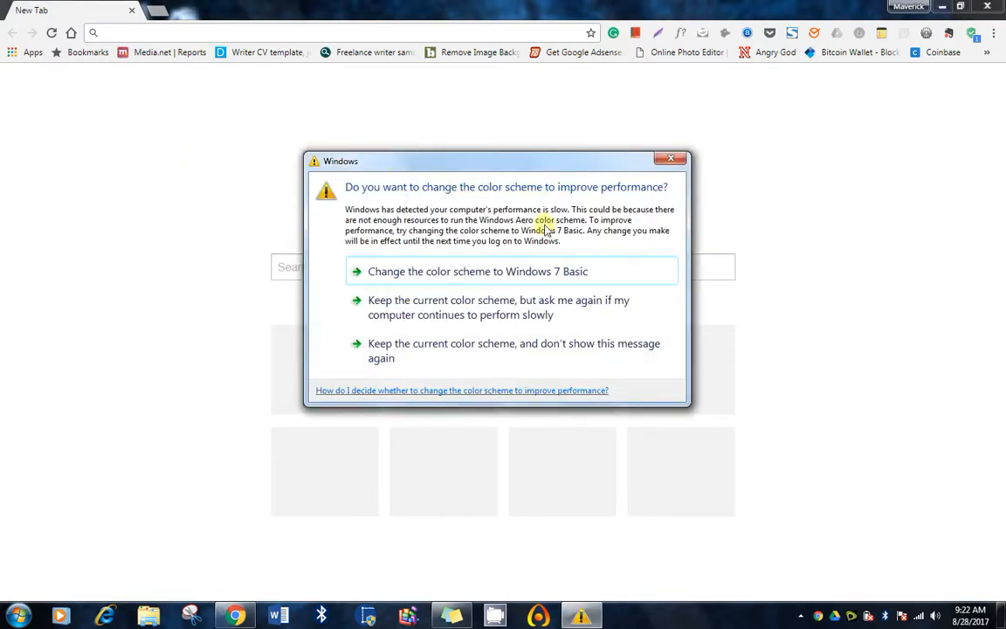
# Dismiss the Windows colour scheme prompt and open canva.com in the browser.
pyautogui.click(670, 159)
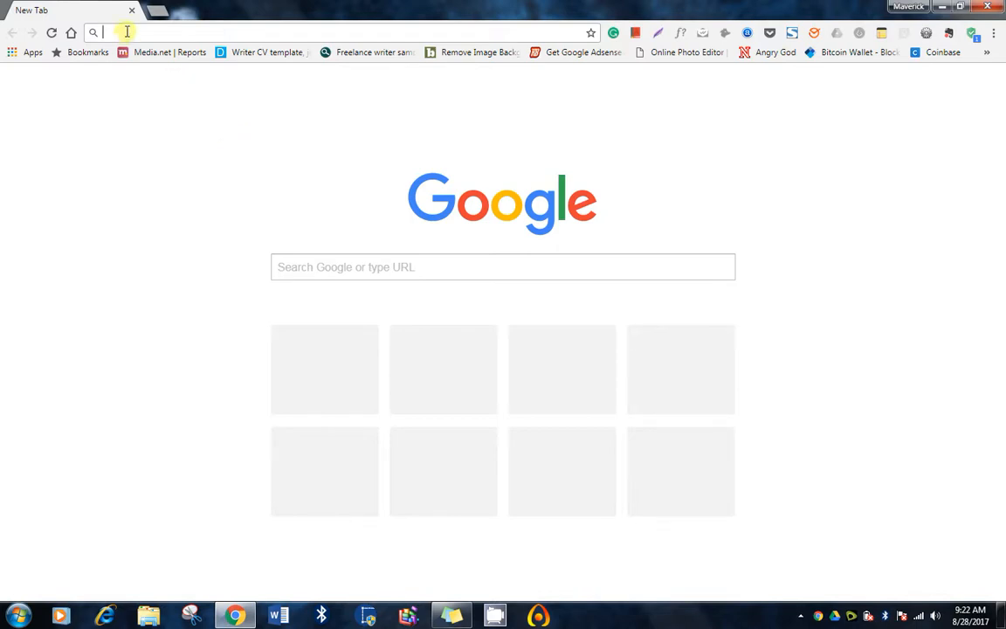
pyautogui.write('canva.com')
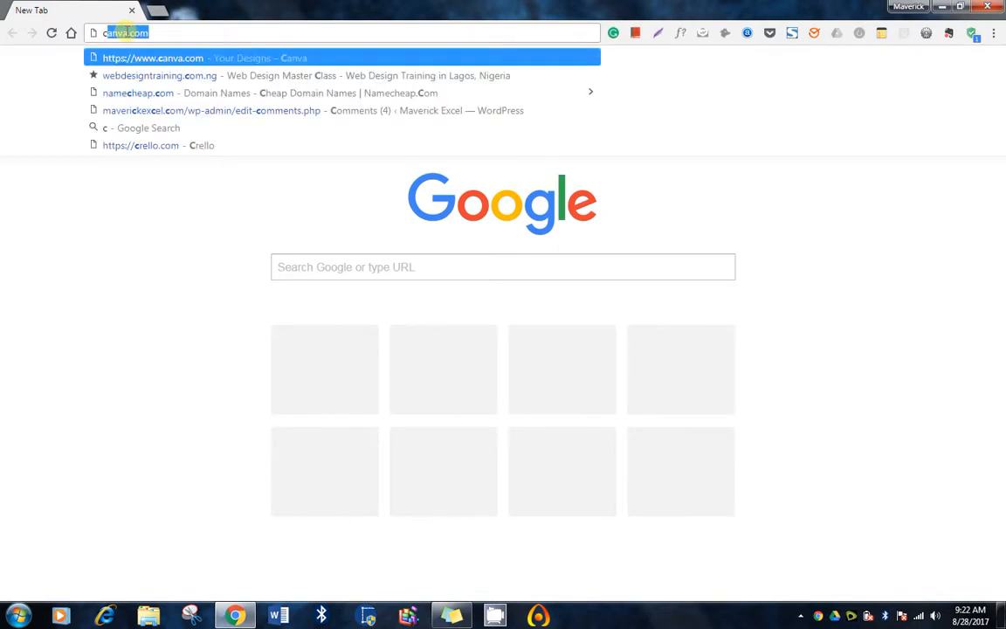
pyautogui.press('Return')
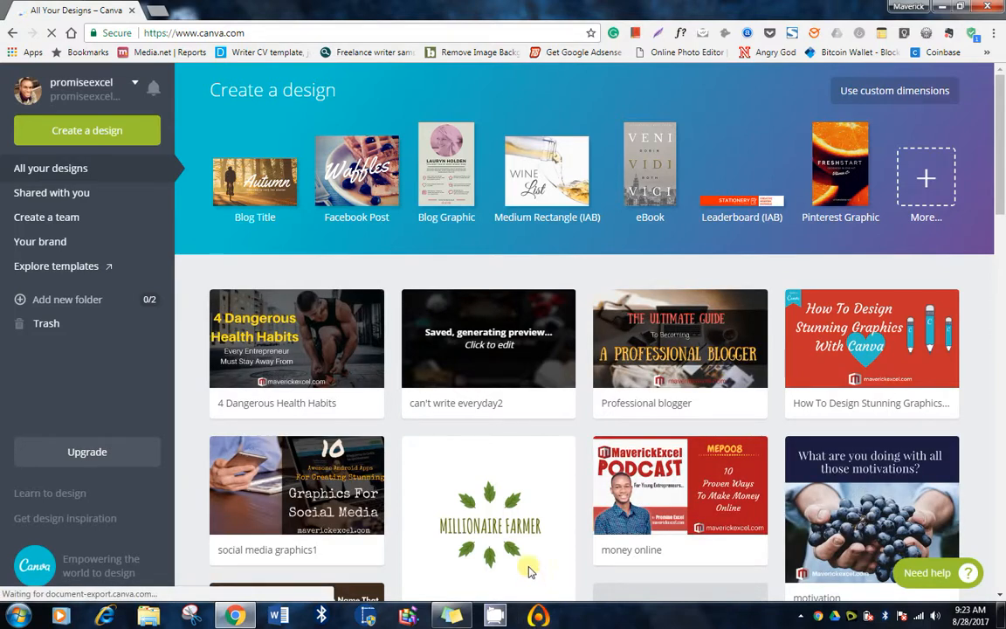
pyautogui.click(942, 7)
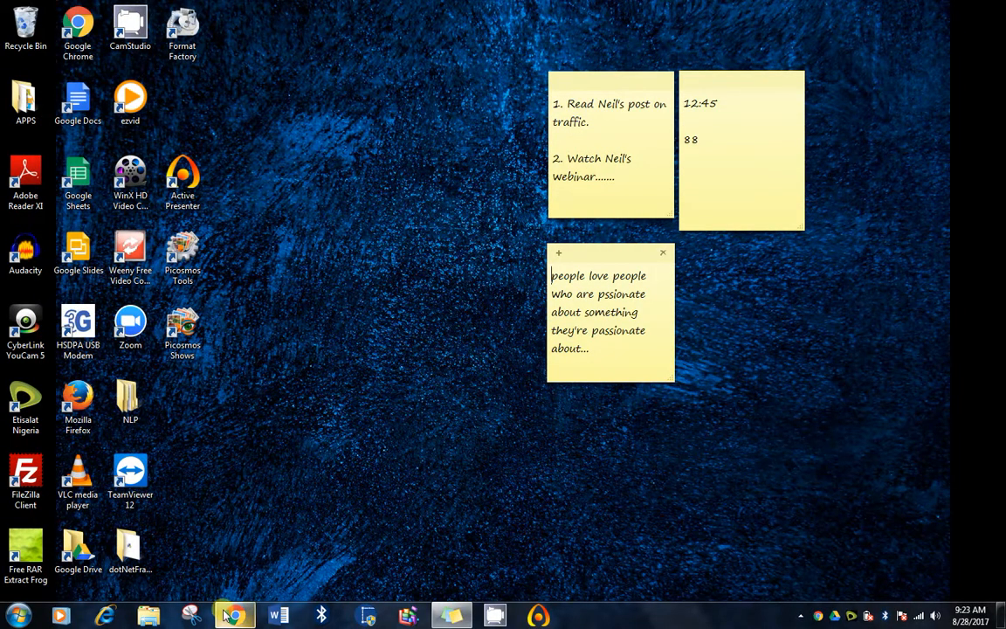
pyautogui.click(542, 616)
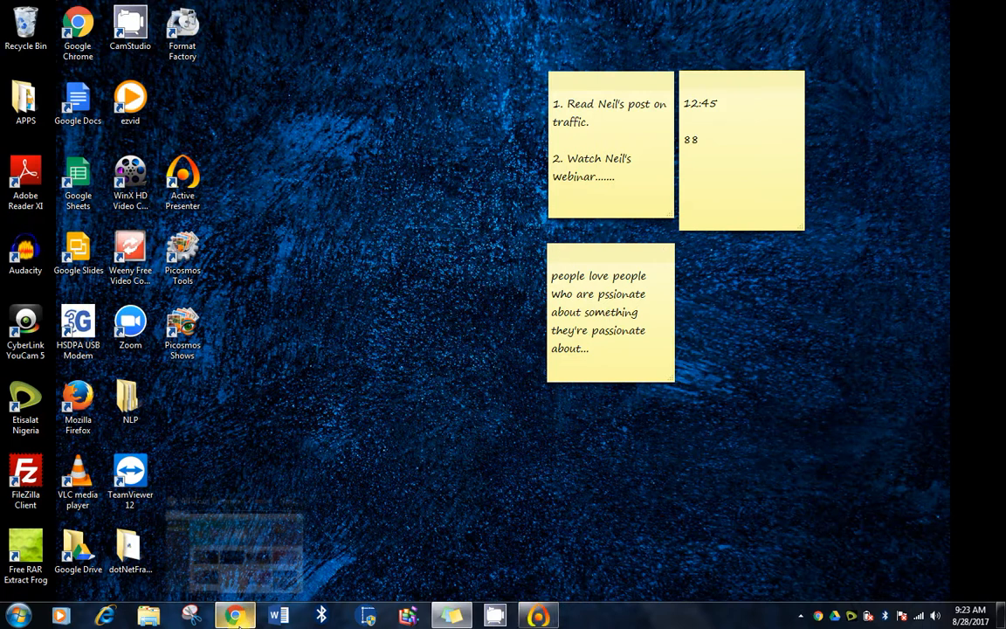
pyautogui.click(241, 549)
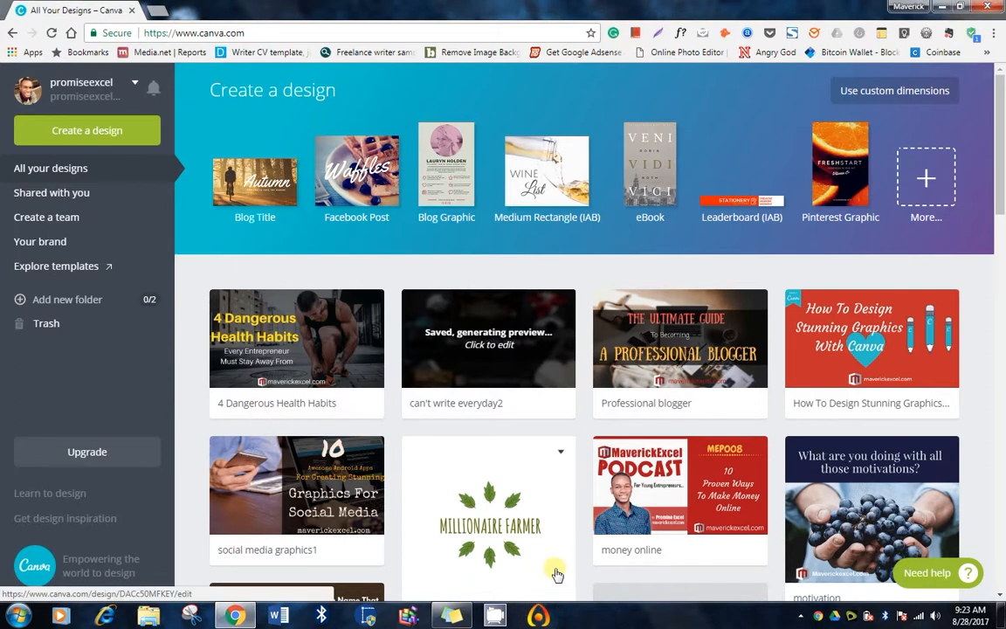
pyautogui.click(799, 616)
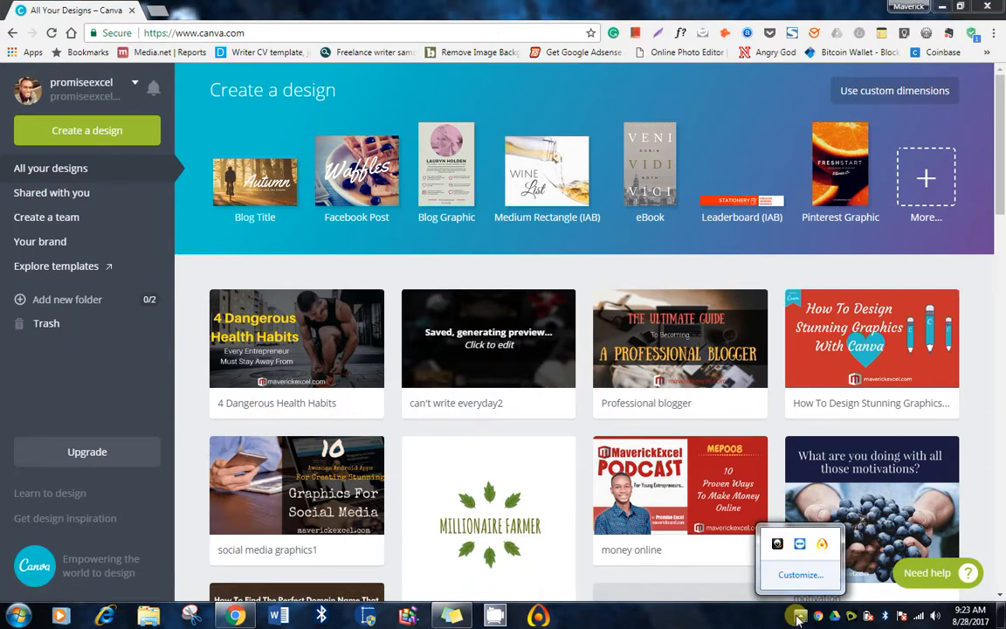
pyautogui.click(822, 544)
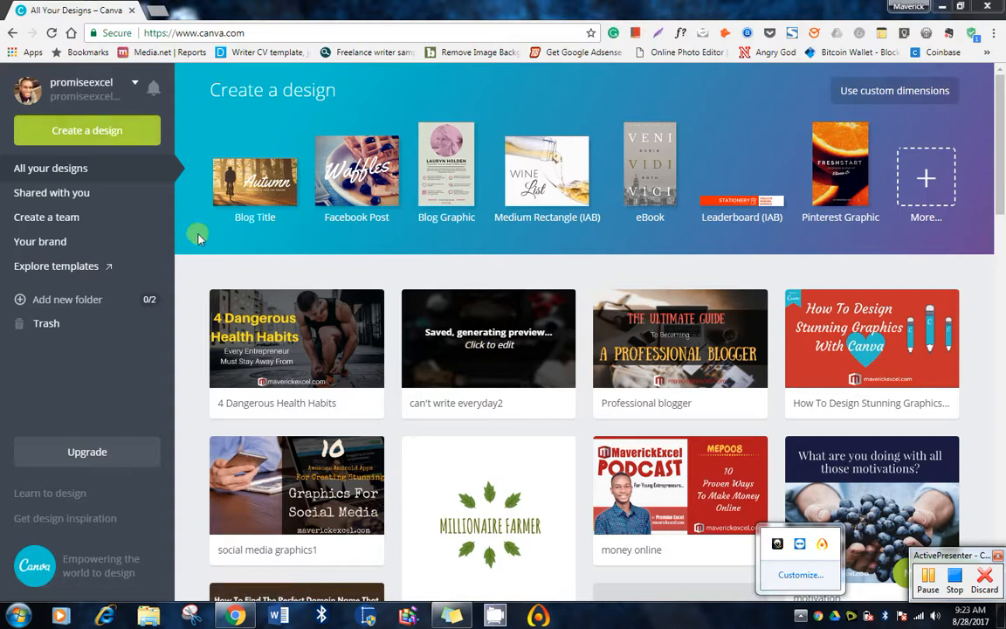
pyautogui.click(206, 272)
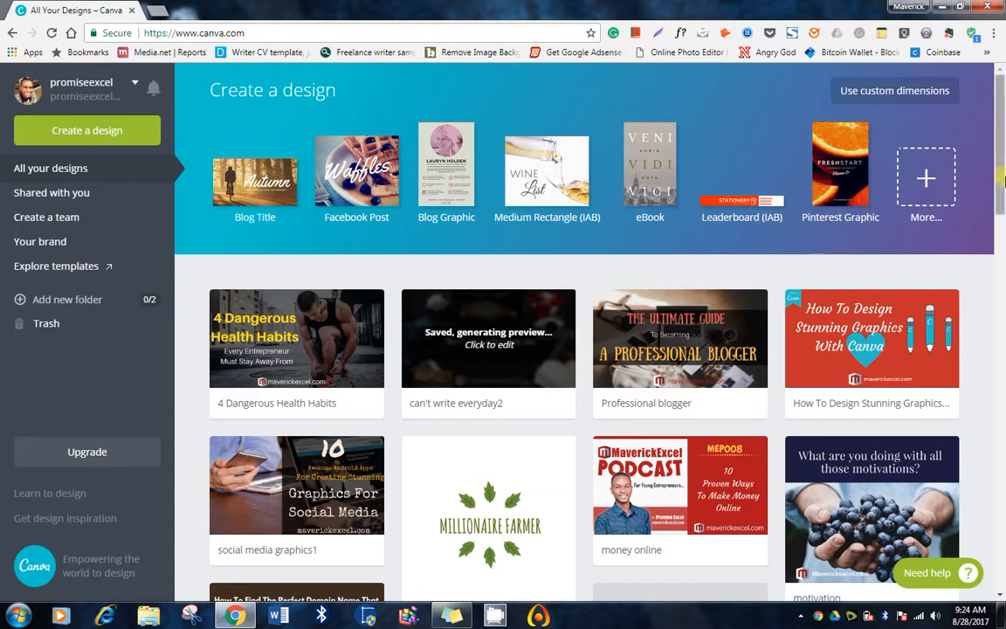
# Look over the saved designs on the Canva home page.
pyautogui.scroll(-1, 995, 269)
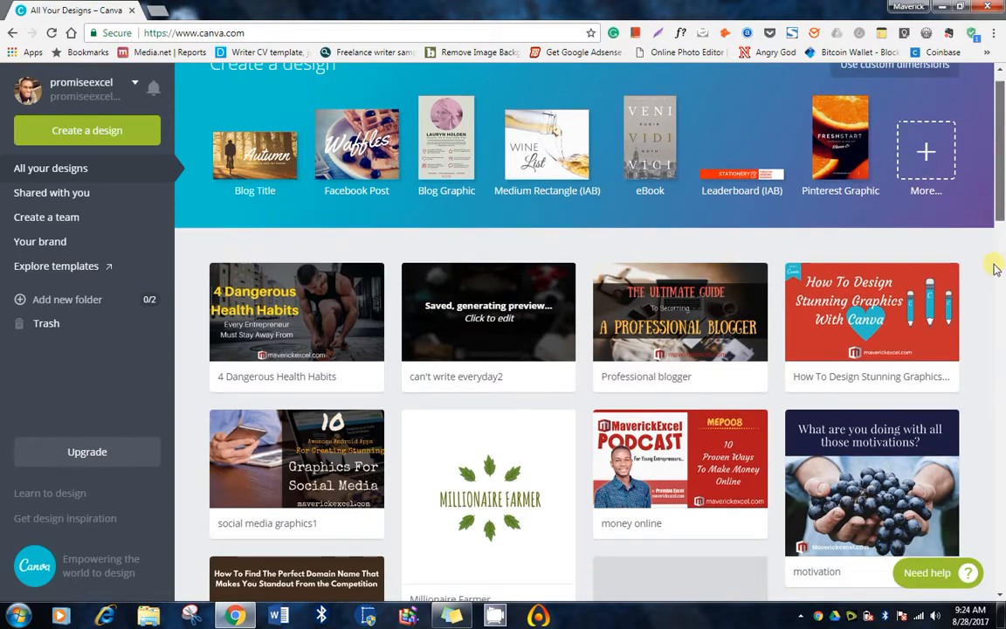
pyautogui.scroll(-5, 998, 235)
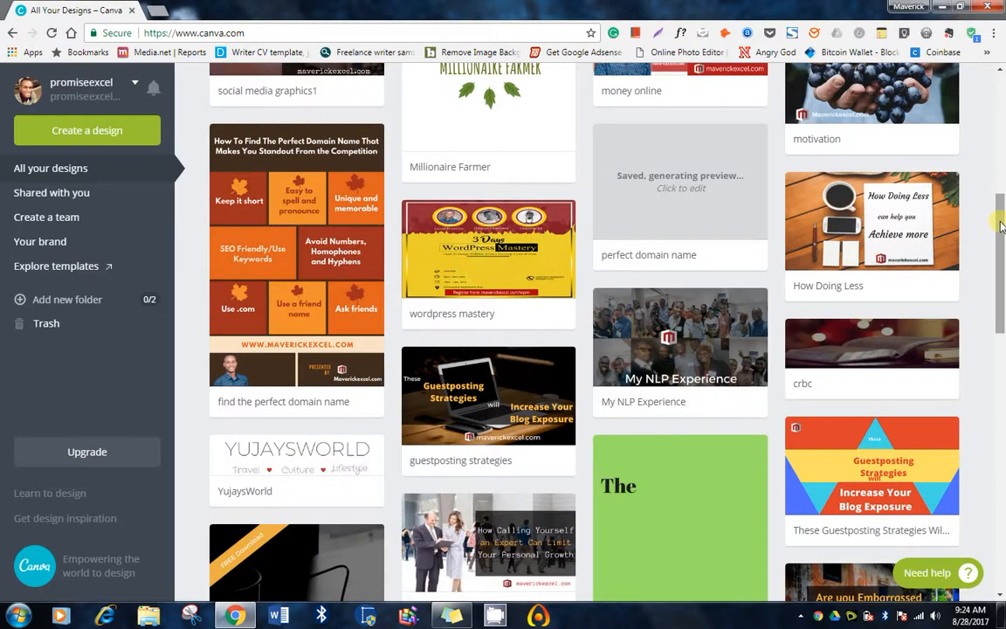
pyautogui.moveTo(1000, 234); pyautogui.dragTo(1000, 147)
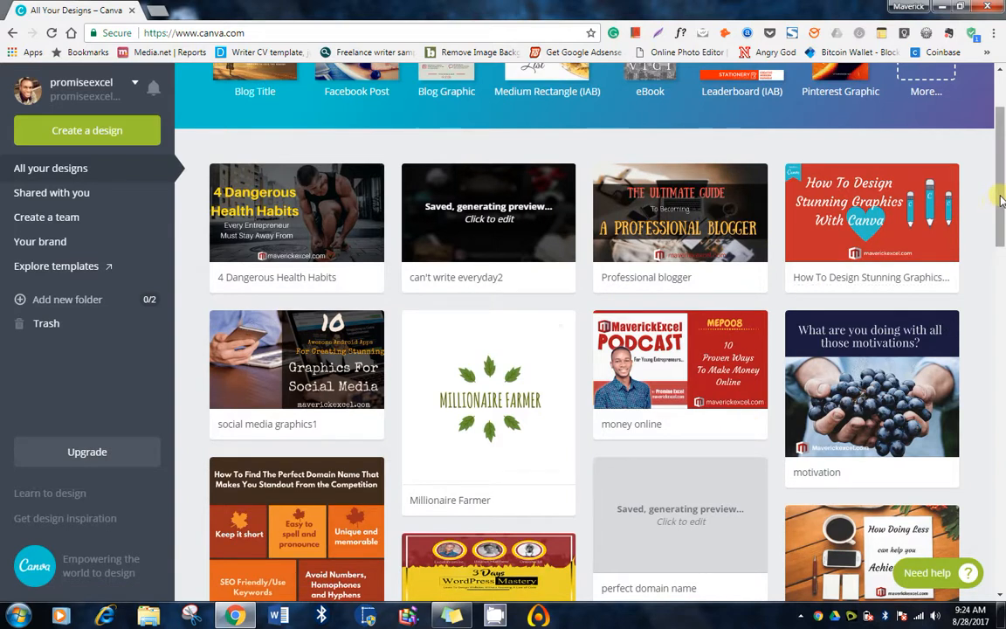
pyautogui.scroll(2, 1001, 201)
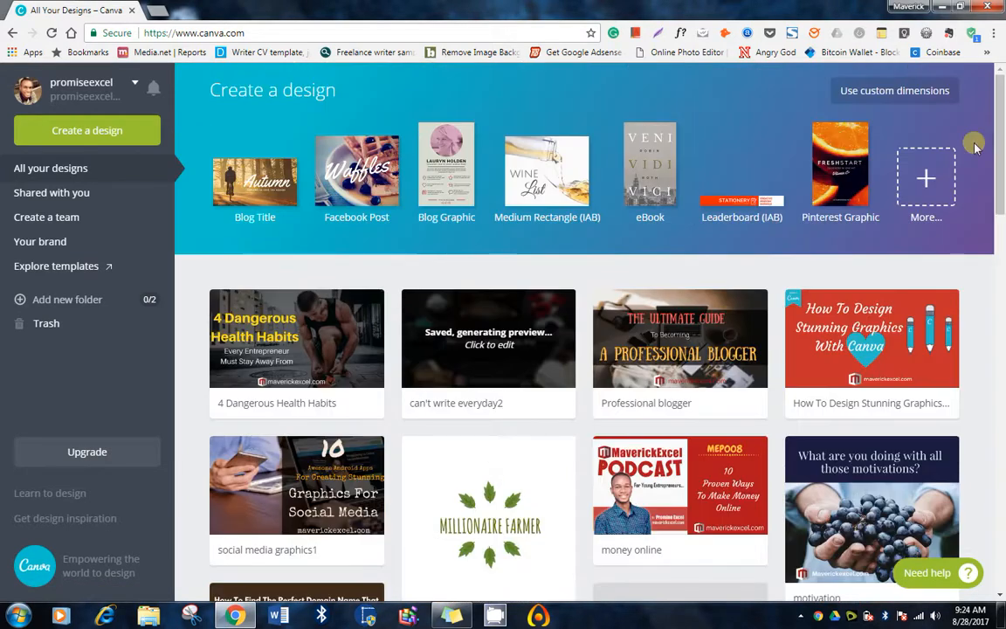
# Open the full list of design types and examine its categories, from Social Media Posts through Marketing Materials to Ads.
pyautogui.click(926, 189)
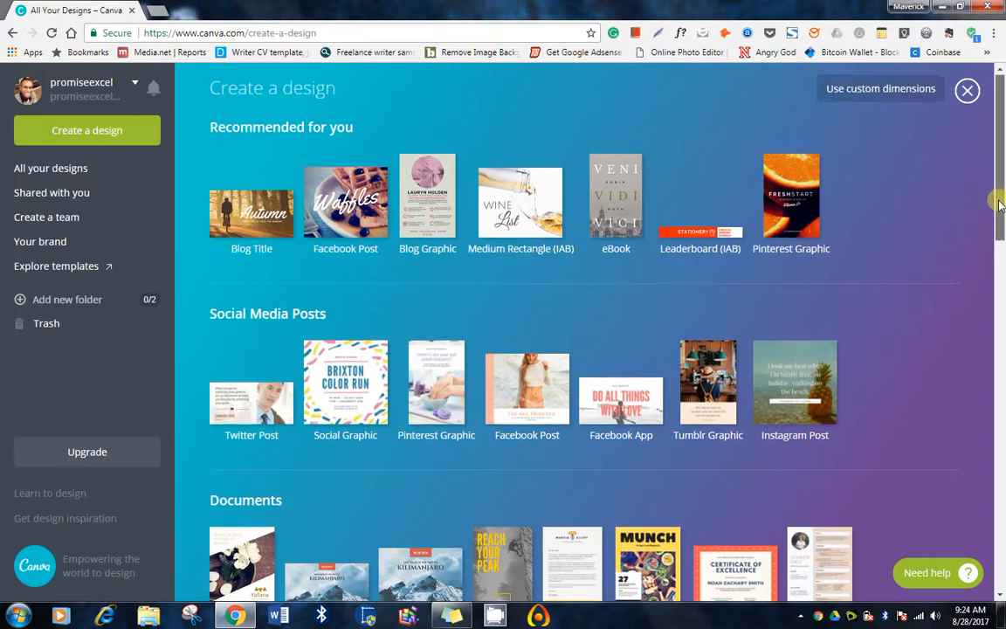
pyautogui.moveTo(1000, 175)
pyautogui.mouseDown()
pyautogui.moveTo(999, 202)
pyautogui.moveTo(1000, 157)
pyautogui.mouseUp()
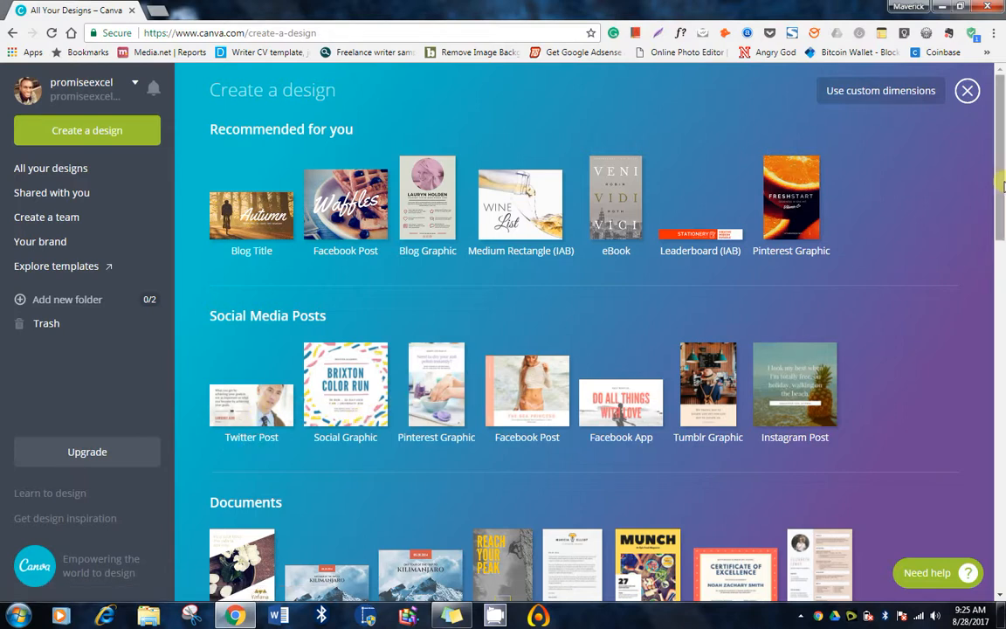
pyautogui.moveTo(1003, 185); pyautogui.dragTo(1002, 232)
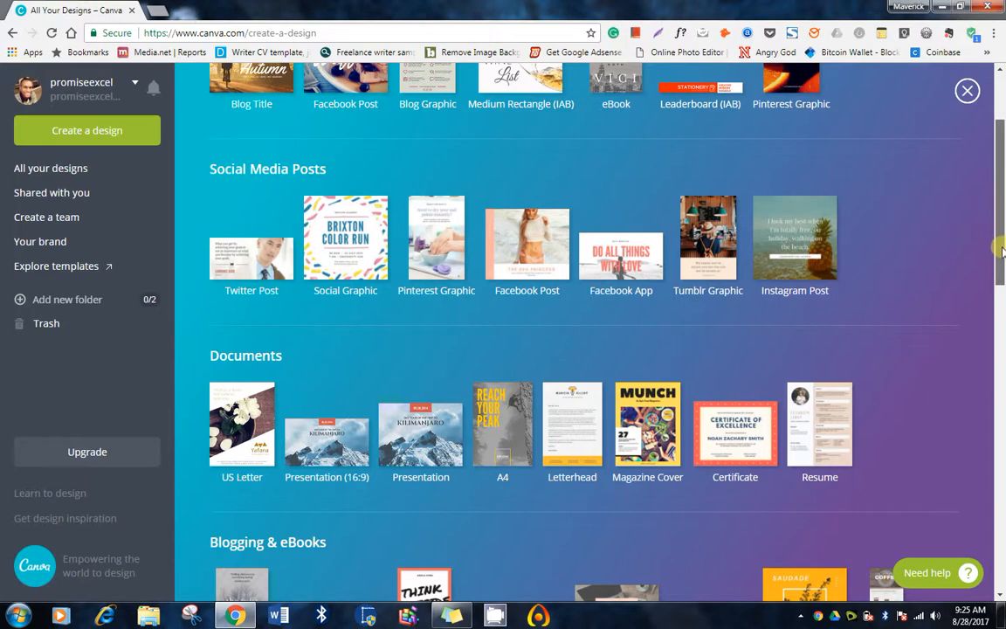
pyautogui.moveTo(1003, 280); pyautogui.dragTo(1004, 280)
pyautogui.scroll(-2, 1003, 280)
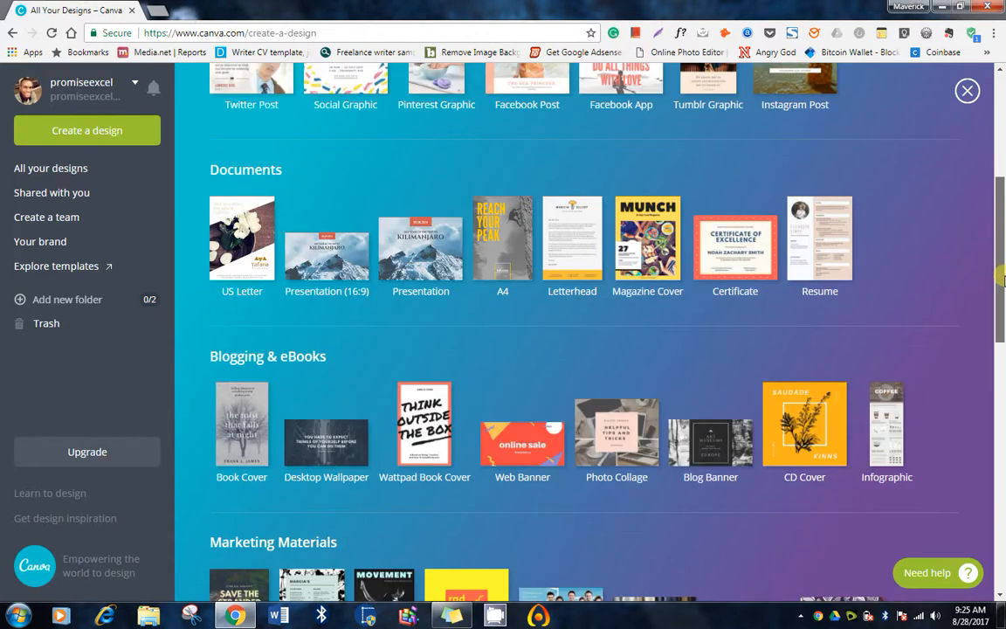
pyautogui.moveTo(1003, 280); pyautogui.dragTo(1001, 521)
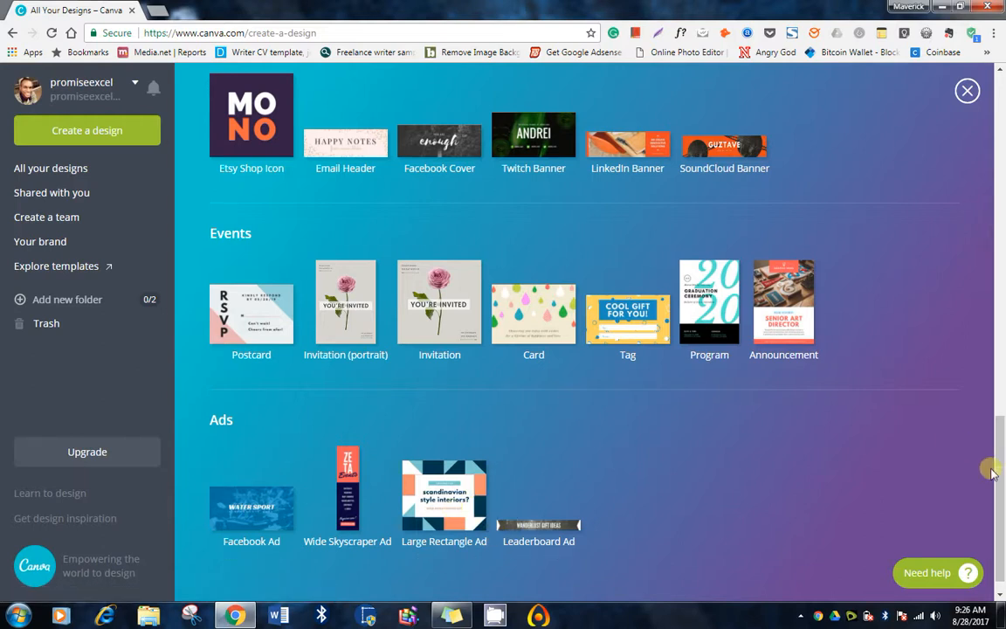
pyautogui.scroll(4, 995, 367)
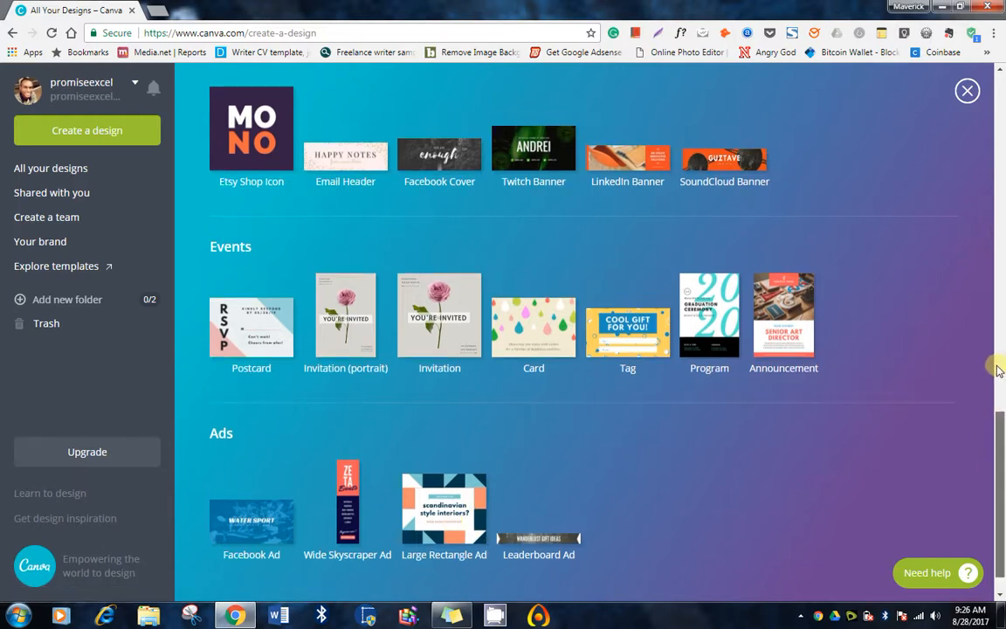
pyautogui.scroll(2, 997, 349)
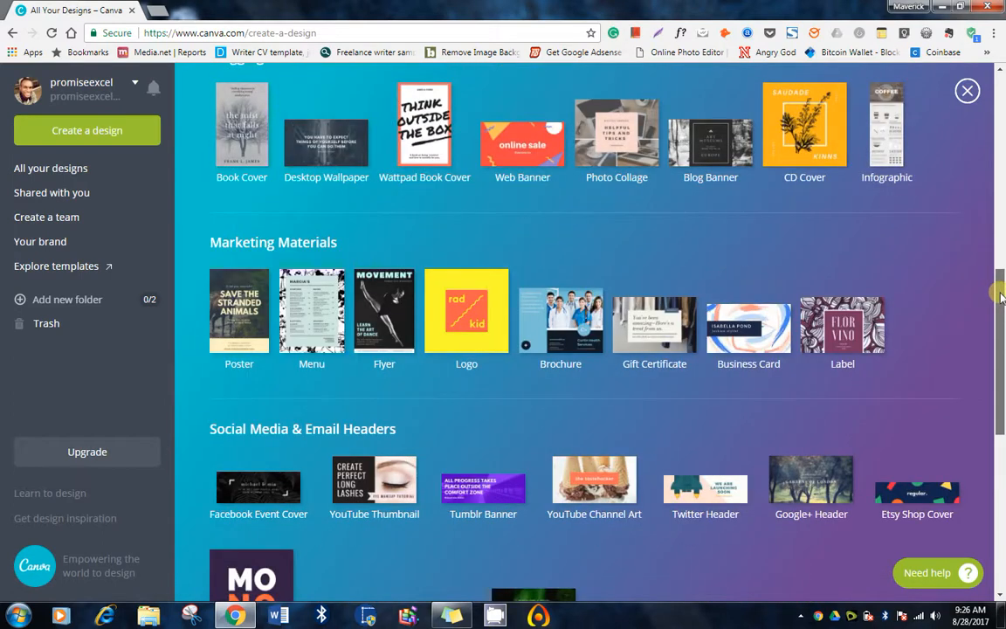
pyautogui.moveTo(1001, 297); pyautogui.dragTo(1000, 116)
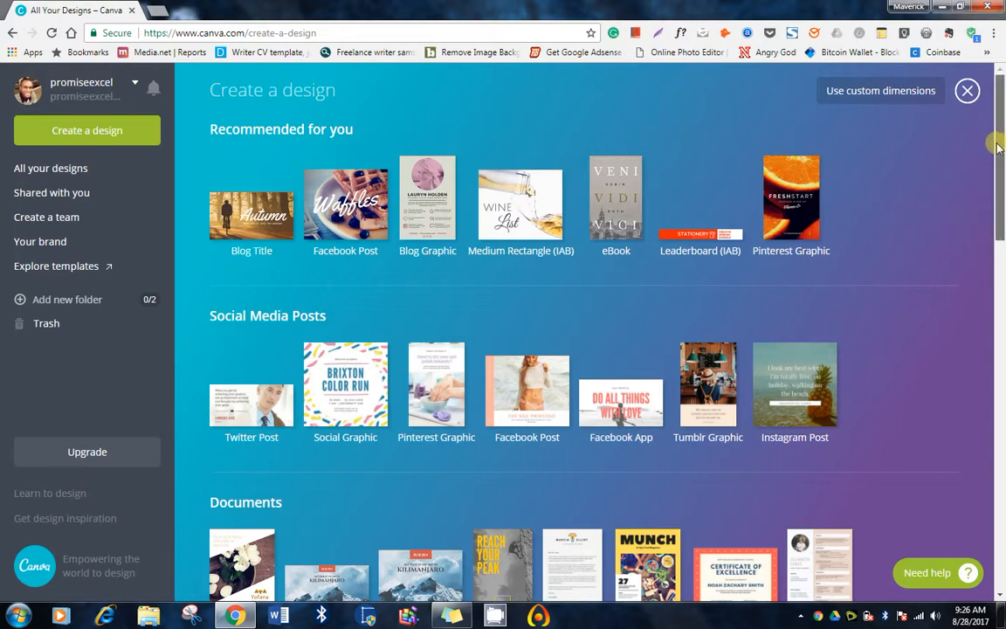
pyautogui.scroll(-3, 989, 181)
pyautogui.moveTo(991, 188); pyautogui.dragTo(991, 240)
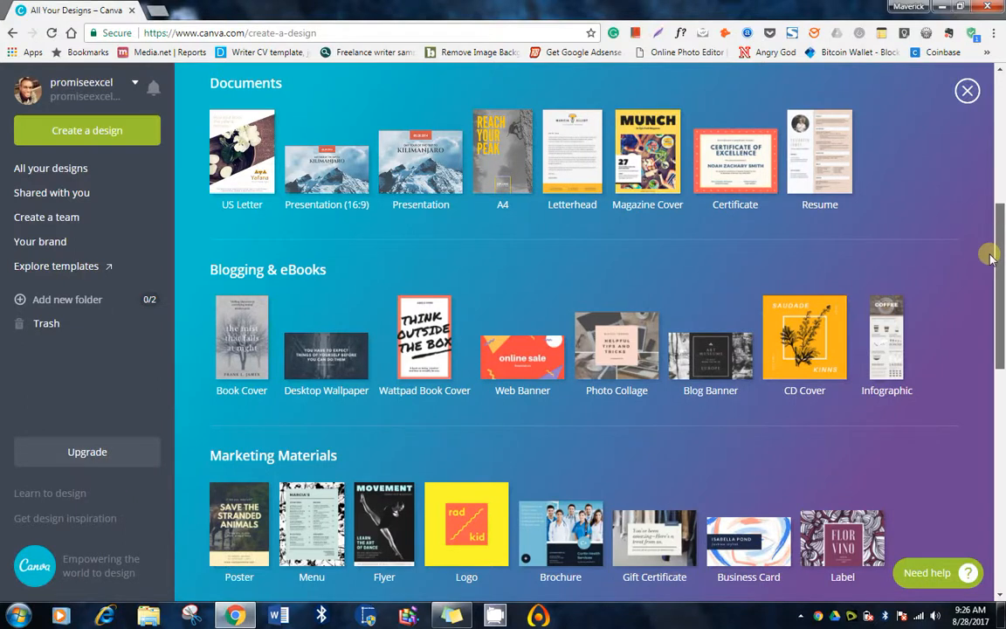
pyautogui.moveTo(989, 256); pyautogui.dragTo(994, 308)
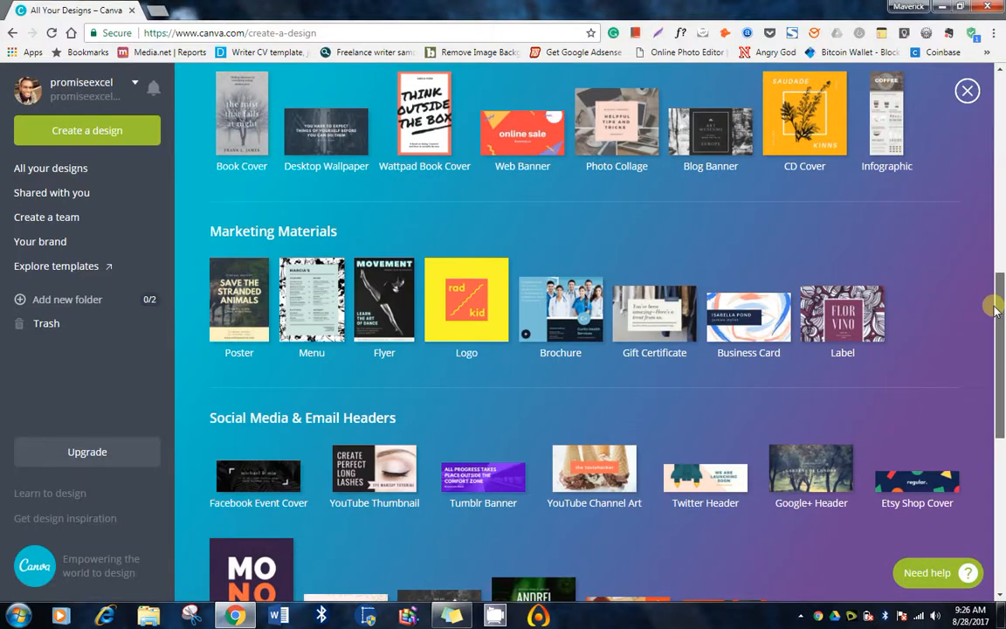
pyautogui.moveTo(995, 320); pyautogui.dragTo(993, 338)
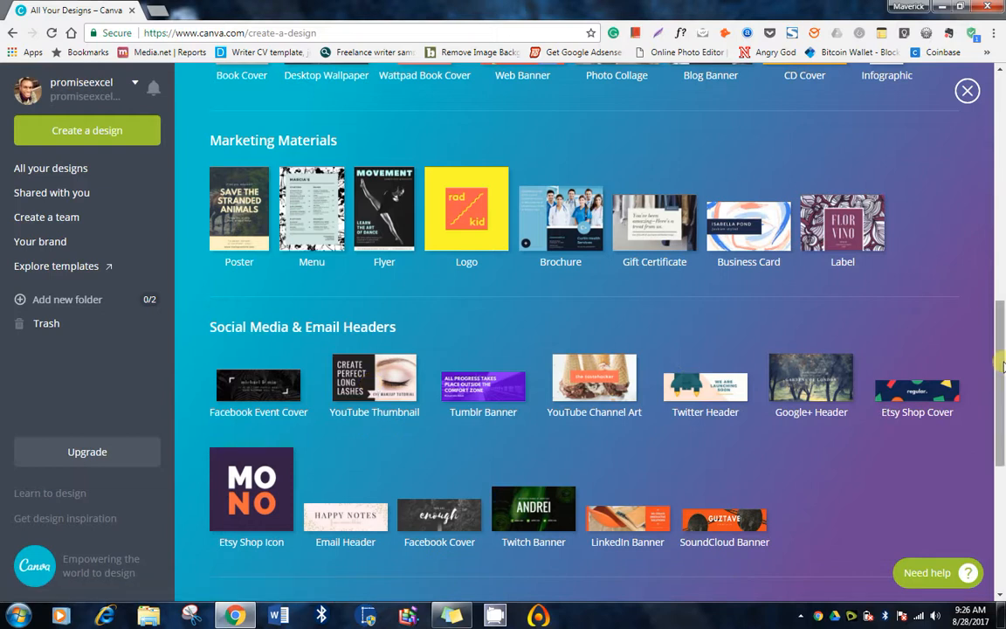
pyautogui.moveTo(1002, 363); pyautogui.dragTo(978, 109)
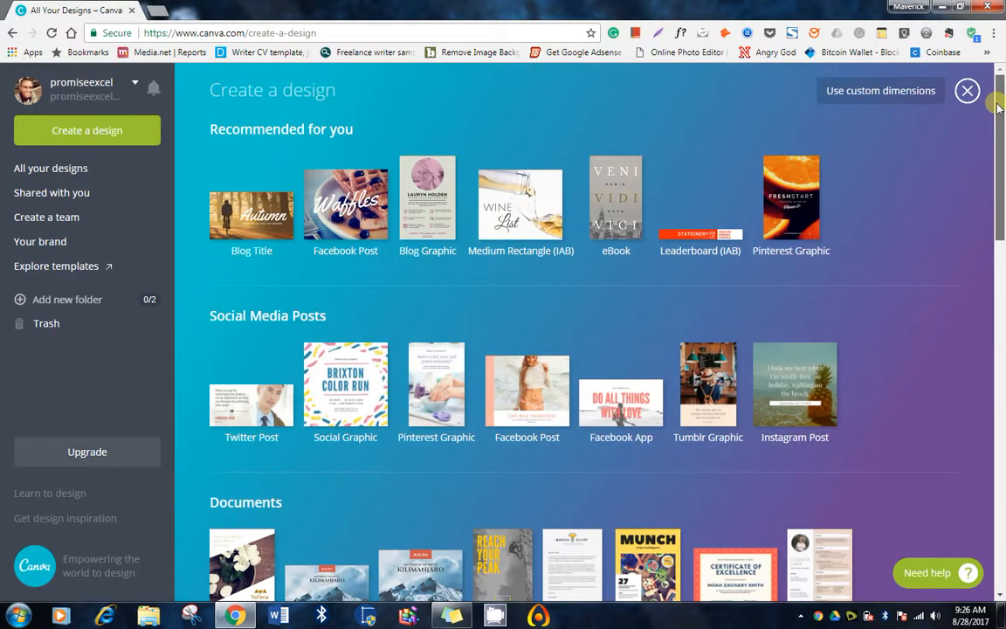
# Enter custom dimensions of 300 × 300 px for a new design, and close the design type list without creating it.
pyautogui.click(907, 96)
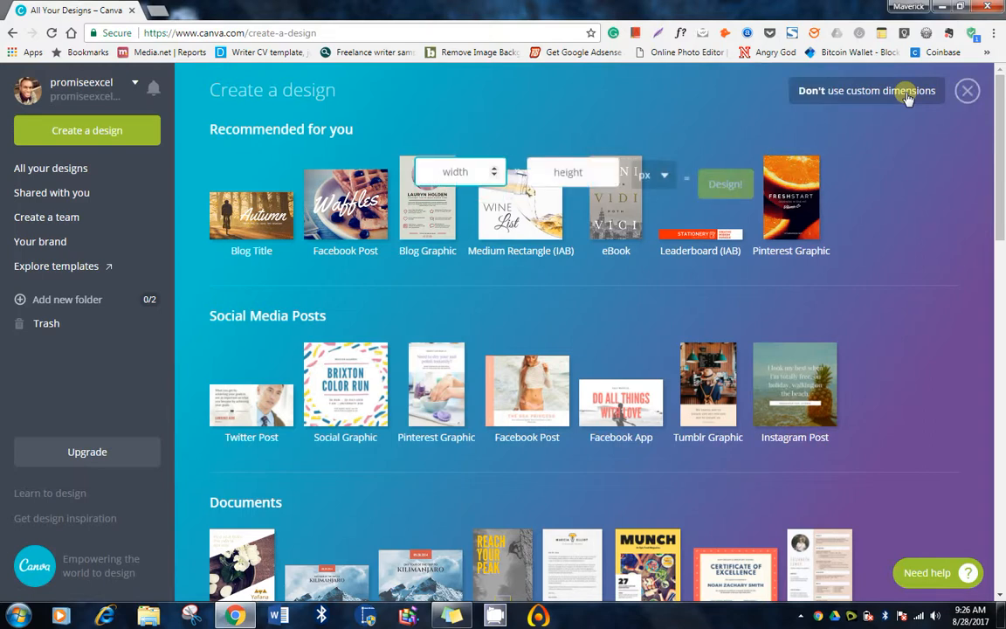
pyautogui.click(452, 170)
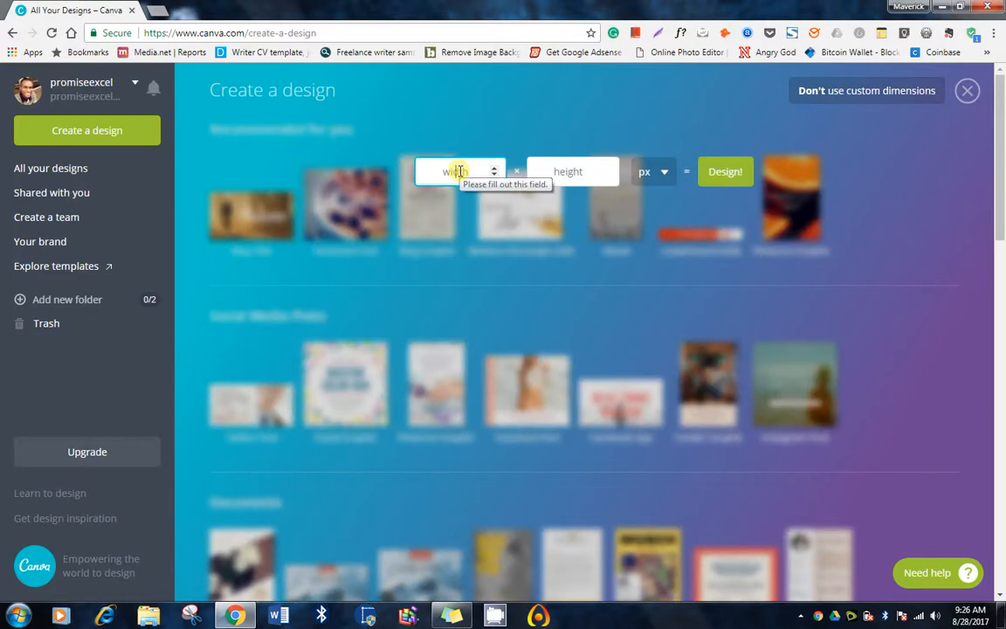
pyautogui.write('300')
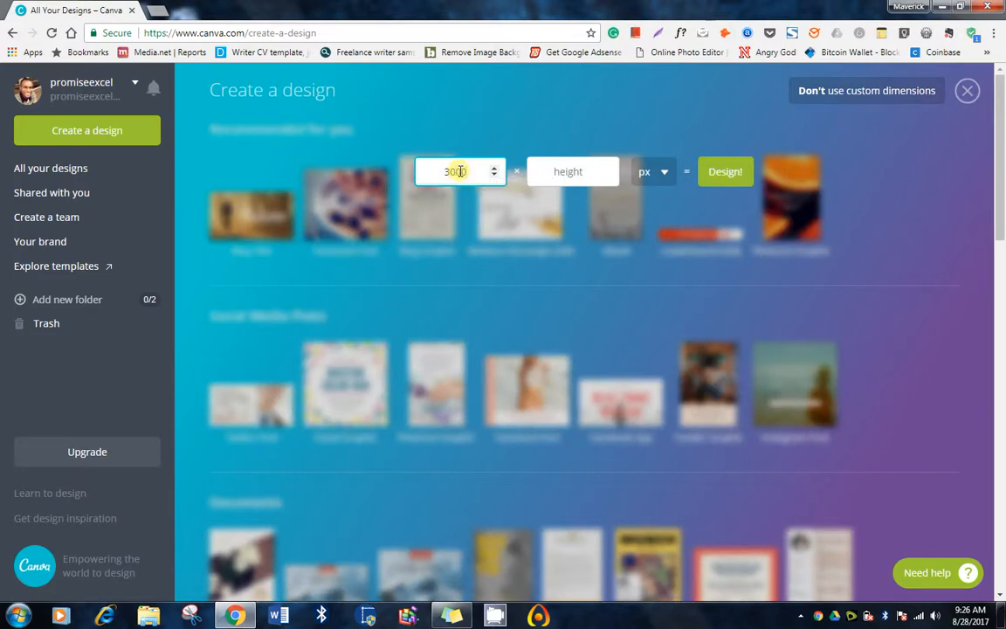
pyautogui.click(566, 172)
pyautogui.write('300')
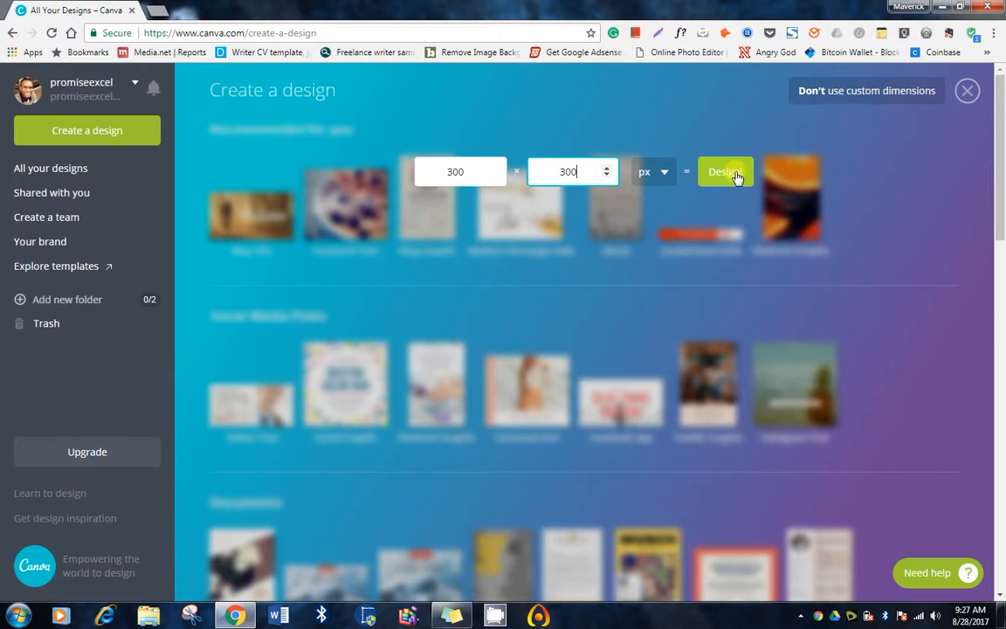
pyautogui.click(966, 96)
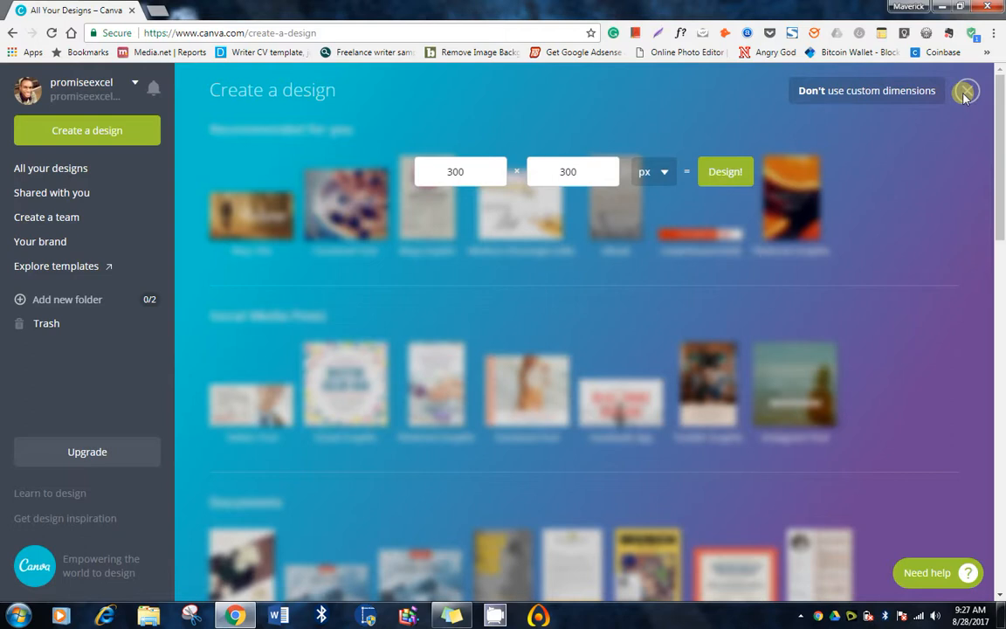
pyautogui.click(965, 93)
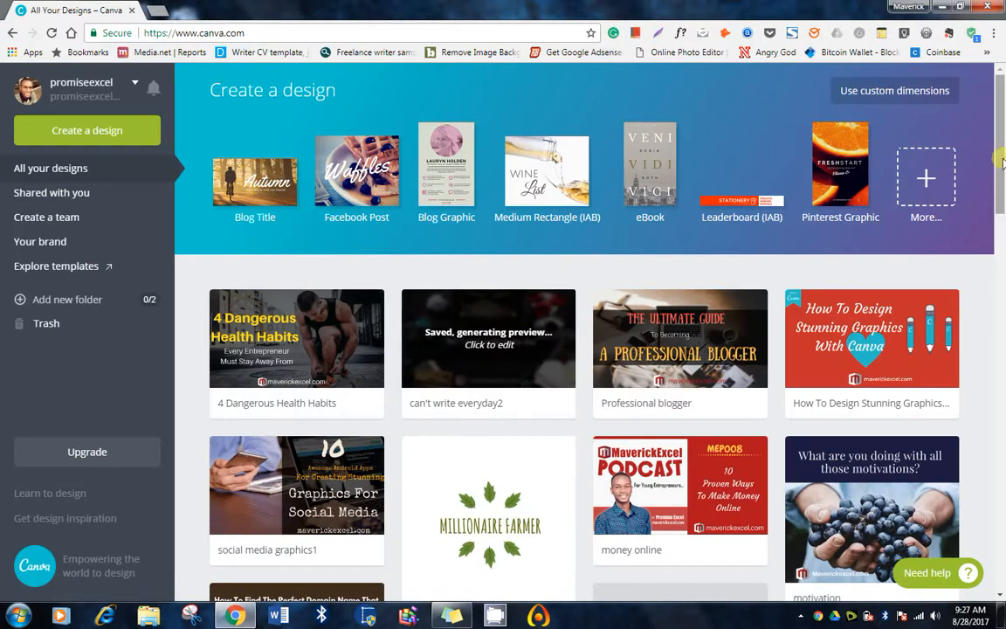
# Browse the previously made graphics under All your designs for examples of blog and social media artwork.
pyautogui.scroll(-2, 995, 218)
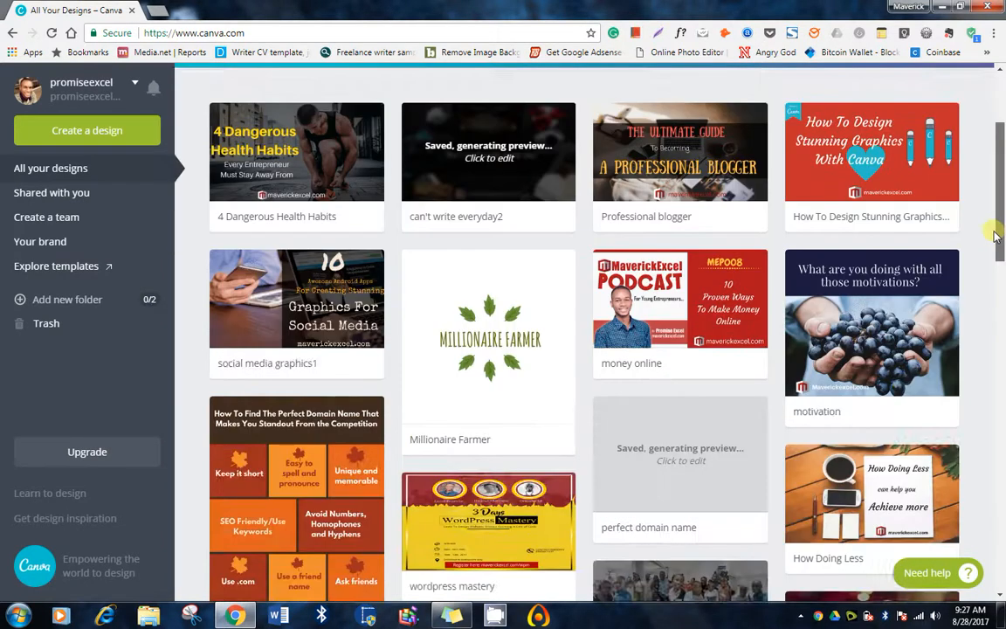
pyautogui.scroll(-1, 994, 234)
pyautogui.scroll(-1, 995, 234)
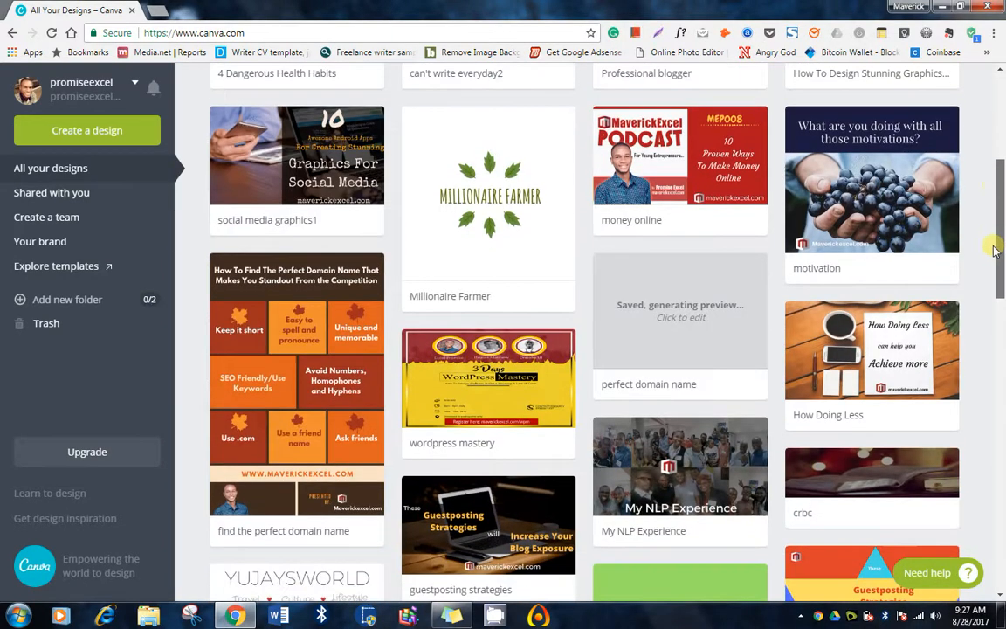
pyautogui.scroll(-2, 994, 262)
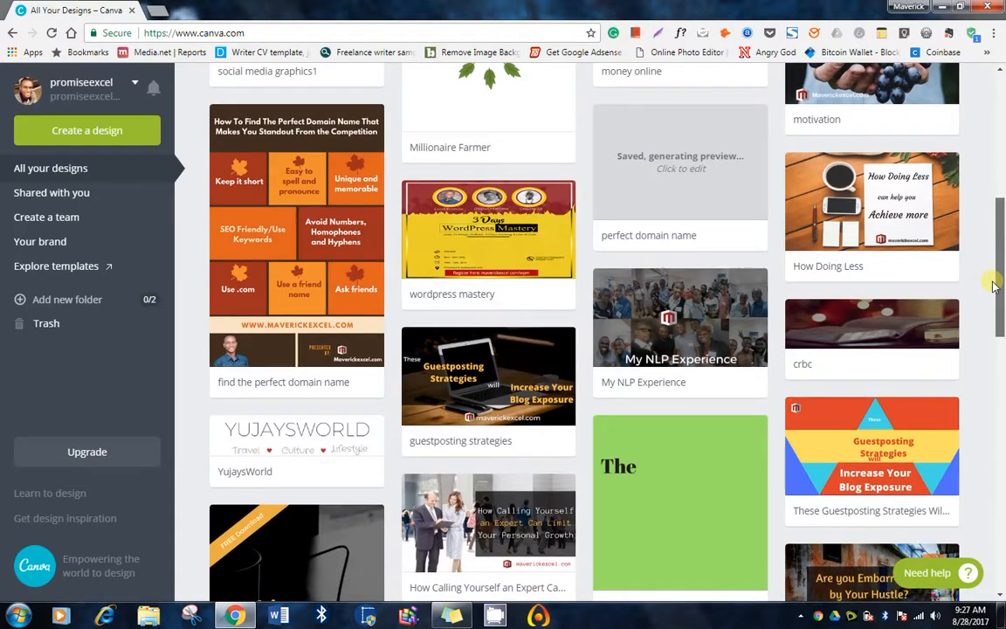
pyautogui.scroll(-1, 993, 290)
pyautogui.scroll(2, 992, 274)
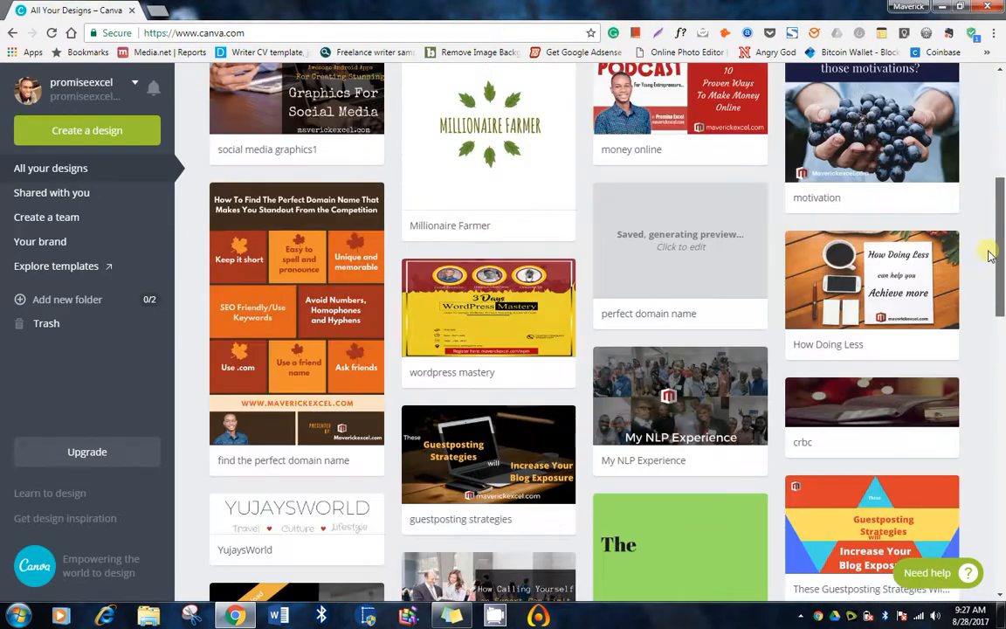
# Create a new blank Blog Title design from the full list of design types.
pyautogui.scroll(5, 986, 218)
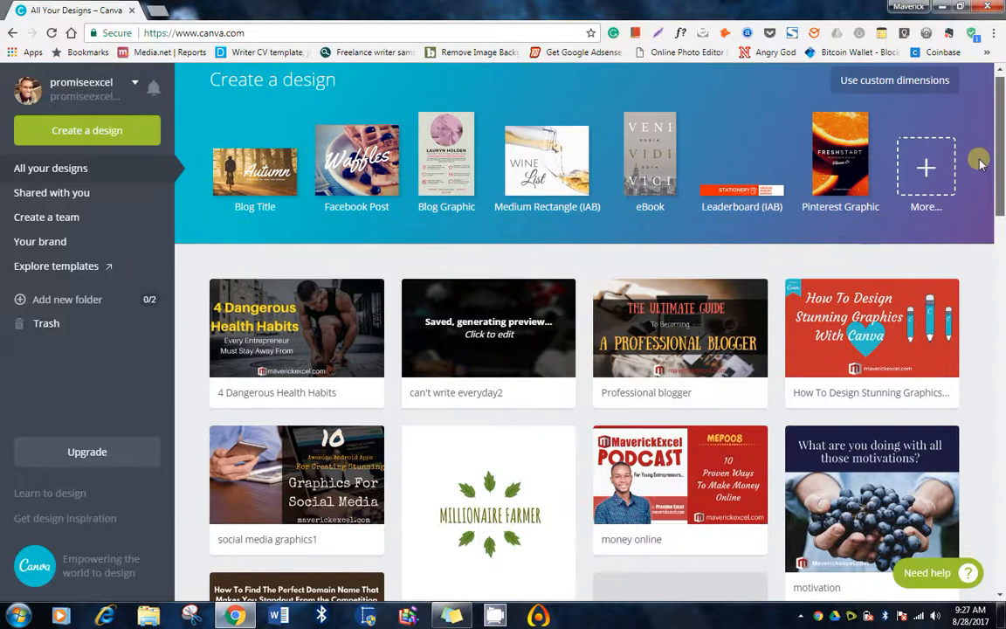
pyautogui.click(914, 191)
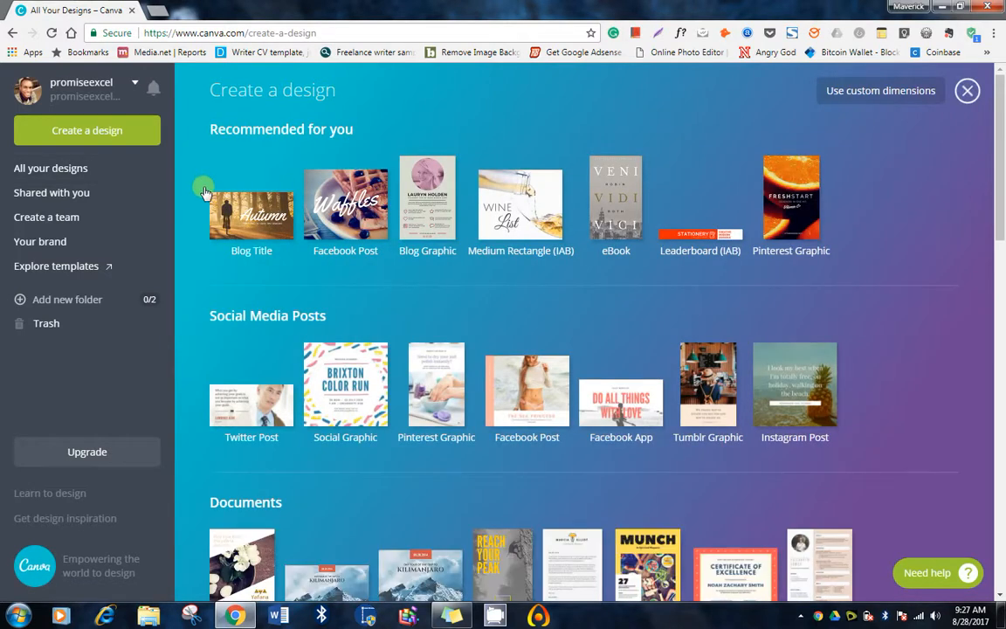
pyautogui.click(256, 224)
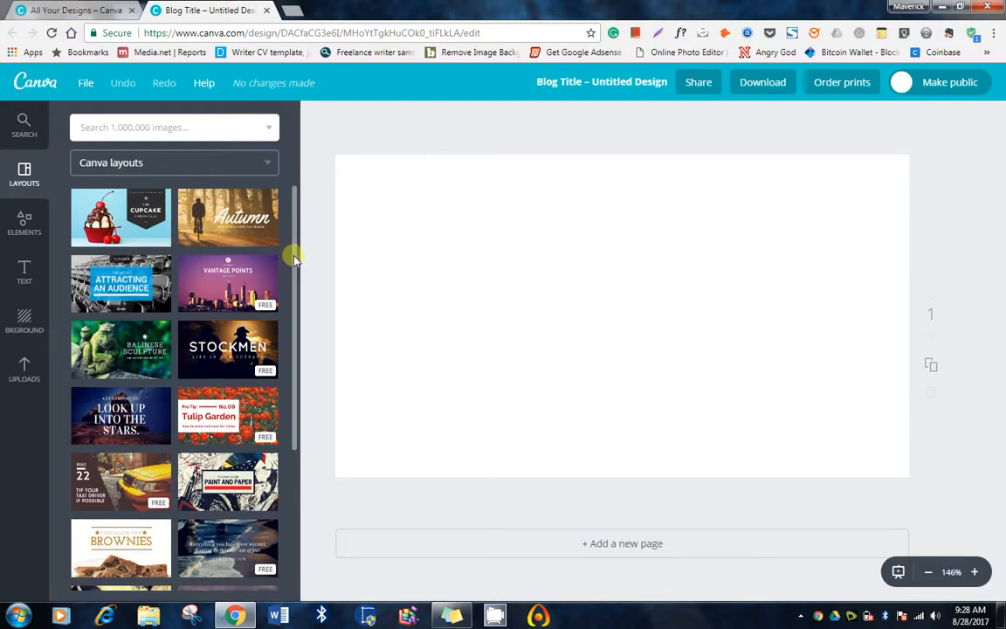
# Look through the Canva layouts and apply the free "Everything you have ever wanted" quote layout to the page.
pyautogui.scroll(-2, 292, 262)
pyautogui.scroll(-4, 287, 306)
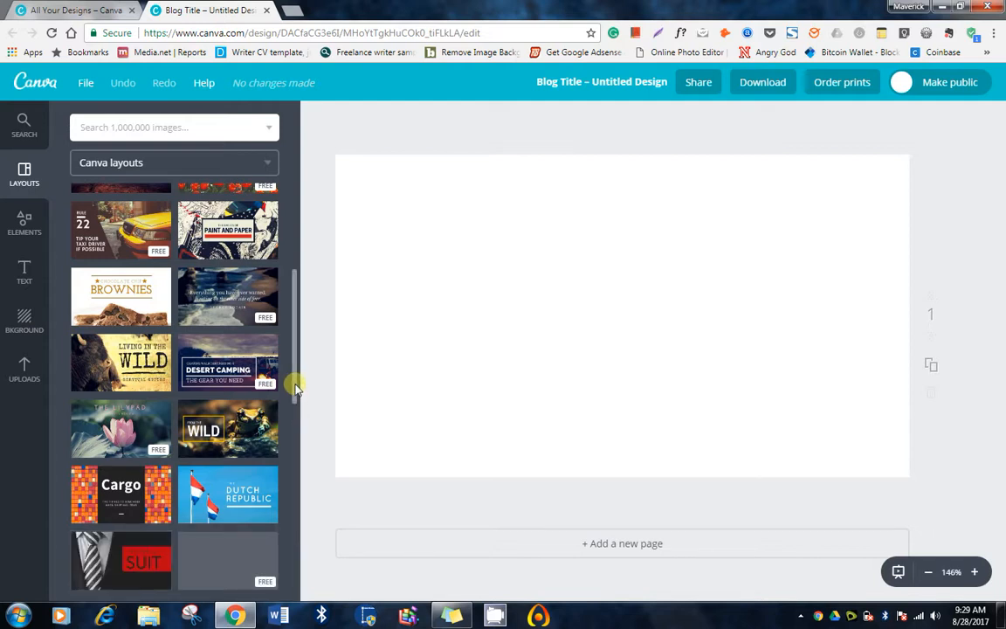
pyautogui.moveTo(294, 356); pyautogui.dragTo(293, 353)
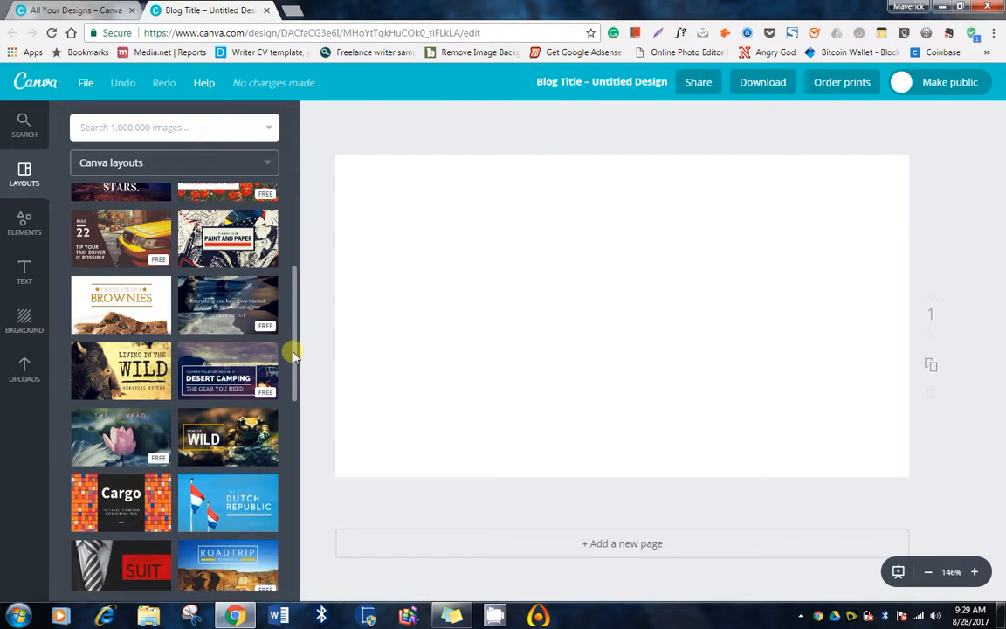
pyautogui.scroll(1, 292, 349)
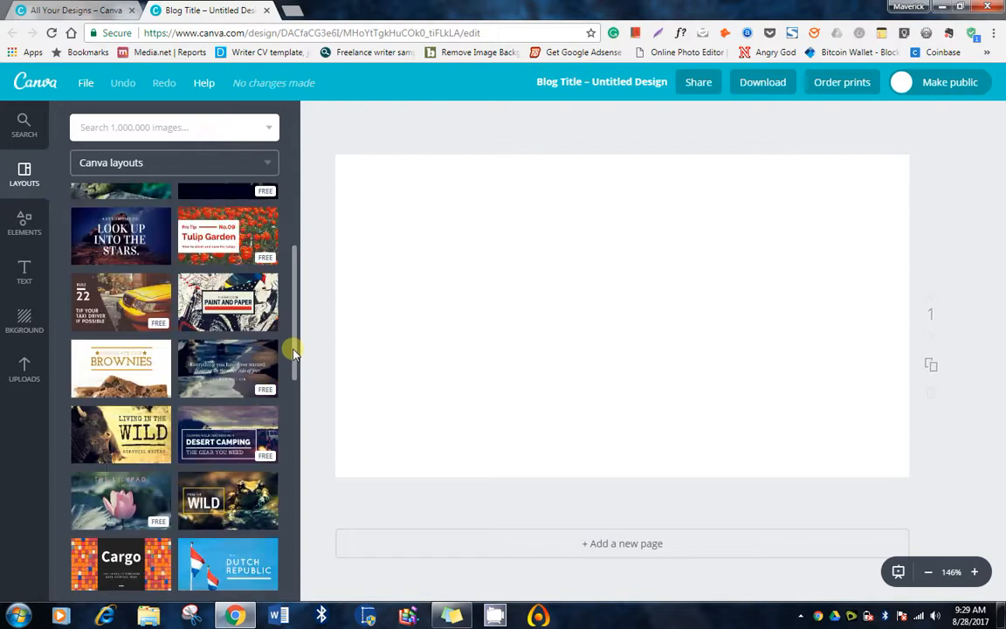
pyautogui.click(234, 376)
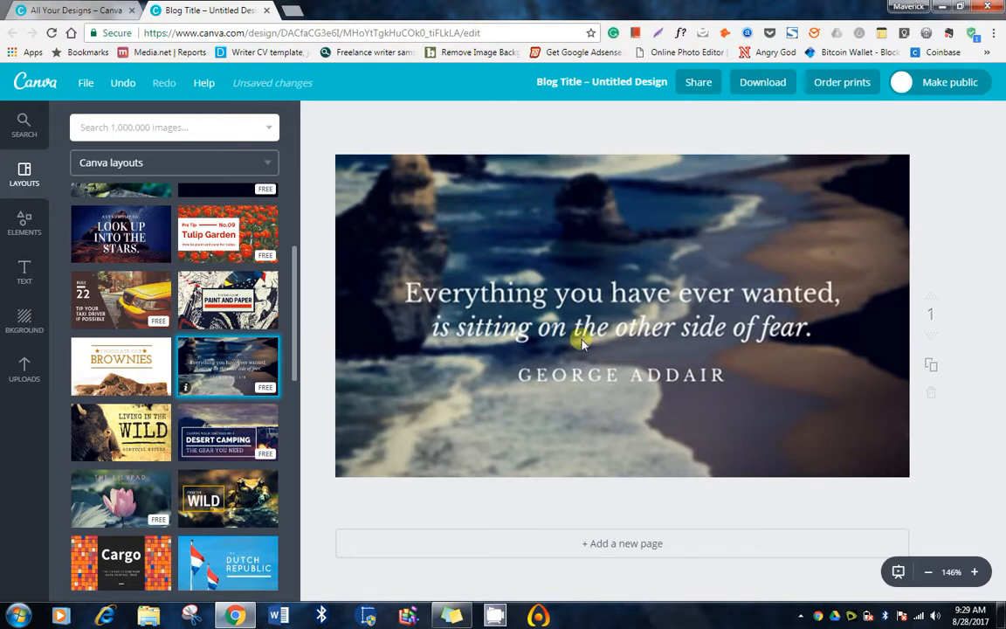
pyautogui.moveTo(563, 413)
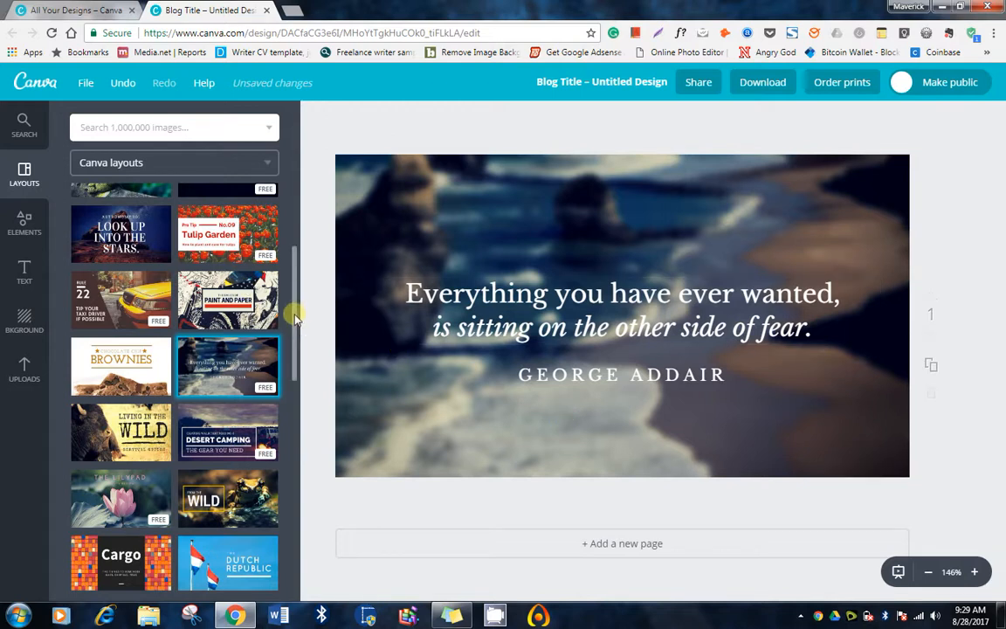
pyautogui.moveTo(294, 319)
pyautogui.mouseDown()
pyautogui.moveTo(293, 395)
pyautogui.moveTo(295, 314)
pyautogui.mouseUp()
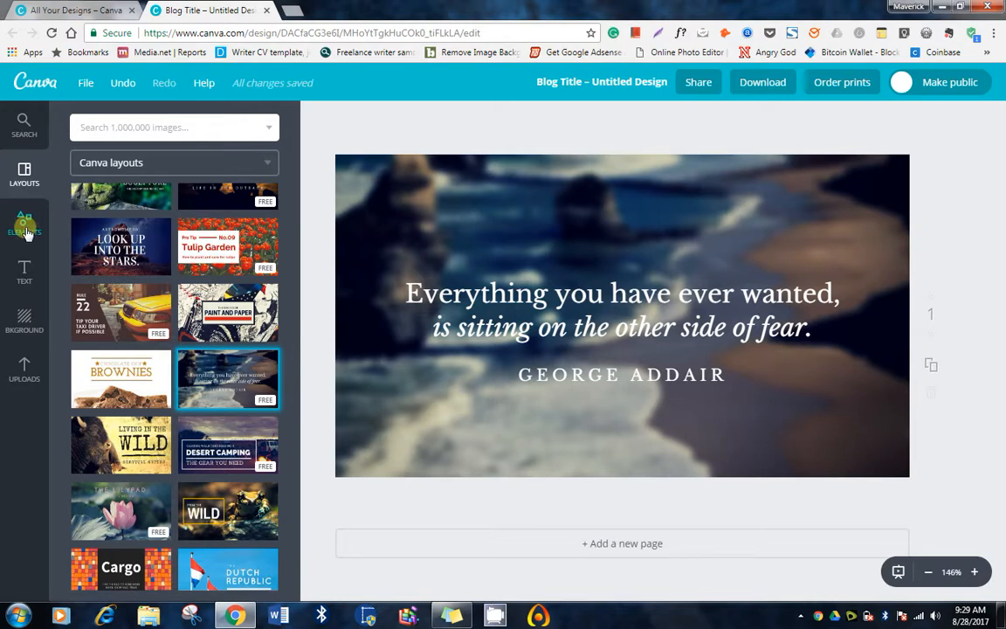
# Show the element categories and examine the Free Photos and Grids collections.
pyautogui.click(25, 229)
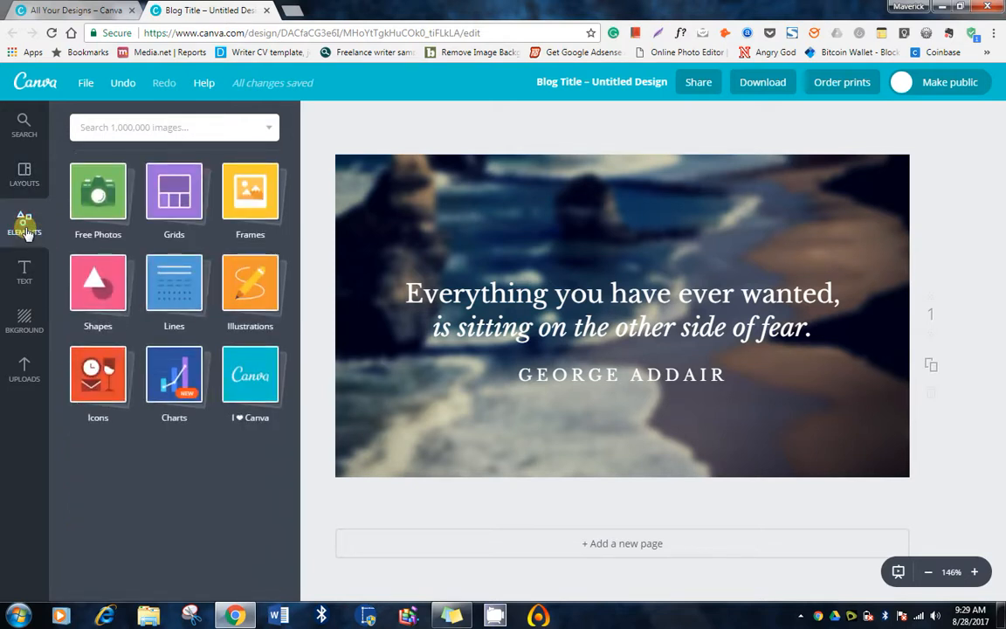
pyautogui.click(83, 205)
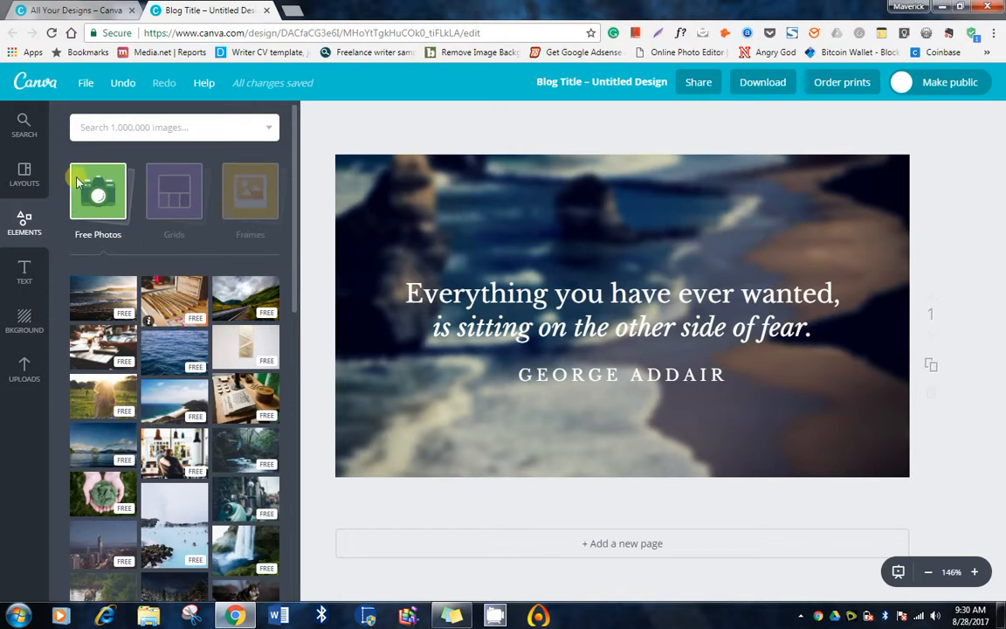
pyautogui.click(98, 199)
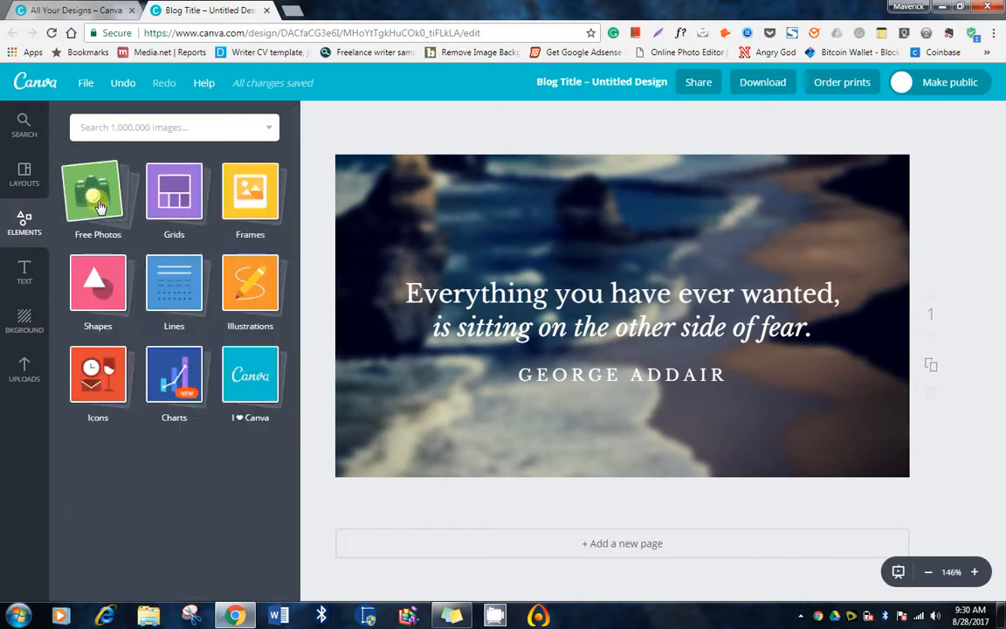
pyautogui.click(173, 199)
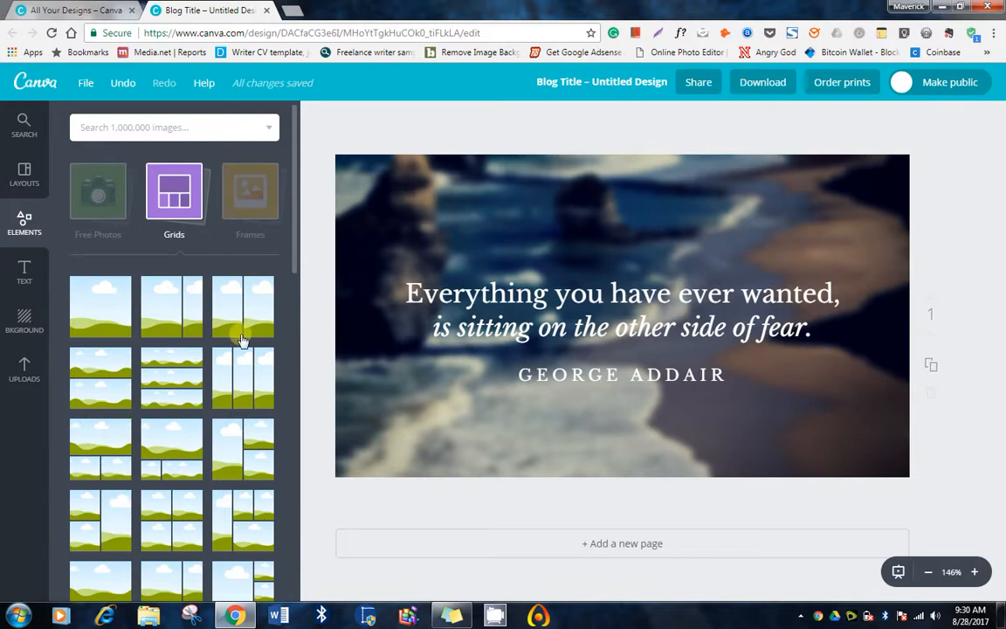
pyautogui.click(179, 198)
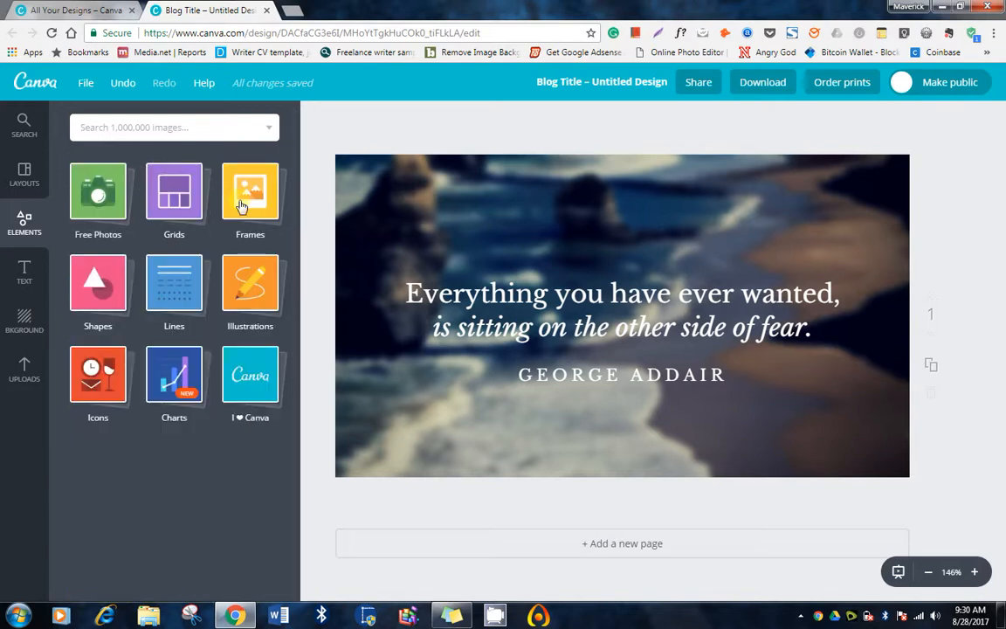
# Examine the Frames and Illustrations collections among the elements, closing each one after viewing.
pyautogui.click(242, 205)
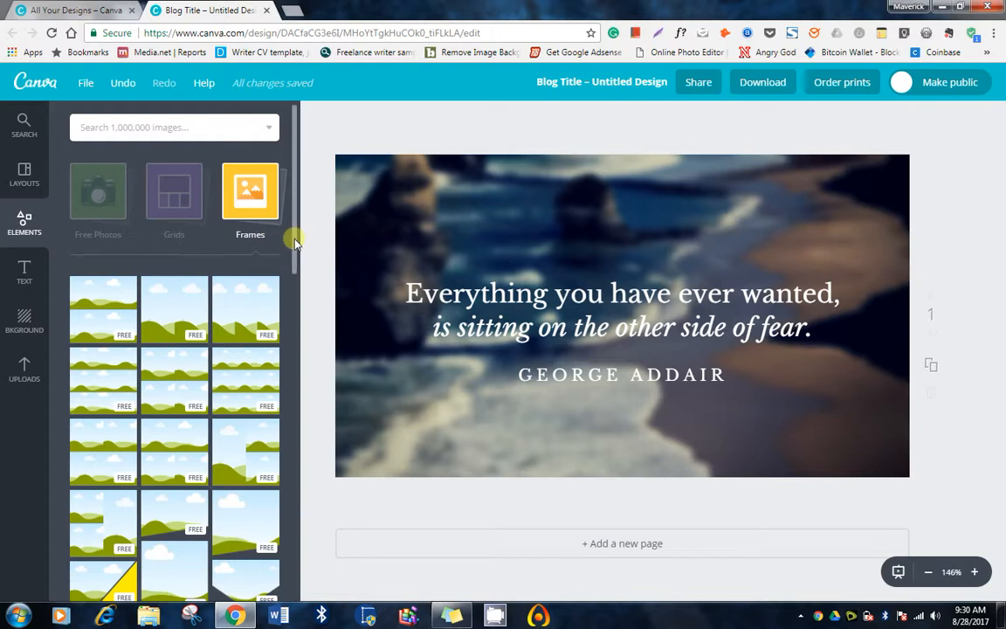
pyautogui.moveTo(296, 242); pyautogui.dragTo(296, 201)
pyautogui.click(237, 212)
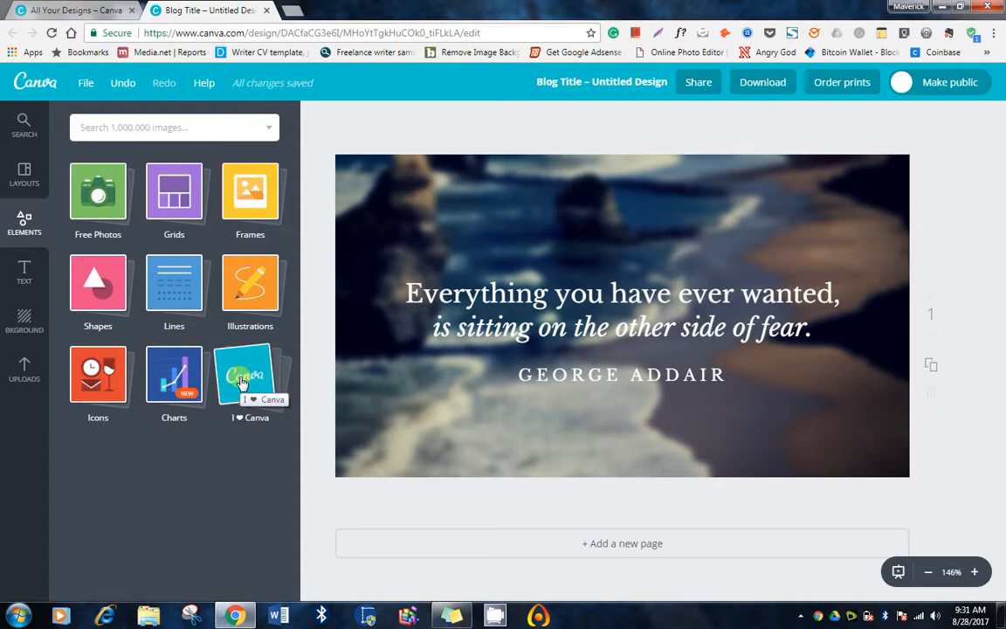
pyautogui.click(248, 279)
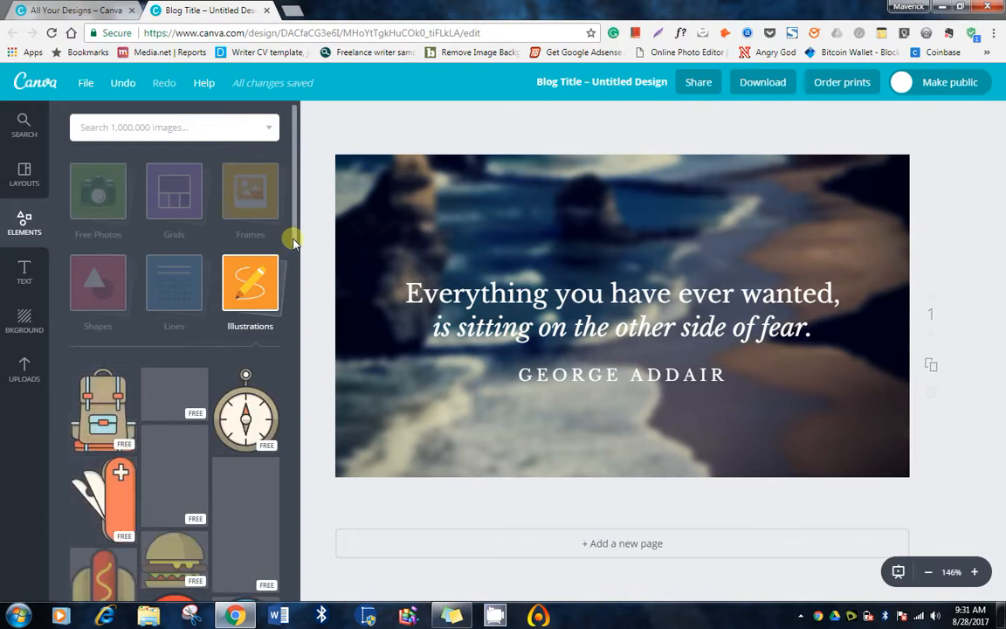
pyautogui.scroll(-2, 294, 249)
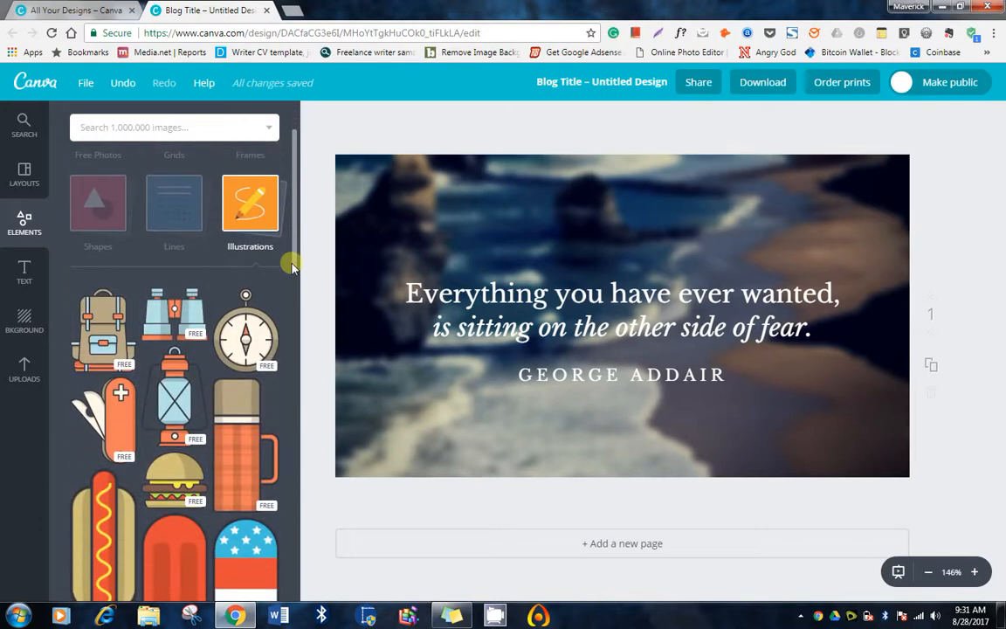
pyautogui.moveTo(293, 268); pyautogui.dragTo(291, 197)
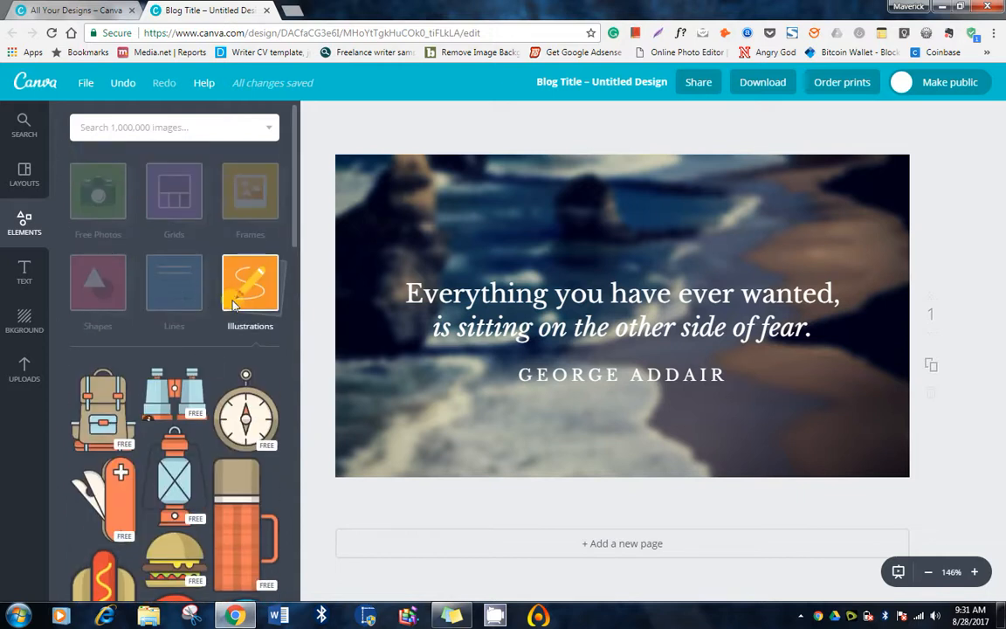
pyautogui.click(234, 306)
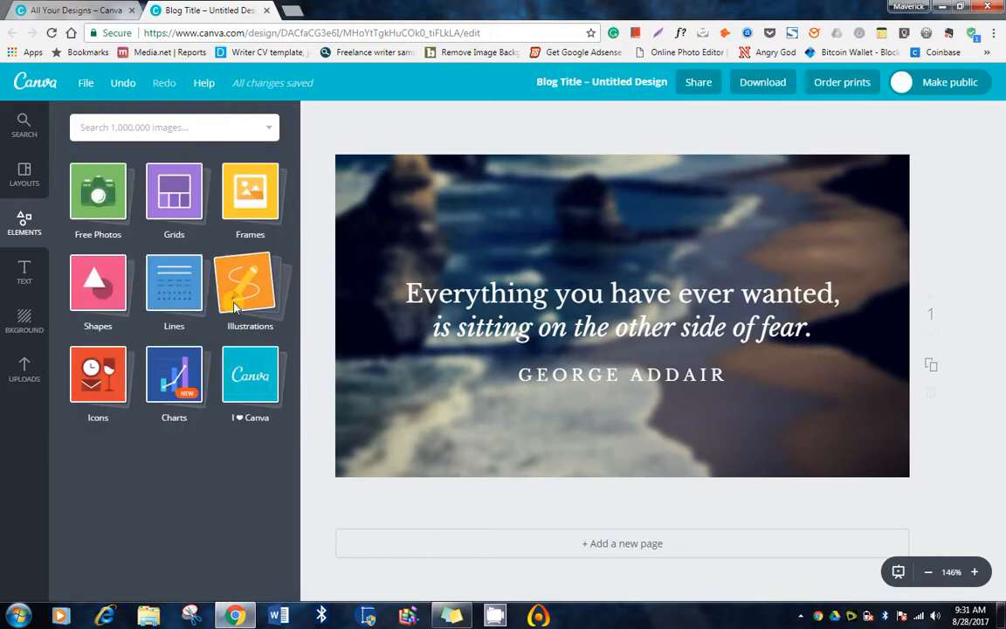
# Search the image library for "facebook" and then for "twitter" to view the available icons.
pyautogui.click(145, 129)
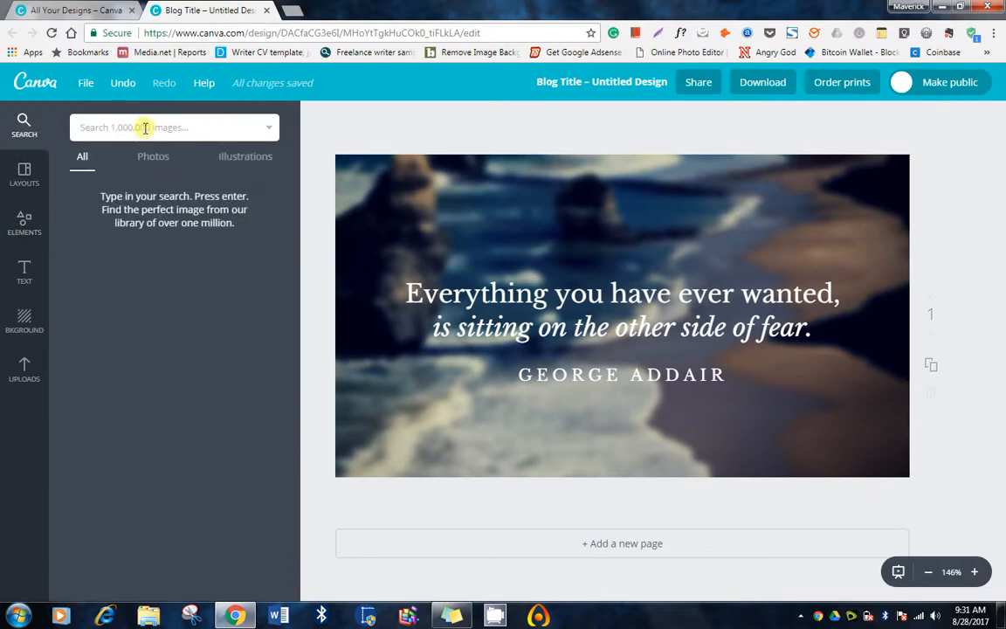
pyautogui.write('facebook')
pyautogui.press('Return')
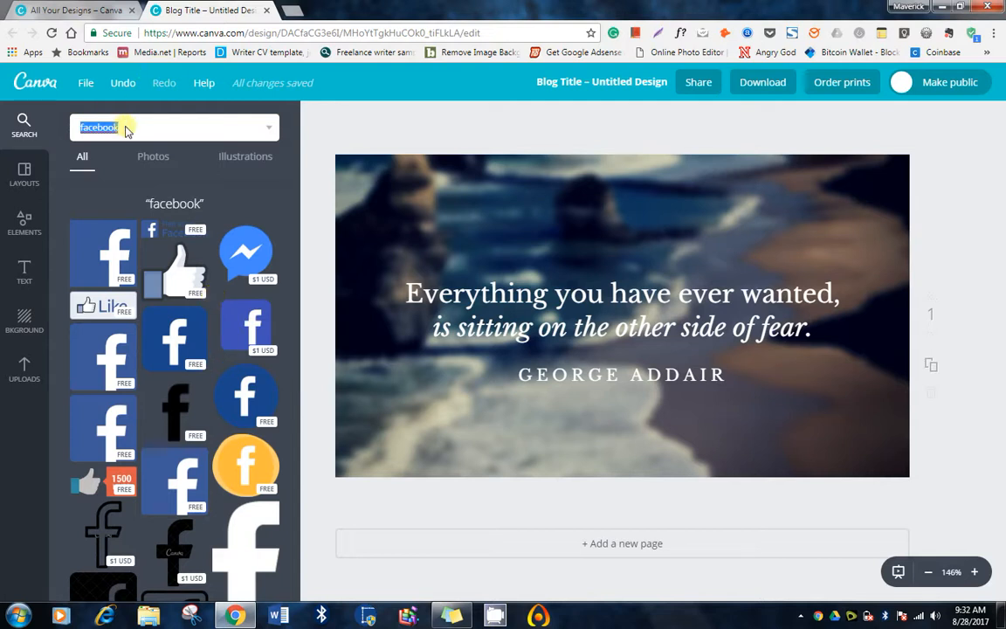
pyautogui.write('twitter')
pyautogui.press('Return')
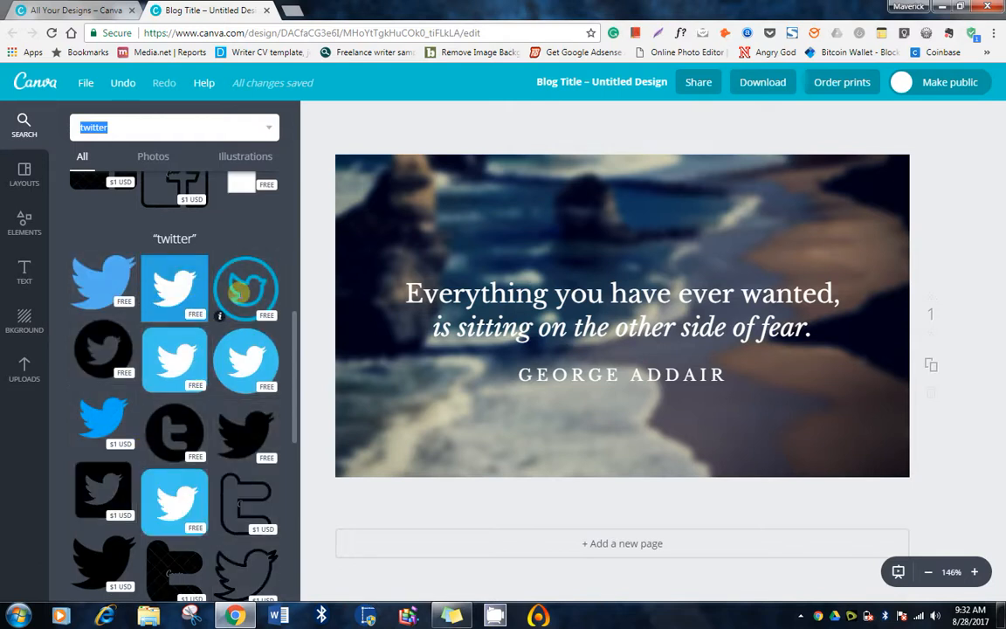
pyautogui.click(82, 155)
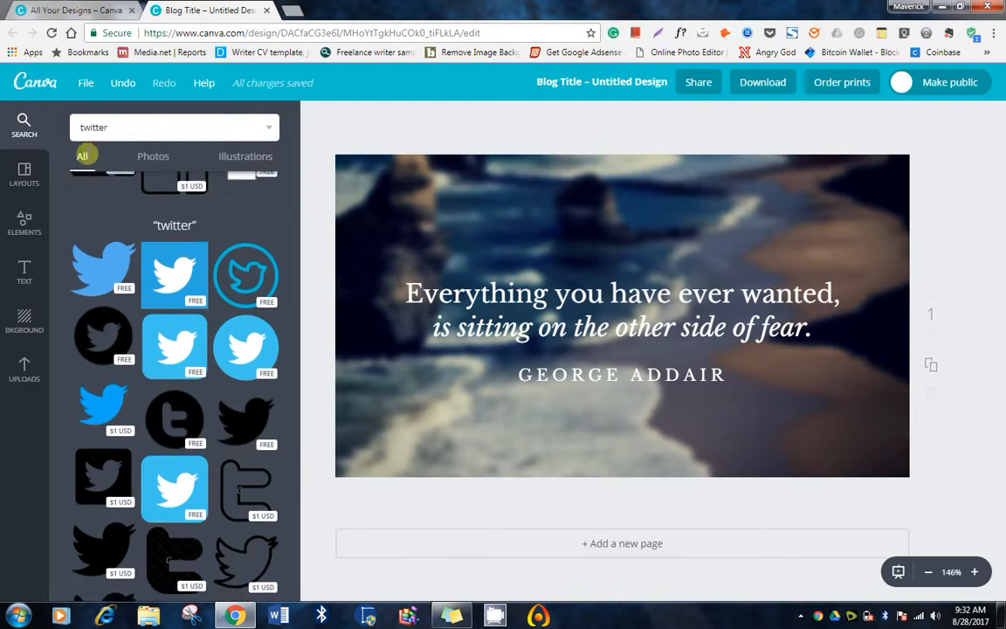
pyautogui.click(113, 127)
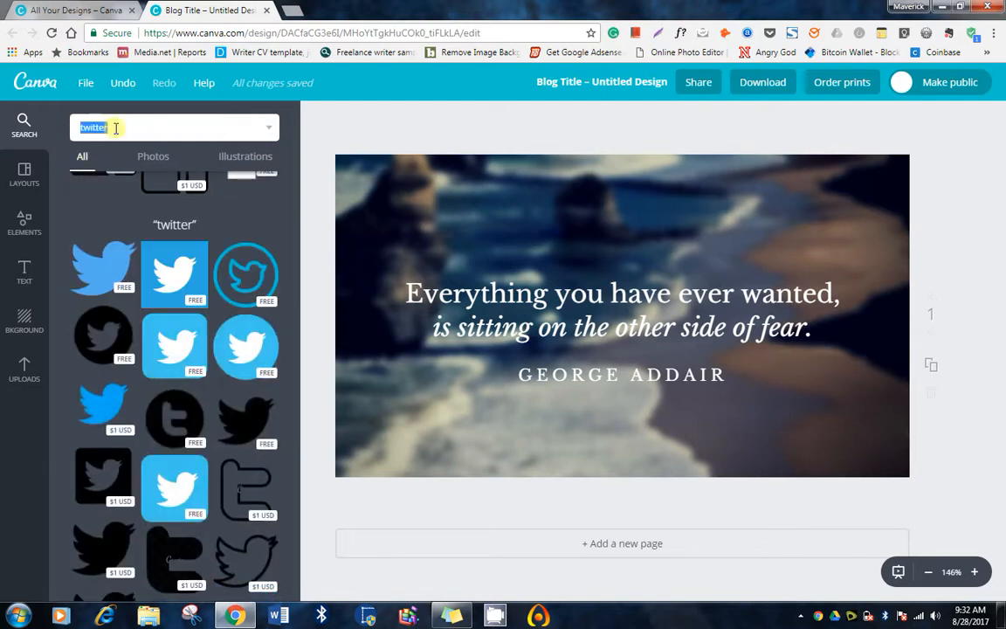
pyautogui.click(115, 127)
# Look over the text styles, backgrounds and uploaded images, keeping the current Windows color scheme and stopping its message from showing again.
pyautogui.click(24, 272)
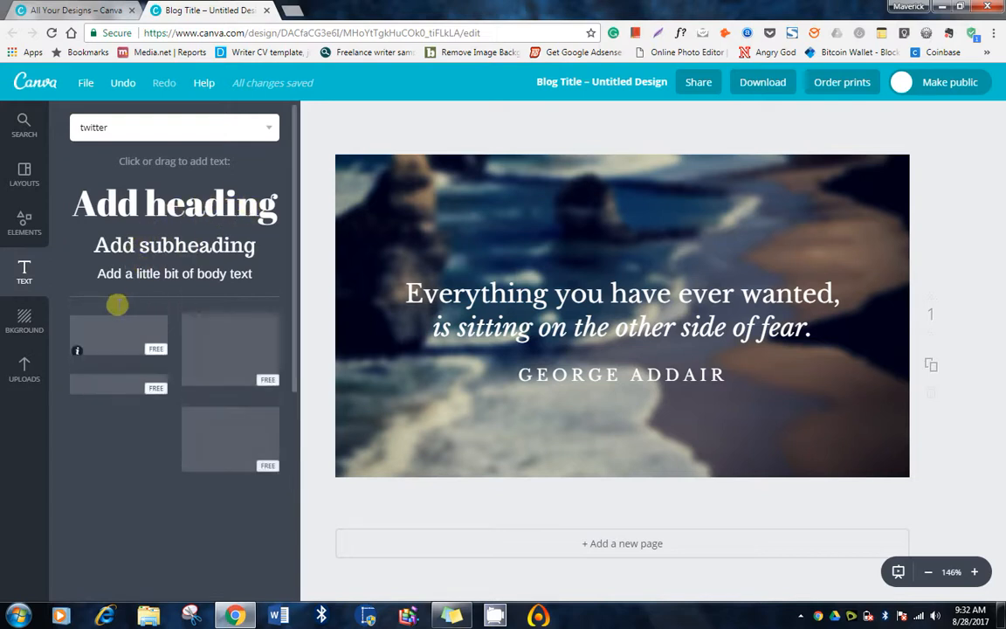
pyautogui.click(25, 323)
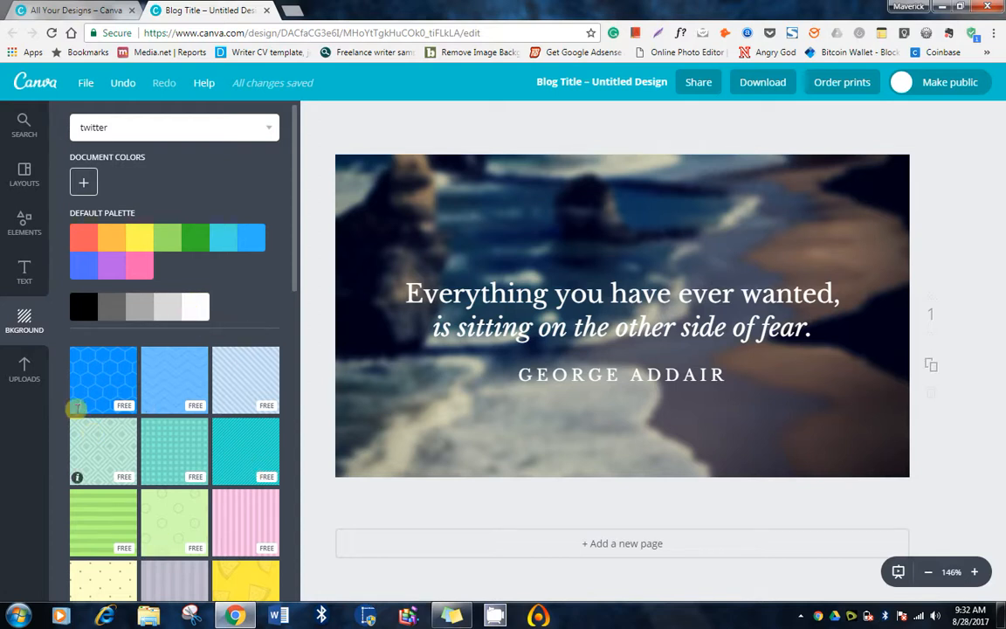
pyautogui.click(21, 358)
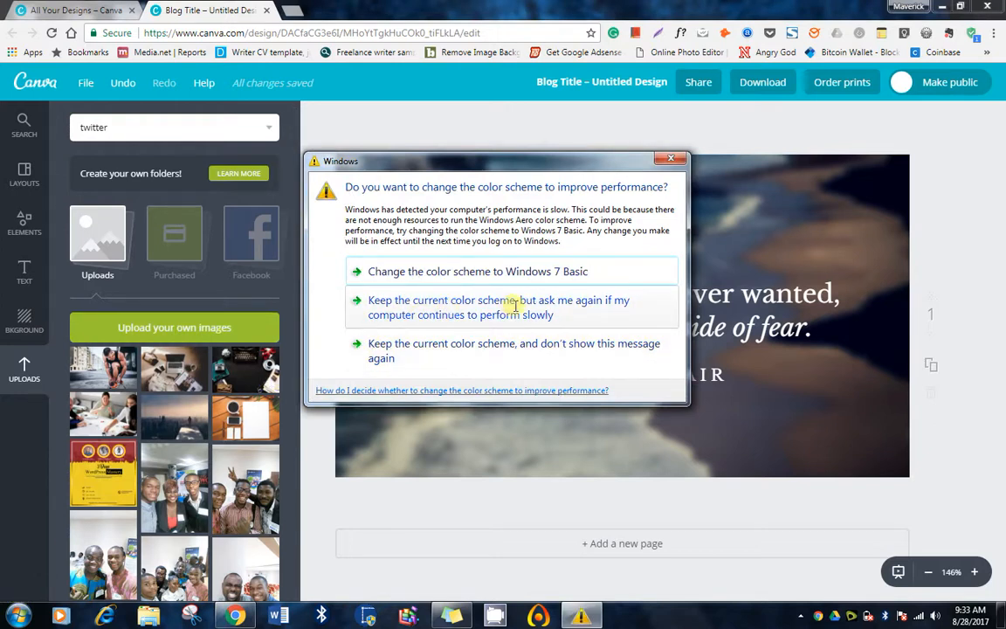
pyautogui.click(453, 351)
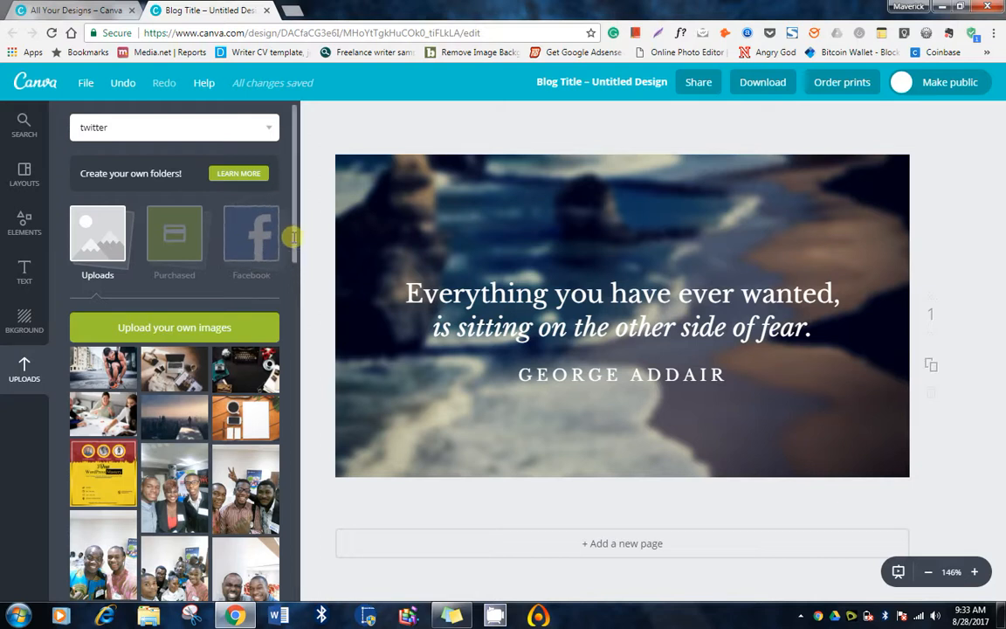
pyautogui.moveTo(293, 235); pyautogui.dragTo(295, 204)
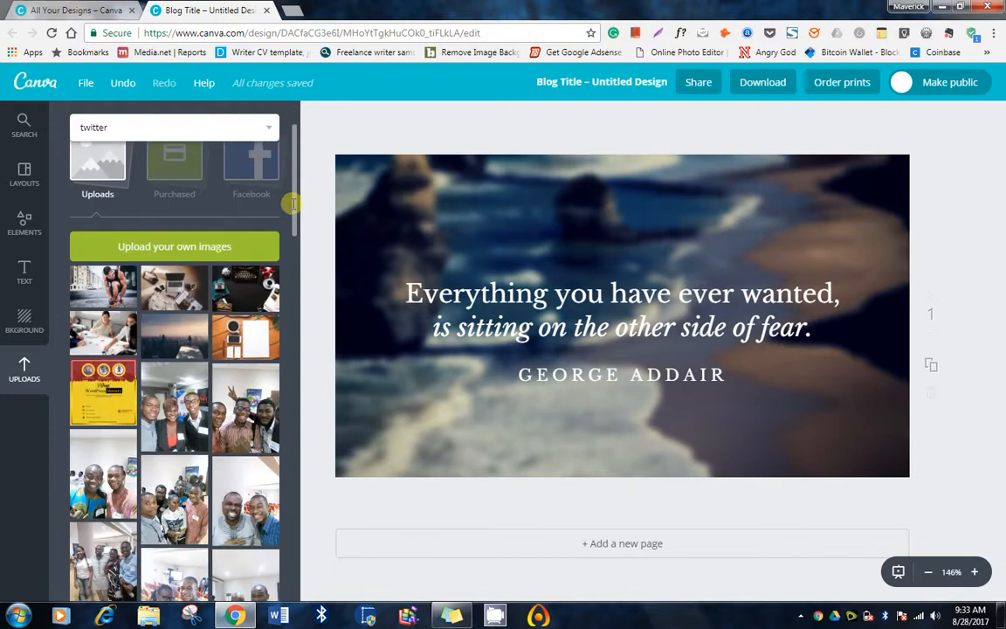
# Delete the whole quote layout from the page and add the uploaded photo of people gathered around a table.
pyautogui.moveTo(448, 202)
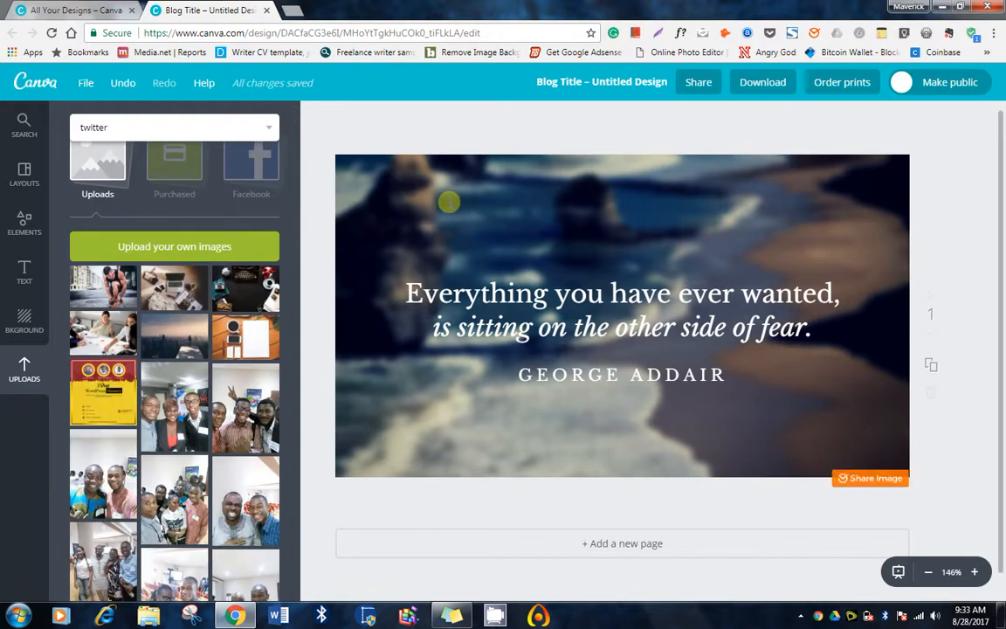
pyautogui.click(593, 197)
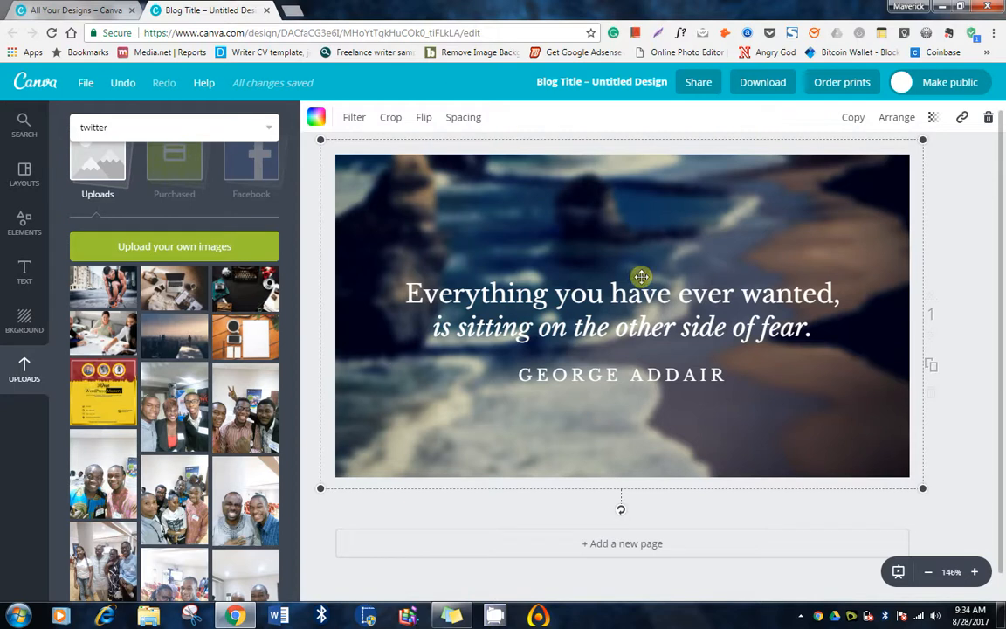
pyautogui.hotkey('ctrl', 'a')
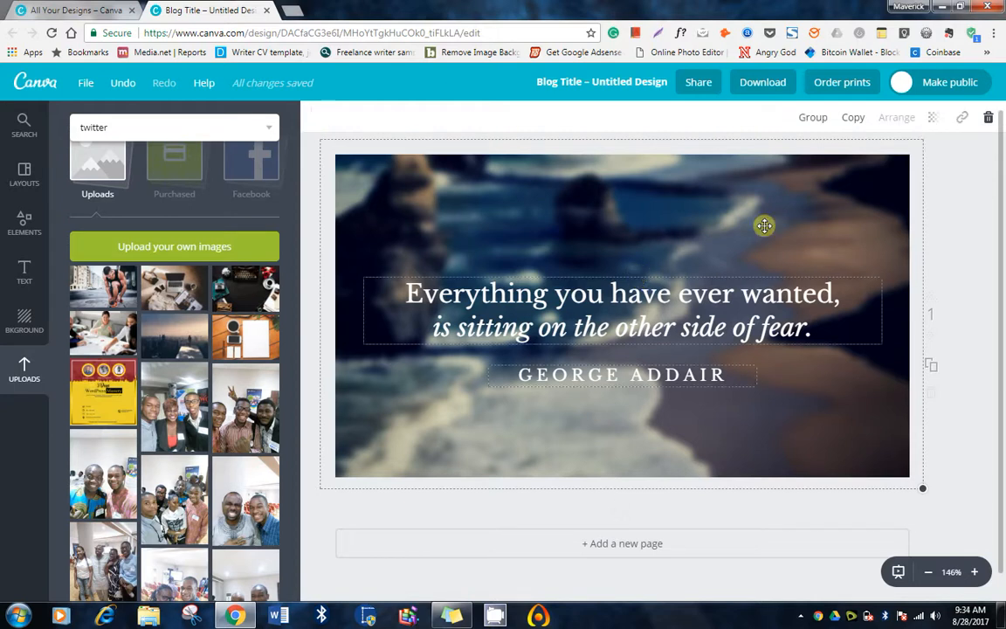
pyautogui.click(984, 117)
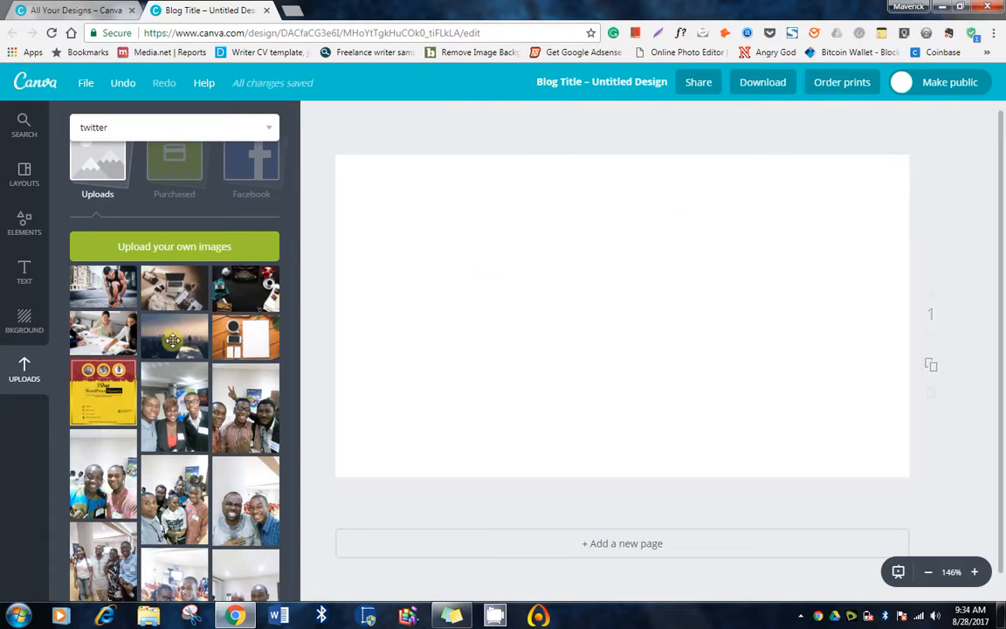
pyautogui.click(101, 334)
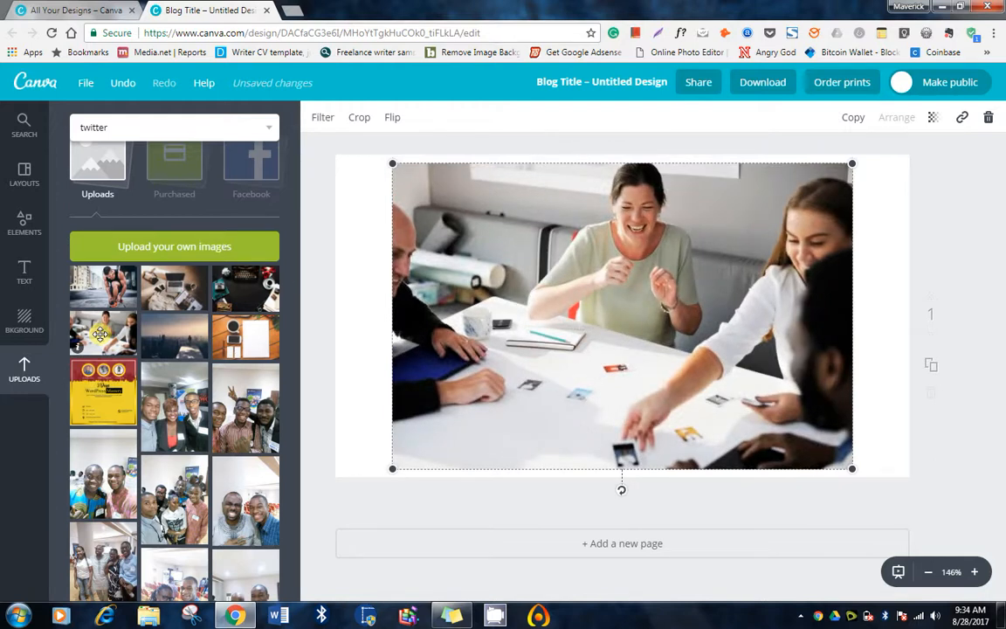
# Replace the group photo on the page with the uploaded photo of hands using a phone and a laptop.
pyautogui.click(987, 118)
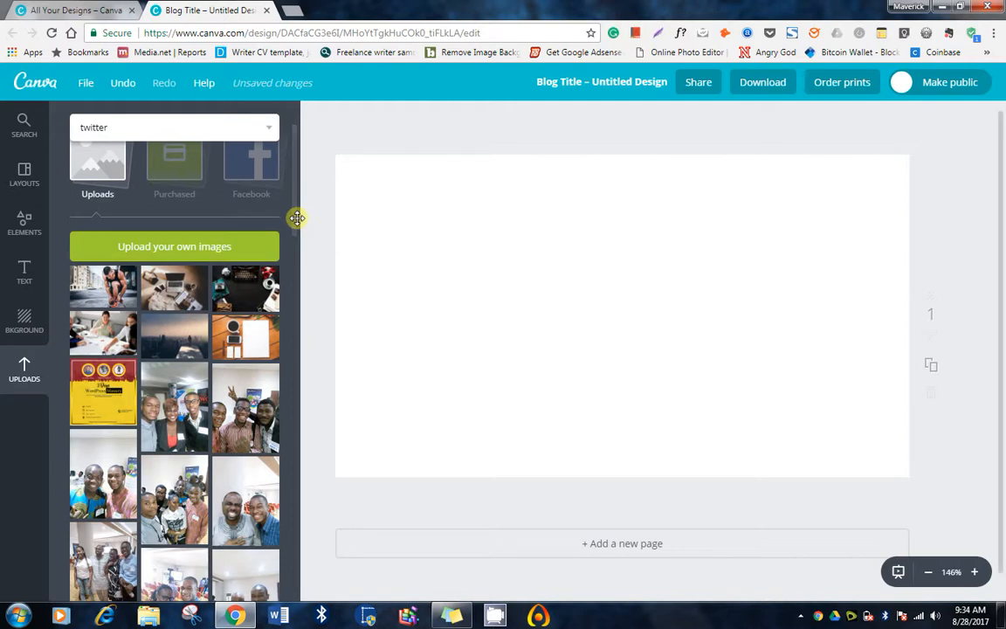
pyautogui.moveTo(295, 217); pyautogui.dragTo(284, 333)
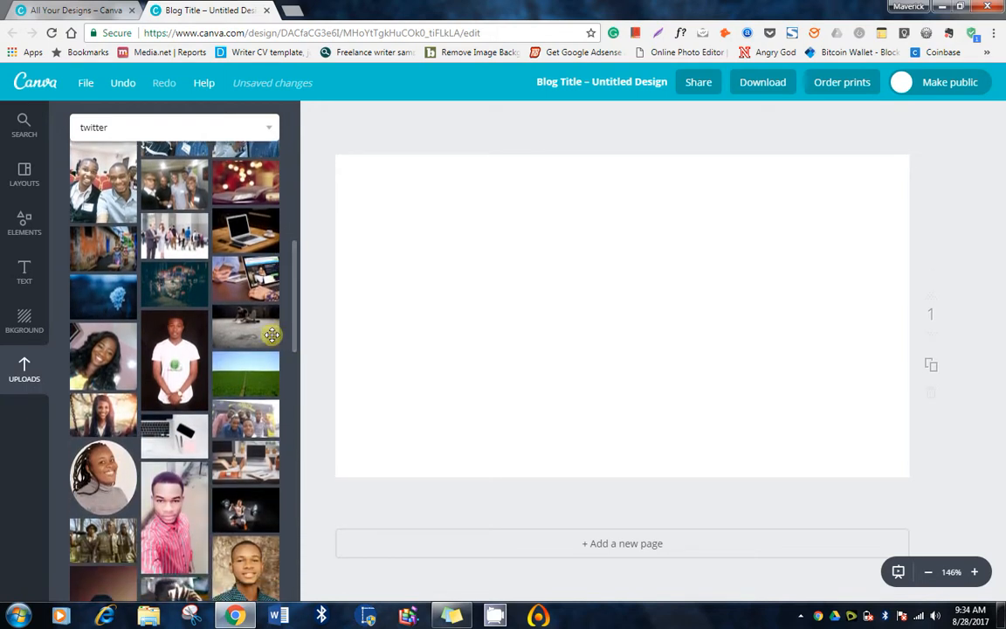
pyautogui.click(243, 275)
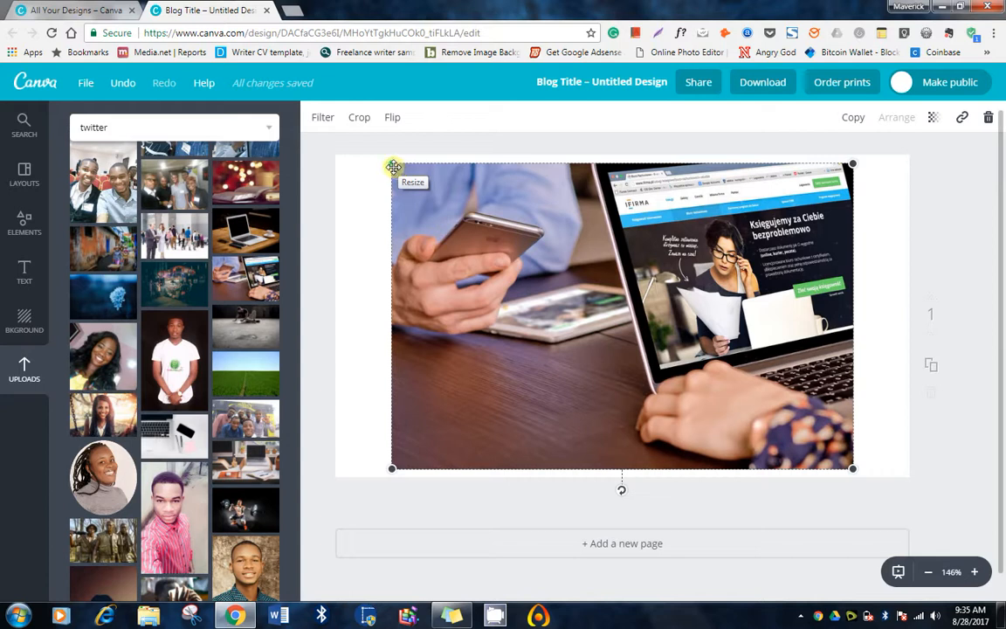
# Enlarge the phone-and-laptop photo from its corners until it covers the whole page.
pyautogui.moveTo(394, 167); pyautogui.dragTo(335, 157)
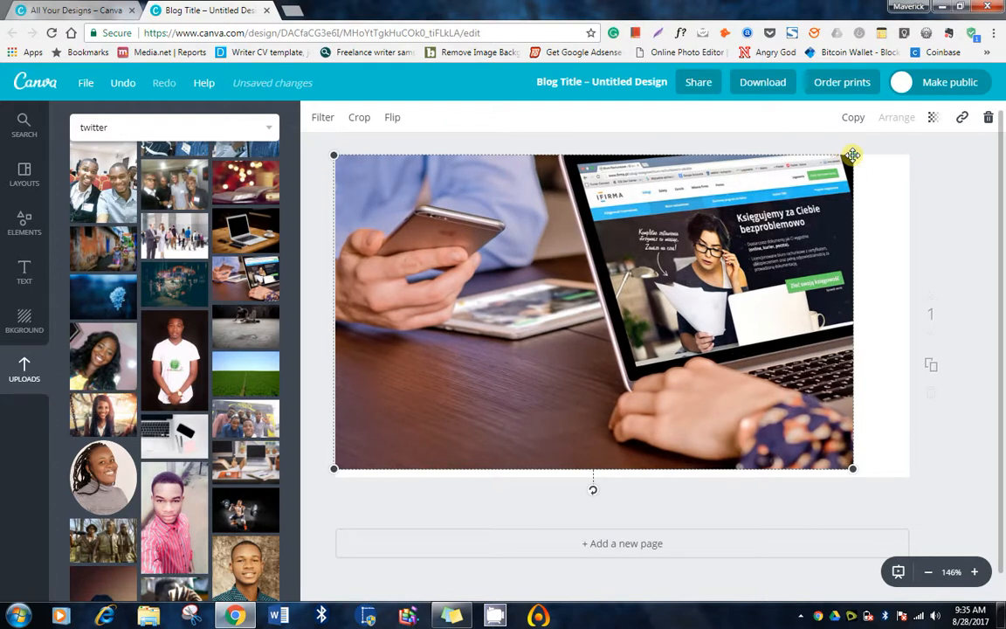
pyautogui.moveTo(852, 155); pyautogui.dragTo(908, 155)
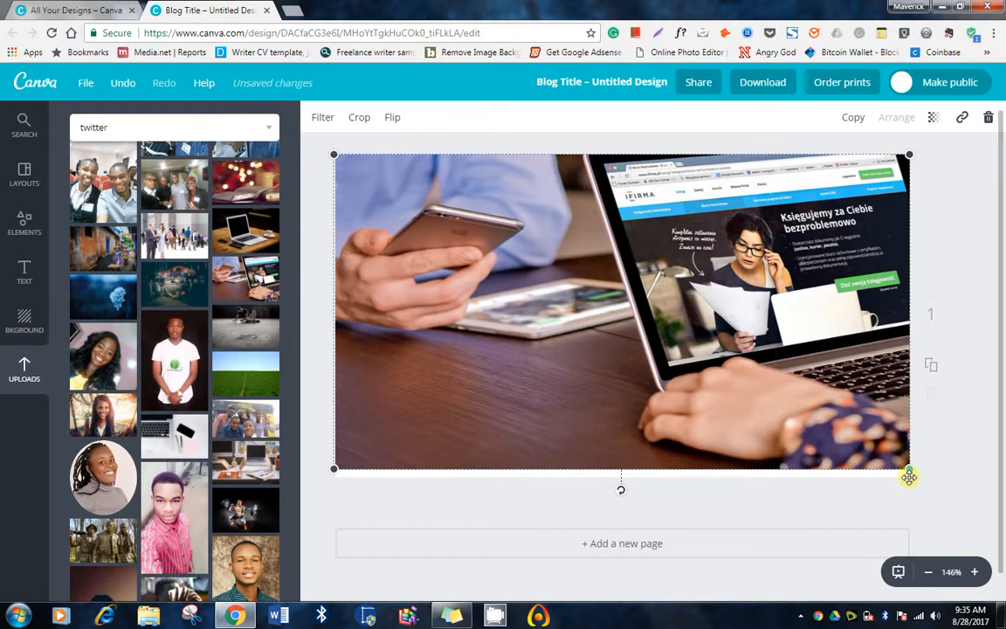
pyautogui.moveTo(909, 470); pyautogui.dragTo(909, 480)
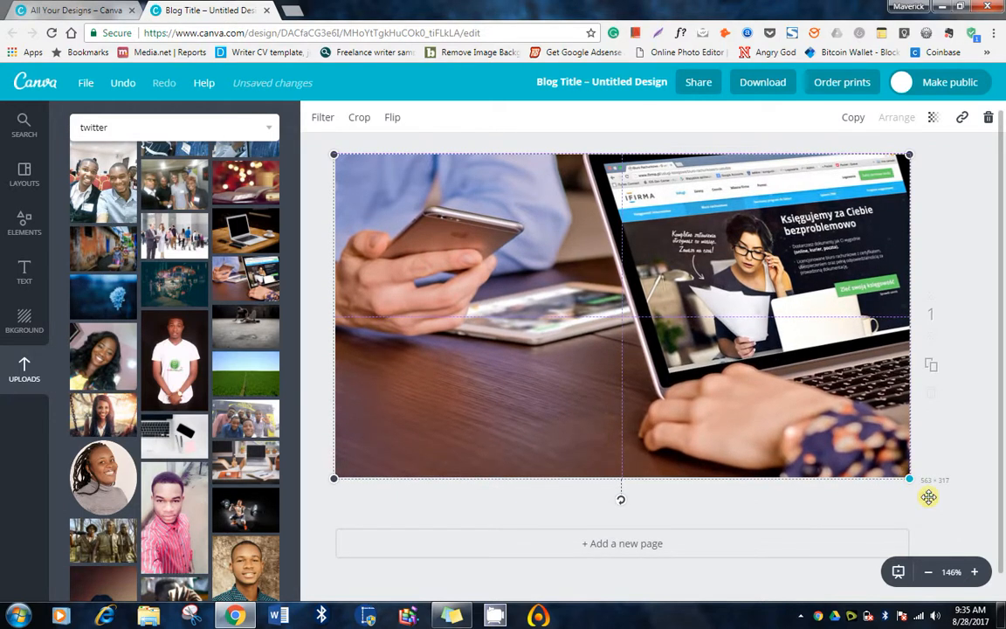
pyautogui.click(935, 501)
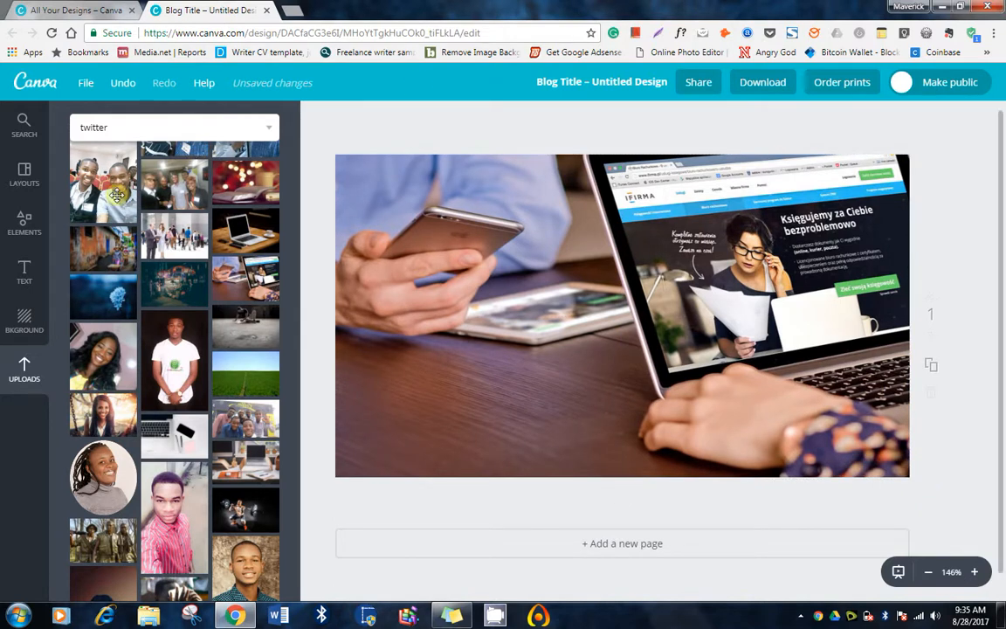
# Add the plain square from the Shapes collection on top of the photo and close the collection.
pyautogui.click(25, 224)
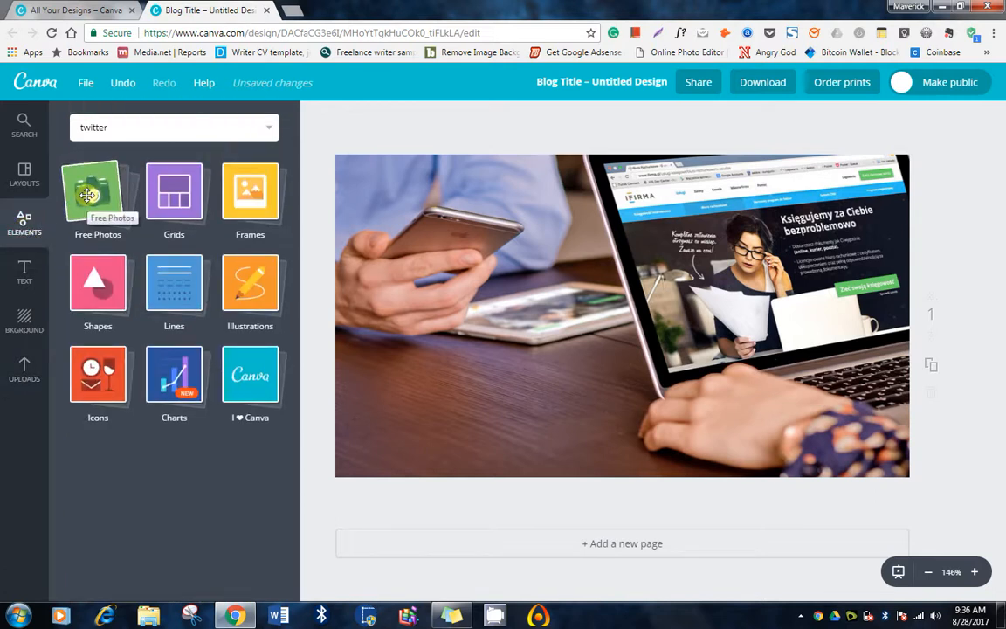
pyautogui.click(91, 282)
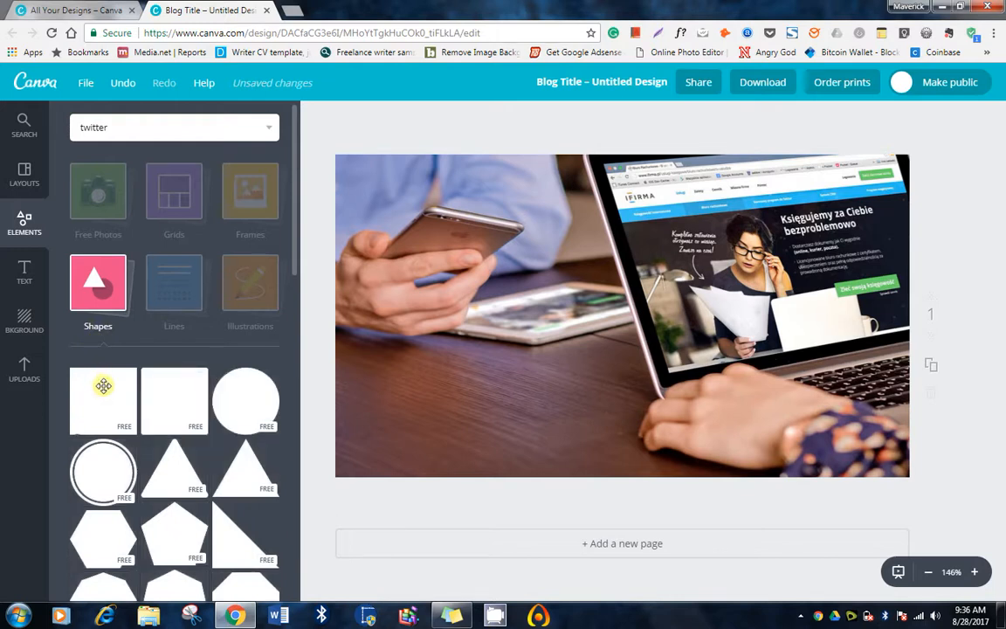
pyautogui.click(103, 385)
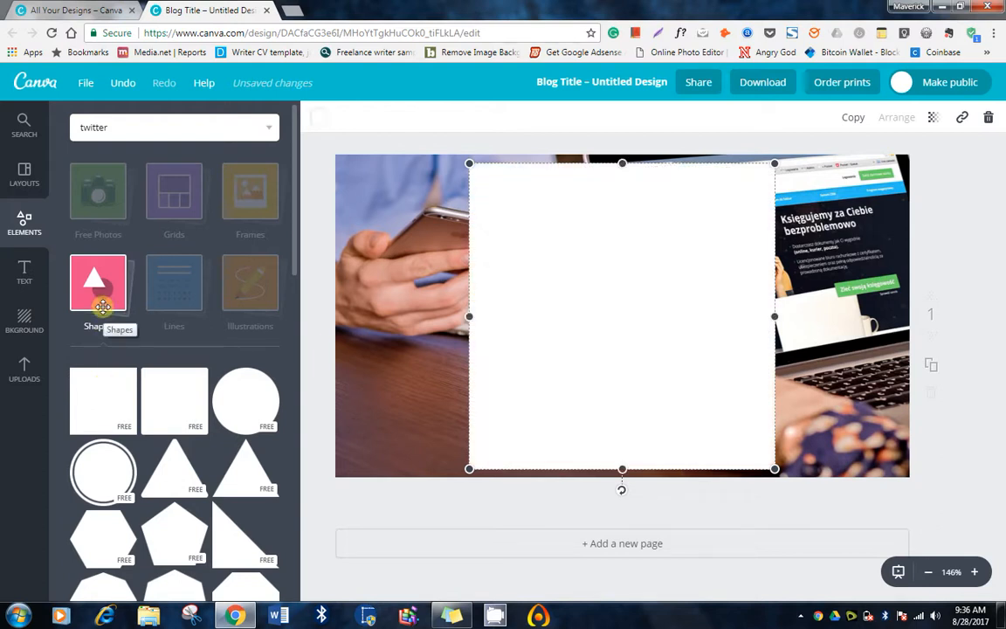
pyautogui.click(103, 305)
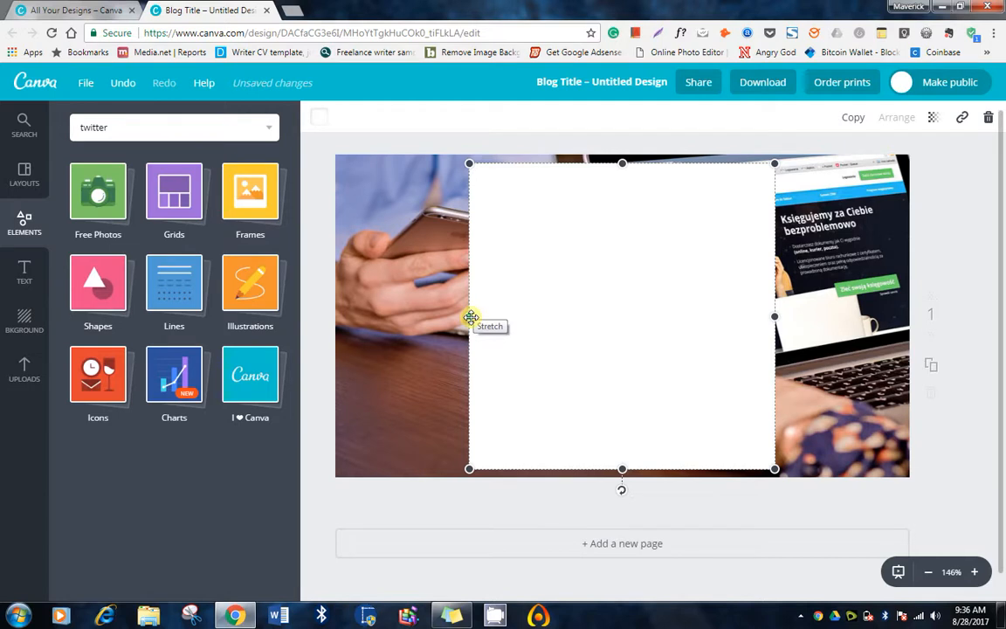
# Stretch all four sides of the square so it covers the entire photo.
pyautogui.moveTo(469, 317); pyautogui.dragTo(333, 312)
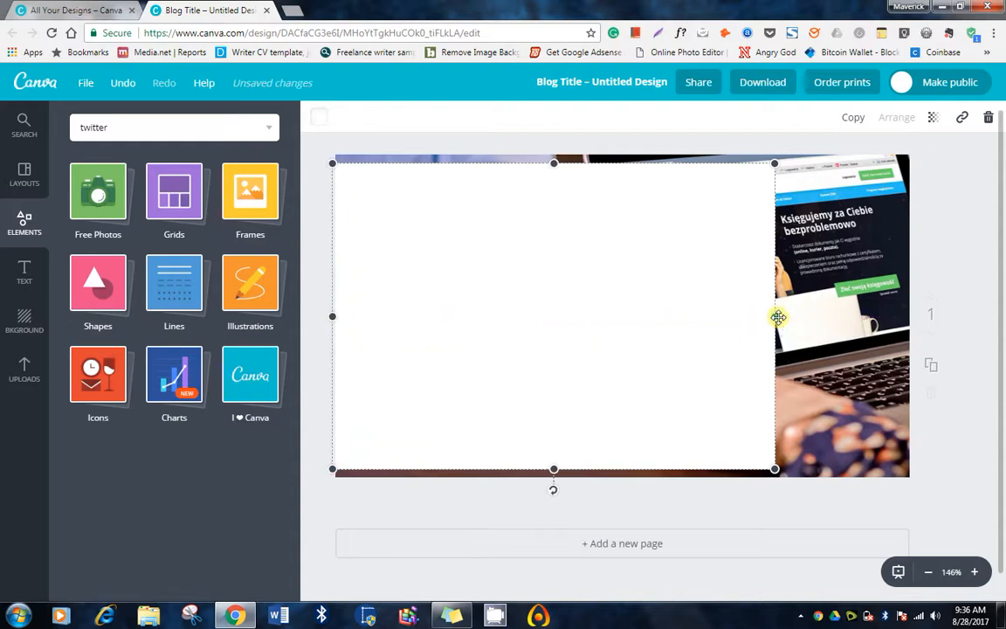
pyautogui.moveTo(776, 317); pyautogui.dragTo(913, 316)
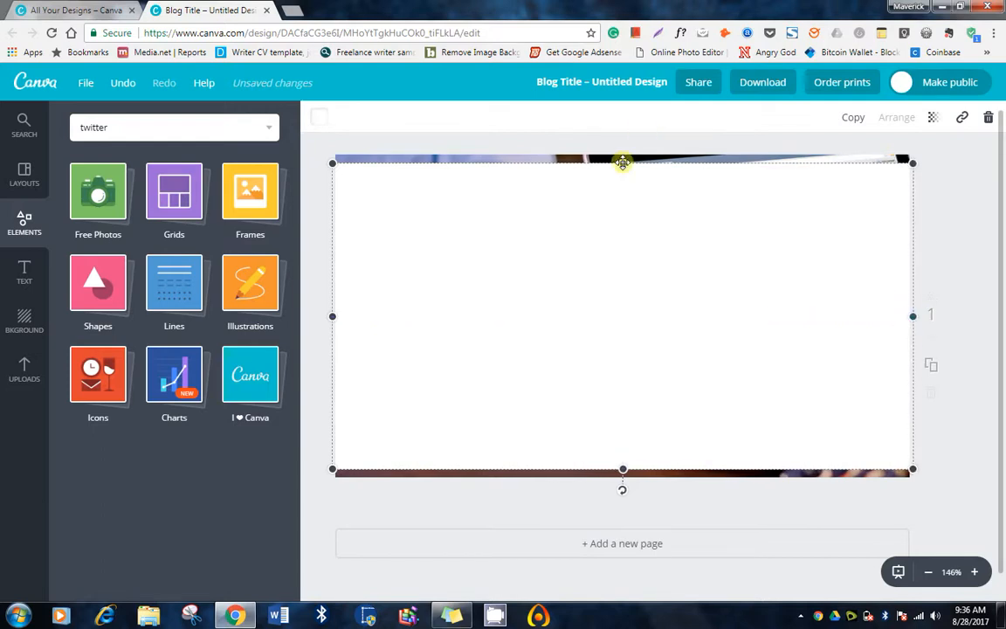
pyautogui.moveTo(623, 160); pyautogui.dragTo(622, 151)
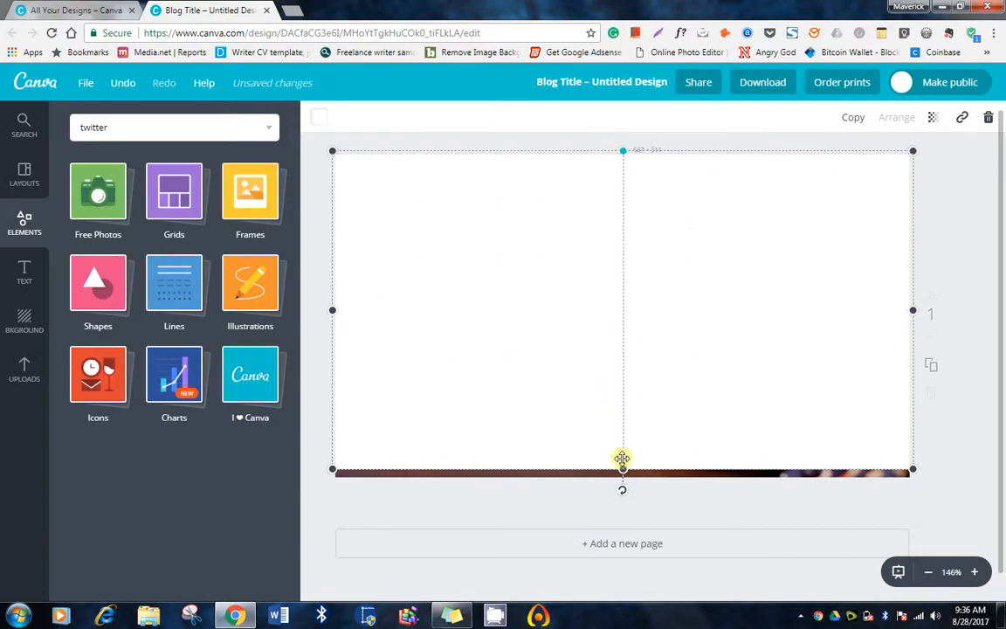
pyautogui.moveTo(622, 468); pyautogui.dragTo(622, 477)
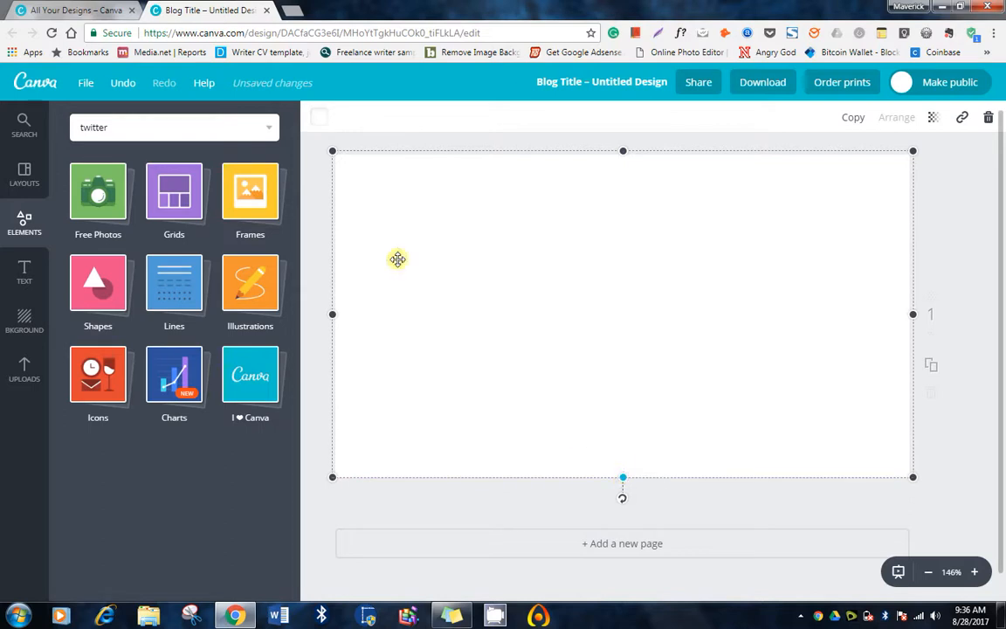
# Change the full-page rectangle's color to black from the default palette.
pyautogui.click(326, 124)
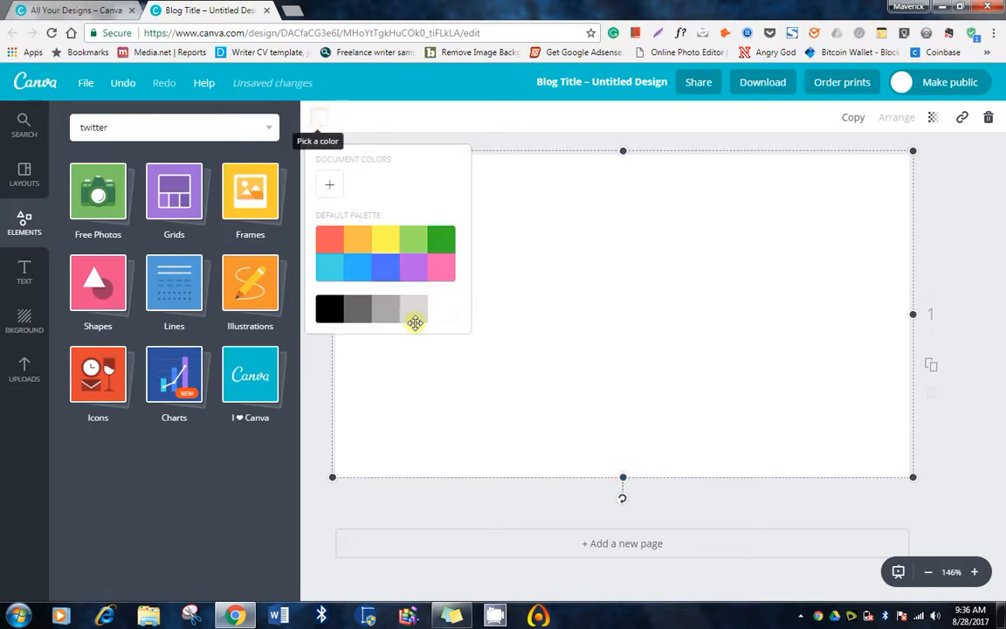
pyautogui.click(332, 307)
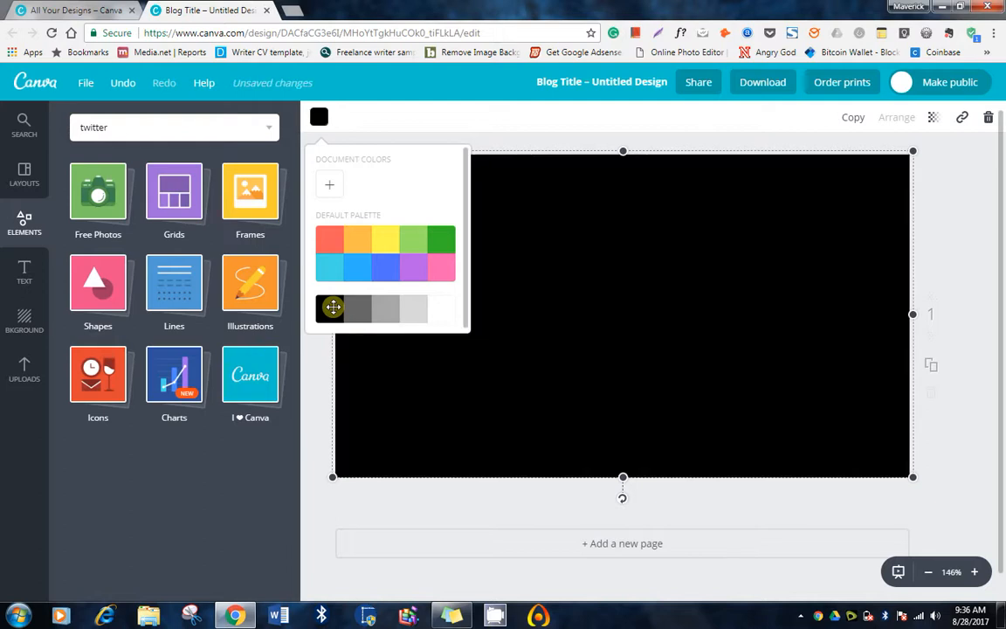
pyautogui.click(940, 237)
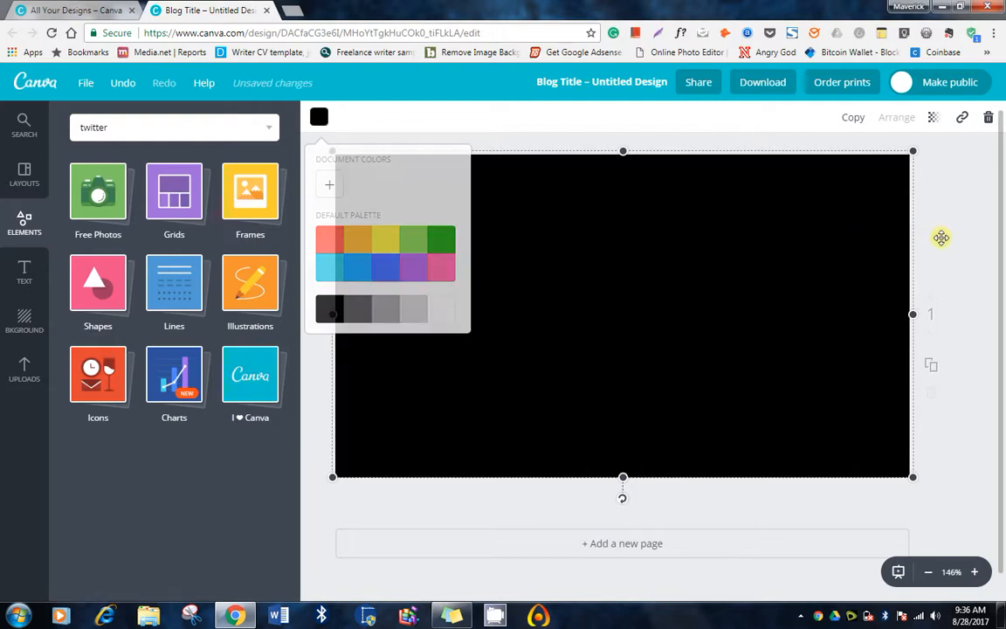
# Set the black rectangle's transparency to 60 so the photo shows through as a dark overlay.
pyautogui.click(930, 117)
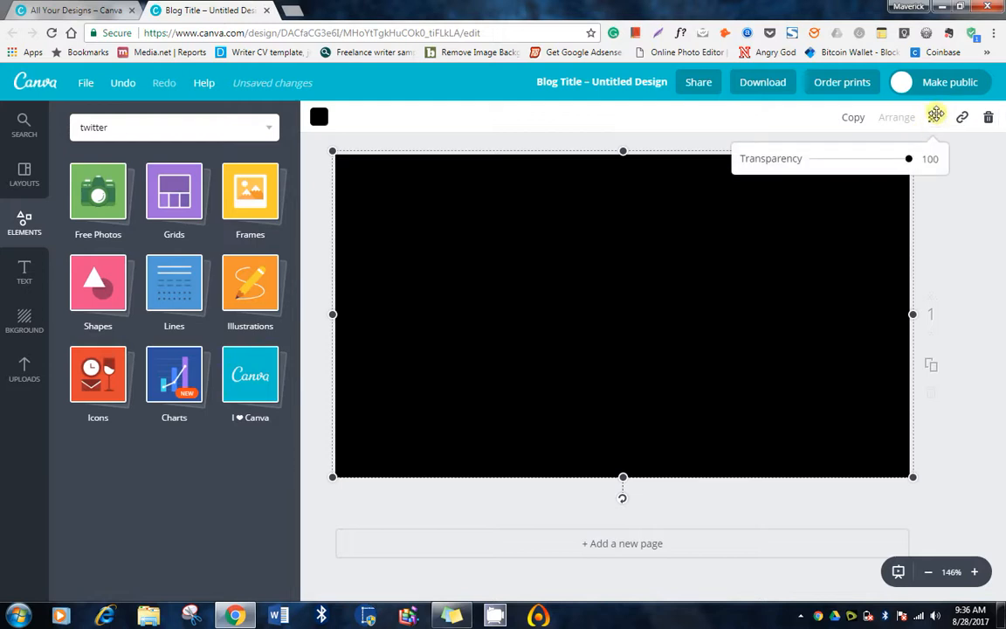
pyautogui.click(951, 147)
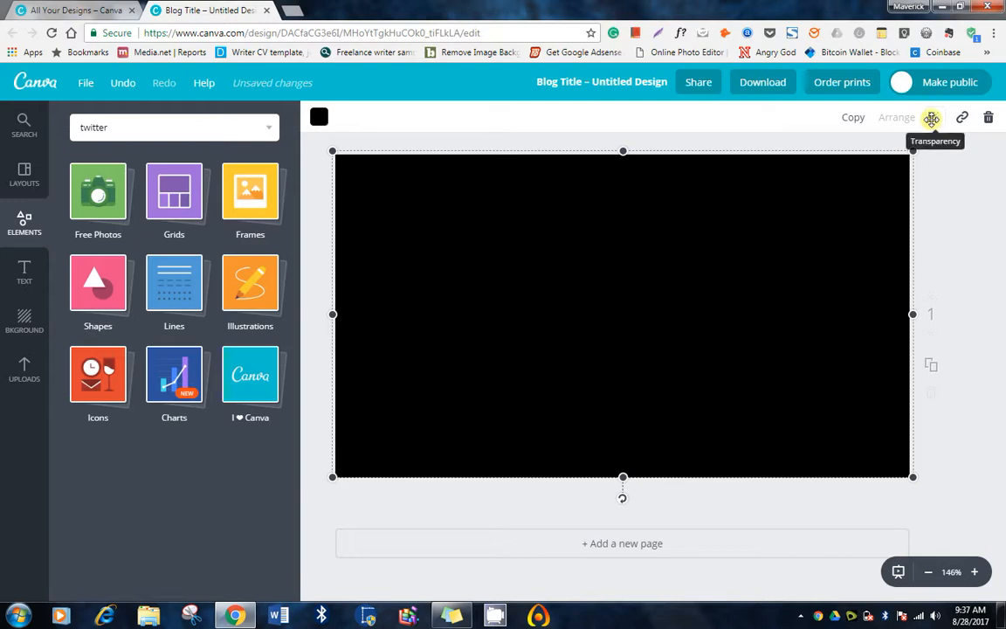
pyautogui.click(931, 119)
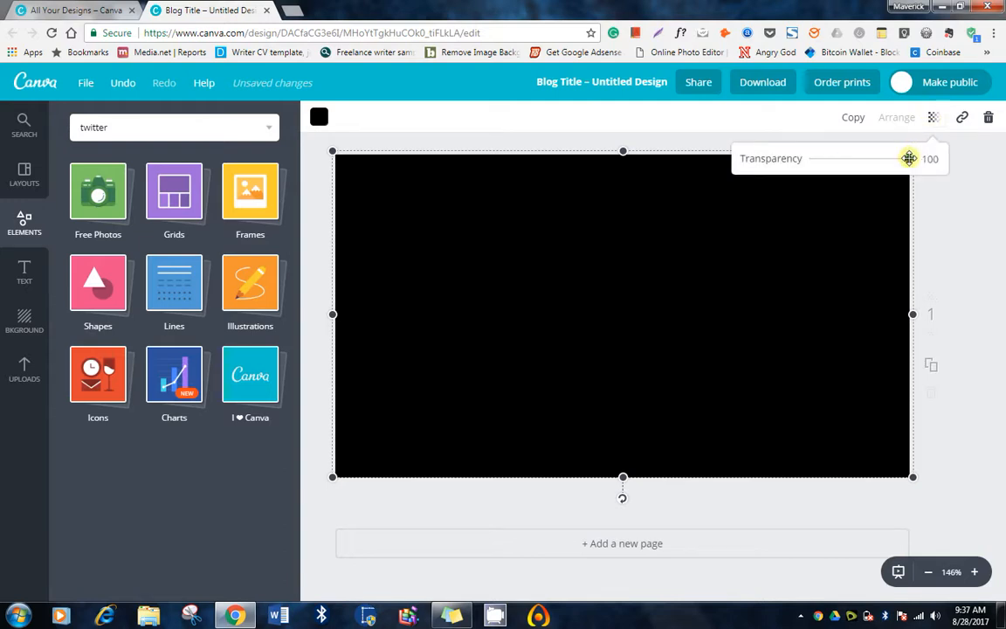
pyautogui.moveTo(909, 158); pyautogui.dragTo(871, 160)
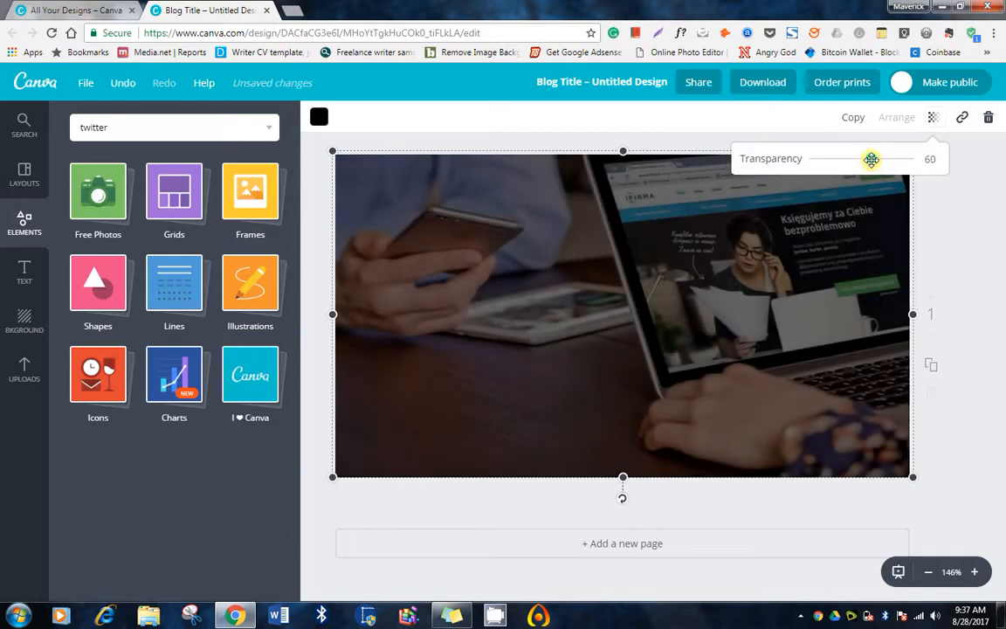
pyautogui.click(968, 252)
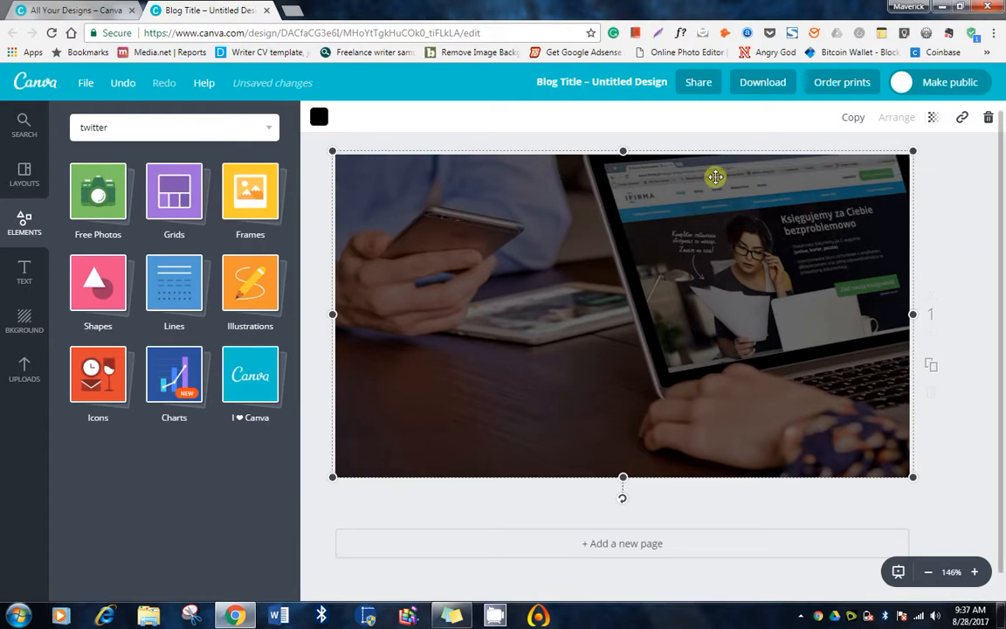
# Add a heading text box over the darkened photo.
pyautogui.click(24, 276)
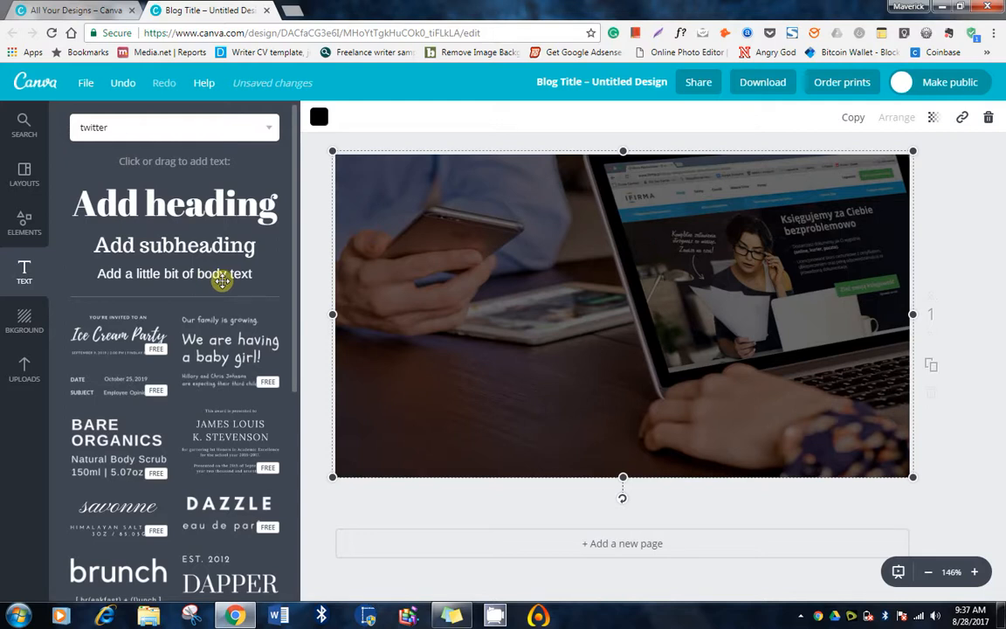
pyautogui.click(175, 200)
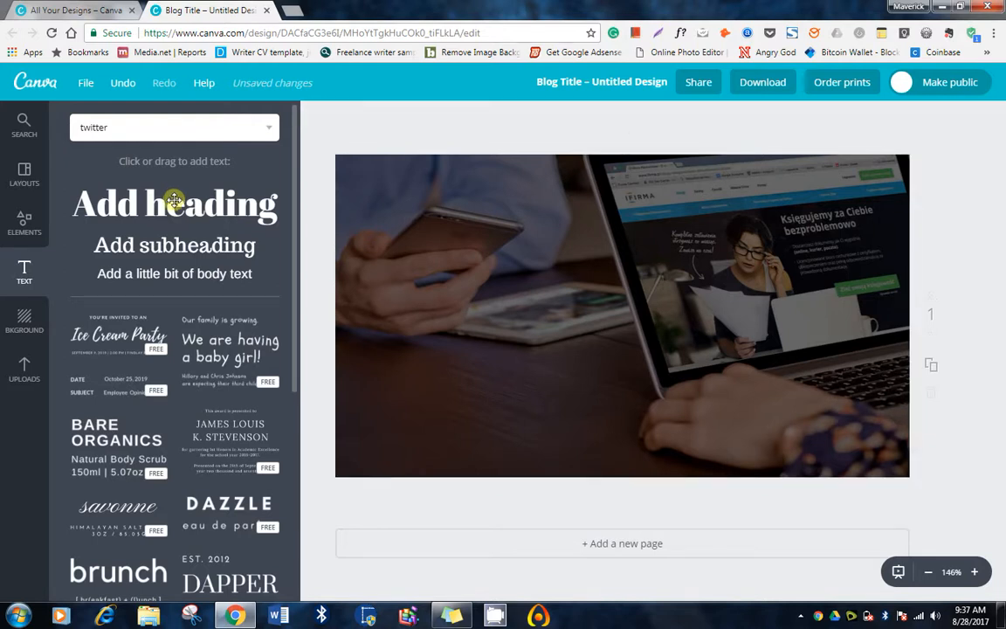
pyautogui.click(175, 200)
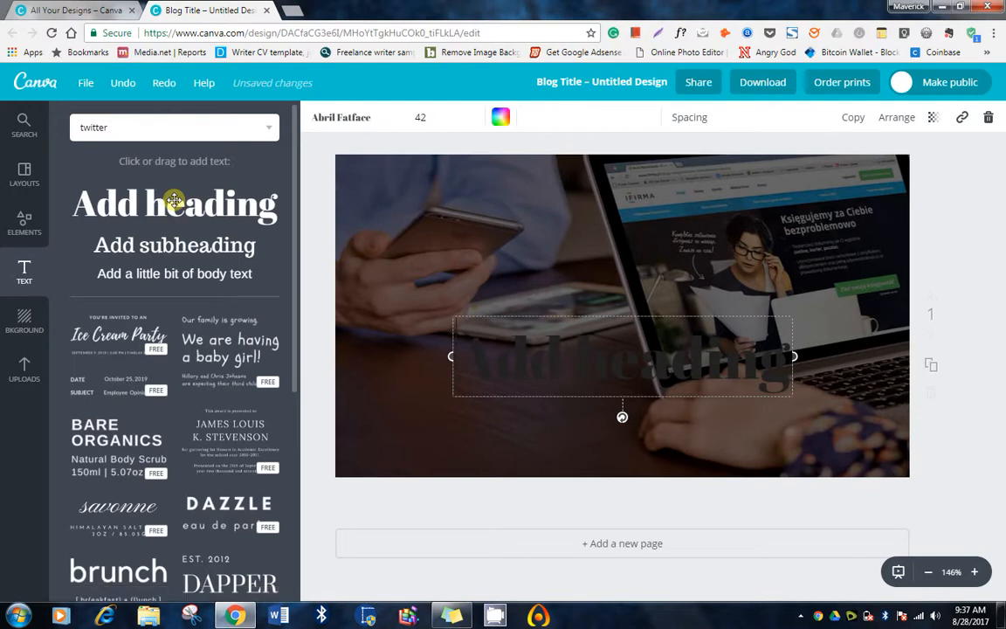
# Replace the heading's placeholder text with "How To Design Stunning Graphics With Canva".
pyautogui.doubleClick(521, 354)
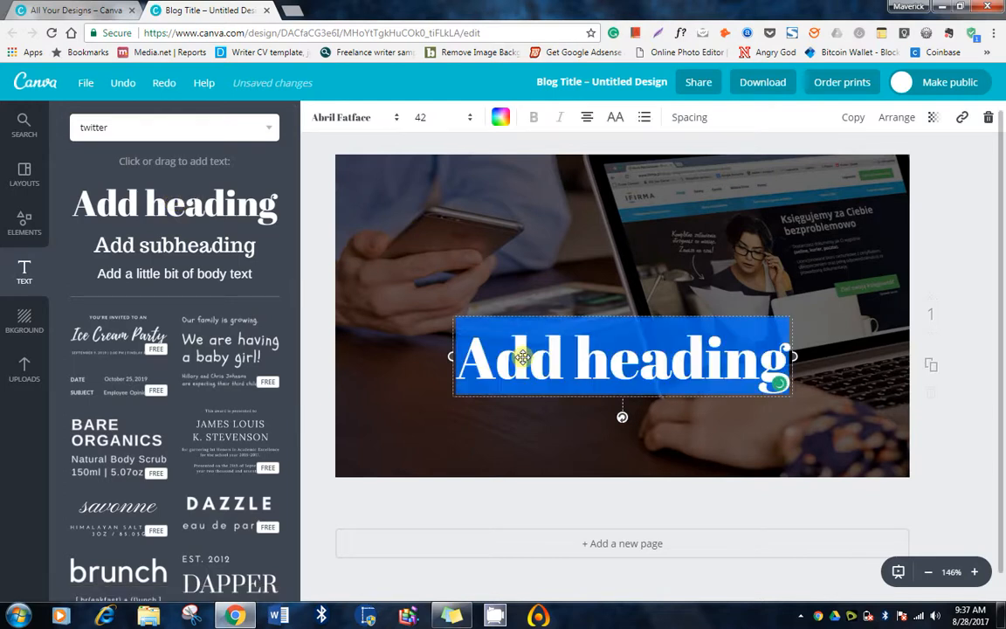
pyautogui.press('BackSpace')
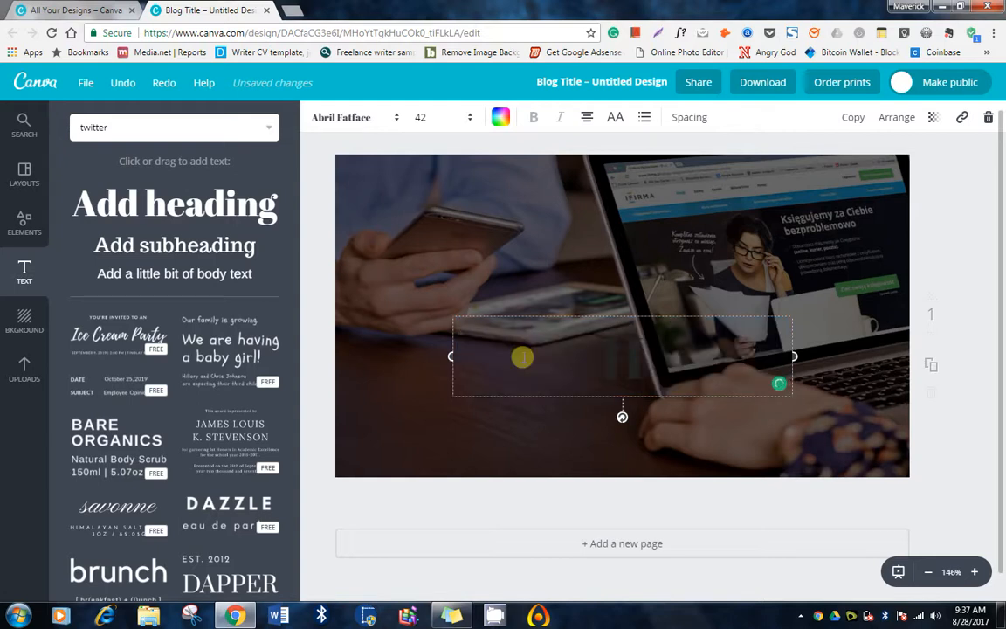
pyautogui.write('How ')
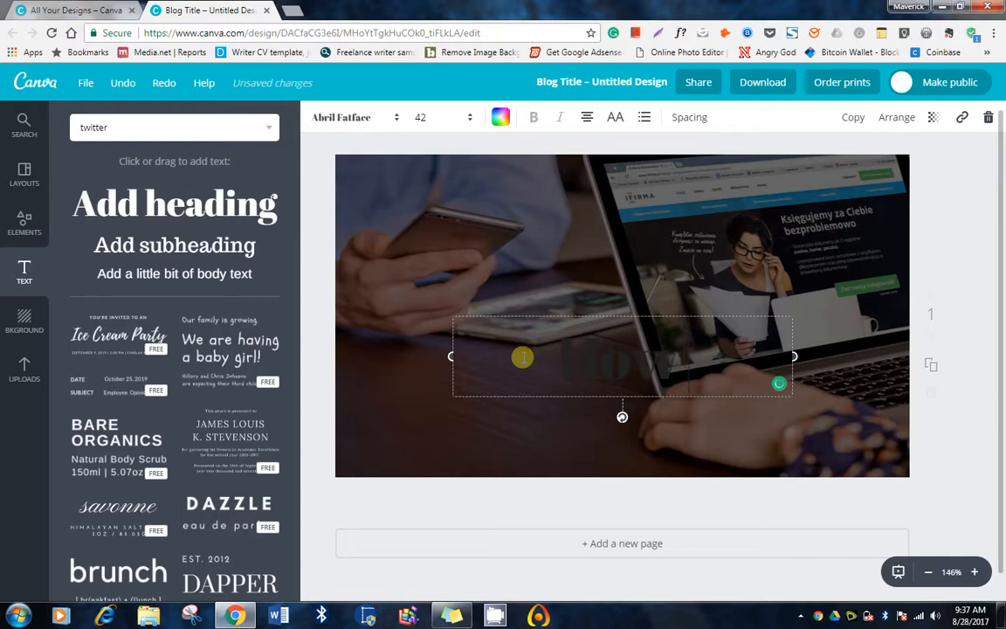
pyautogui.write(' To Des')
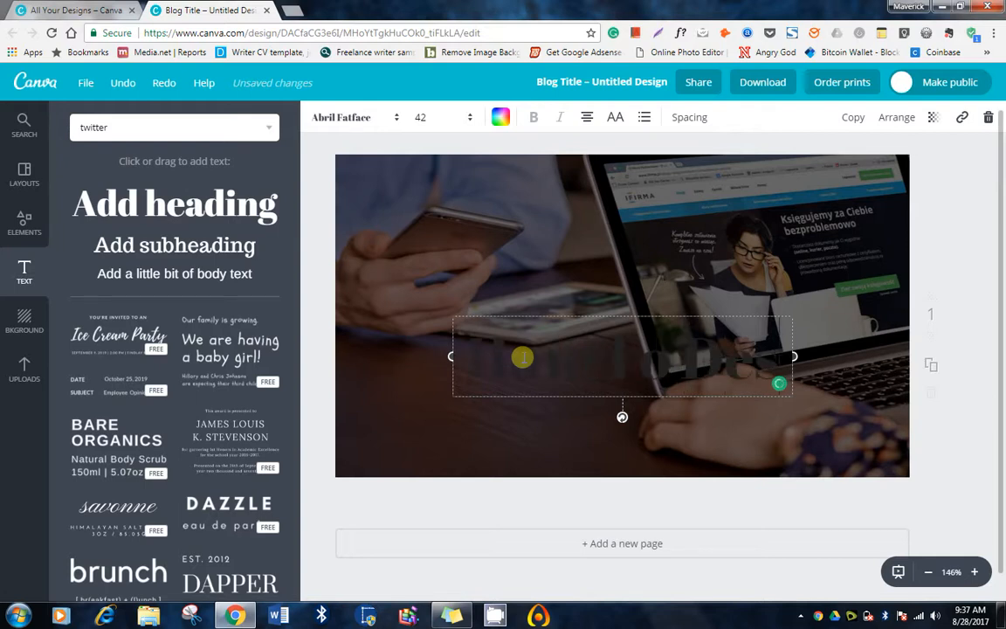
pyautogui.write('ign Stu')
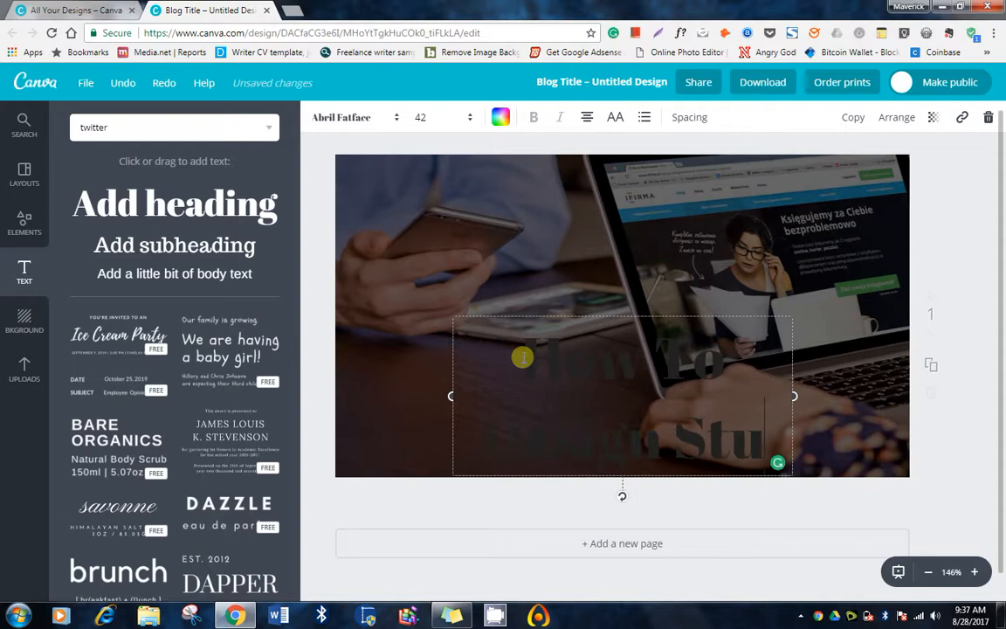
pyautogui.write('nning Gr')
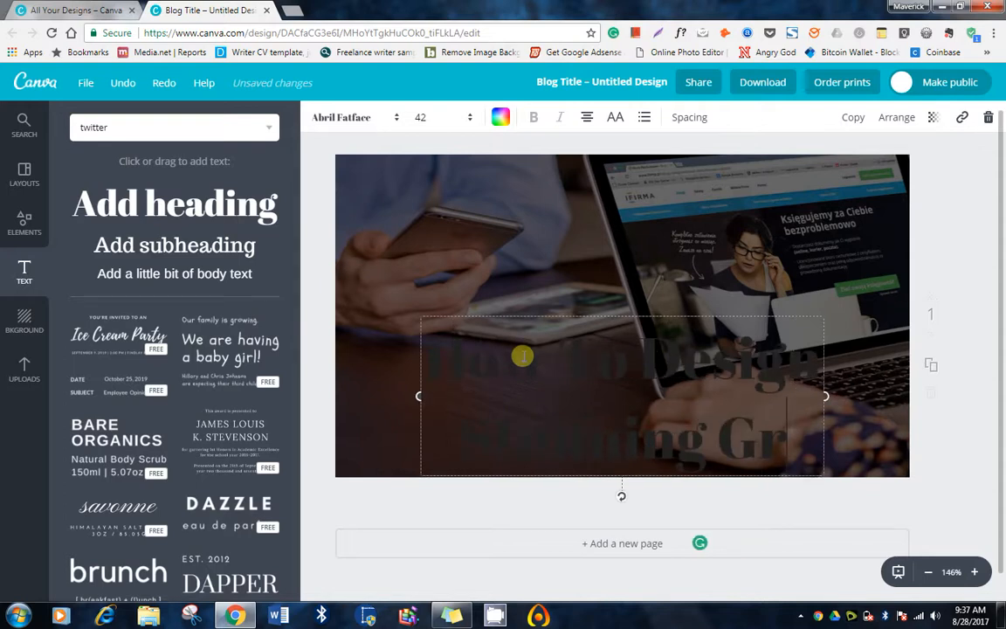
pyautogui.write('aphics')
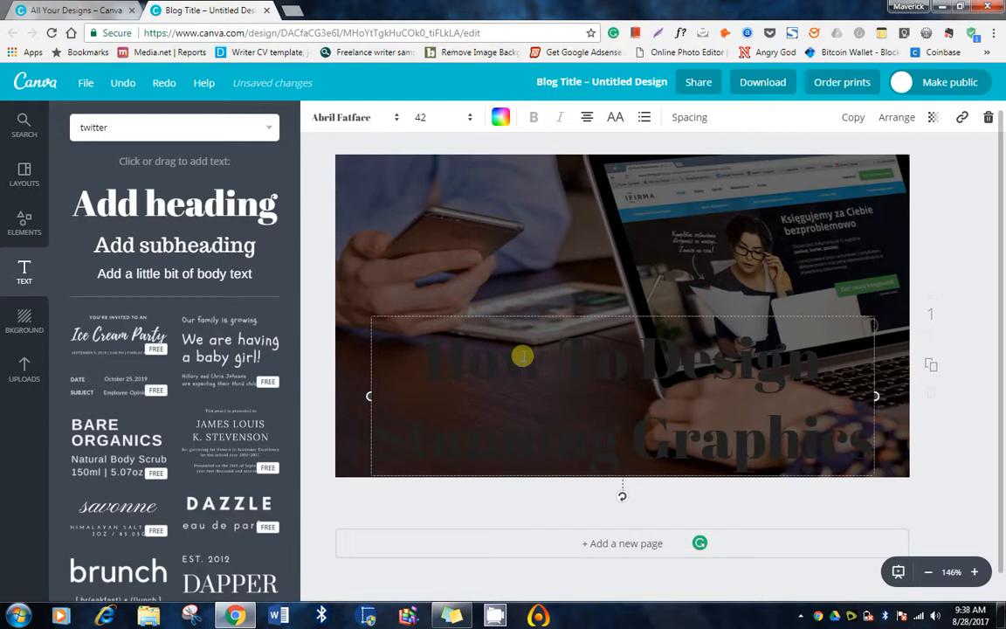
pyautogui.write('With')
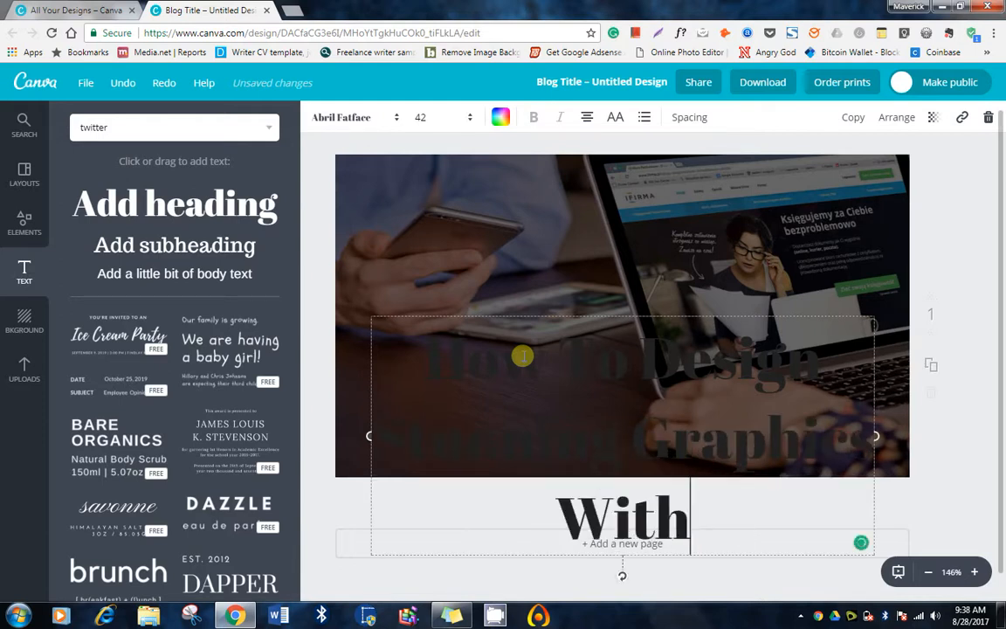
pyautogui.write(' Canva')
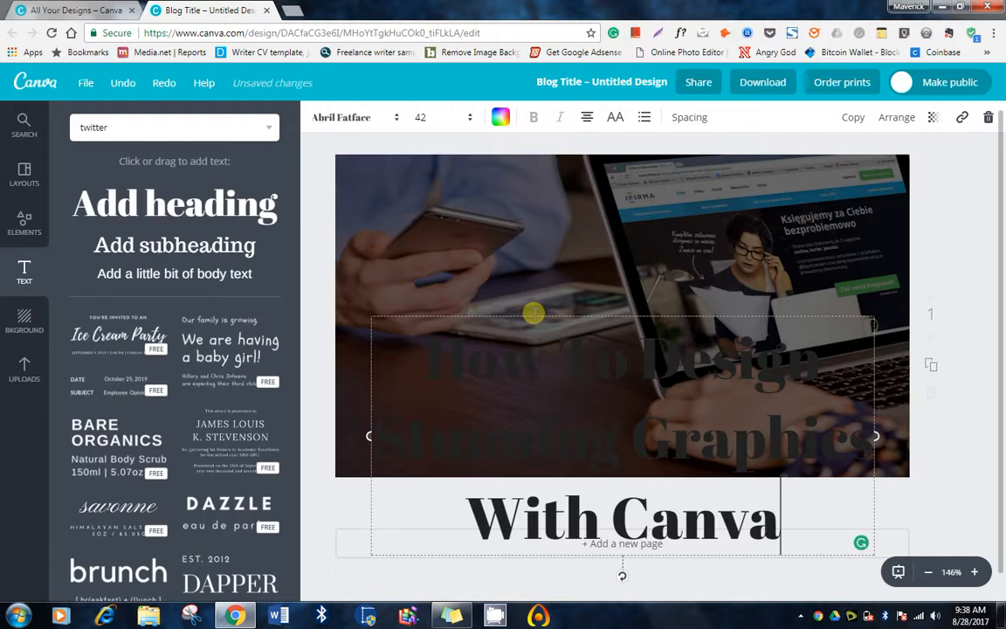
# Move the heading up so it sits fully within the photo and change its font to Courgette.
pyautogui.moveTo(534, 312); pyautogui.dragTo(520, 188)
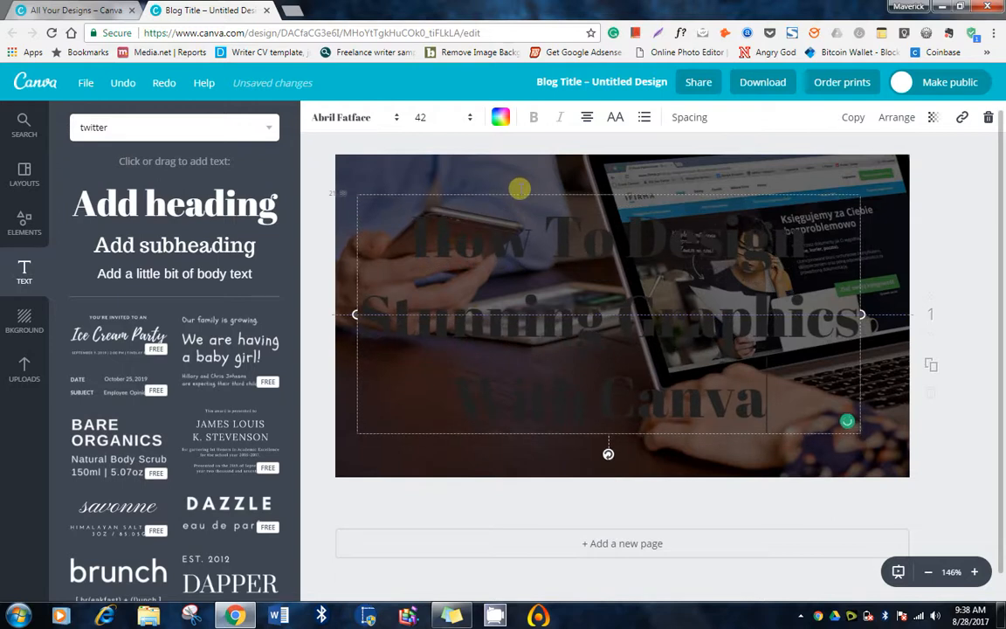
pyautogui.click(368, 117)
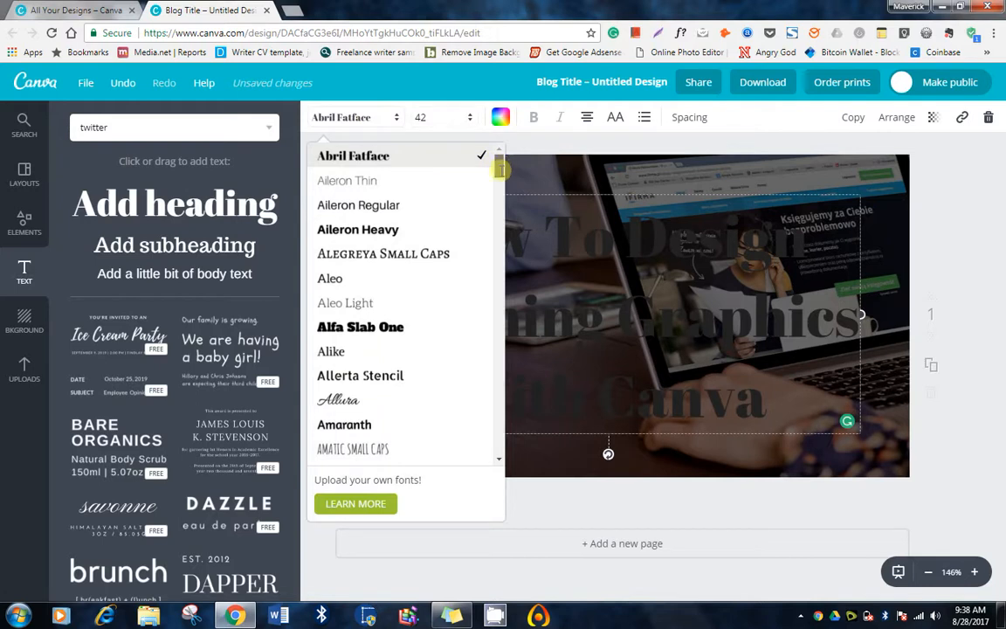
pyautogui.moveTo(499, 168); pyautogui.dragTo(494, 230)
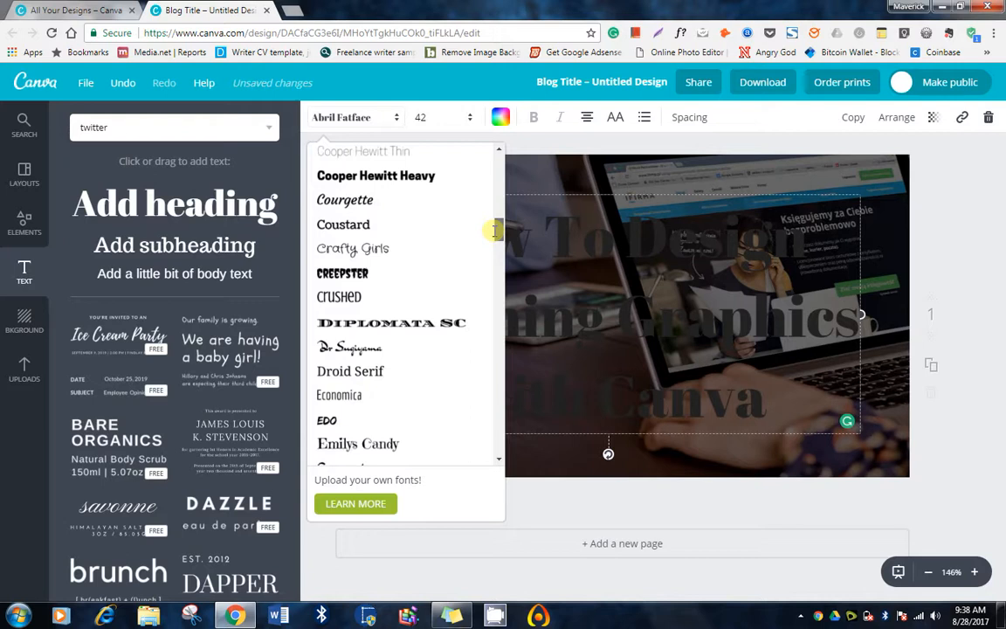
pyautogui.click(380, 199)
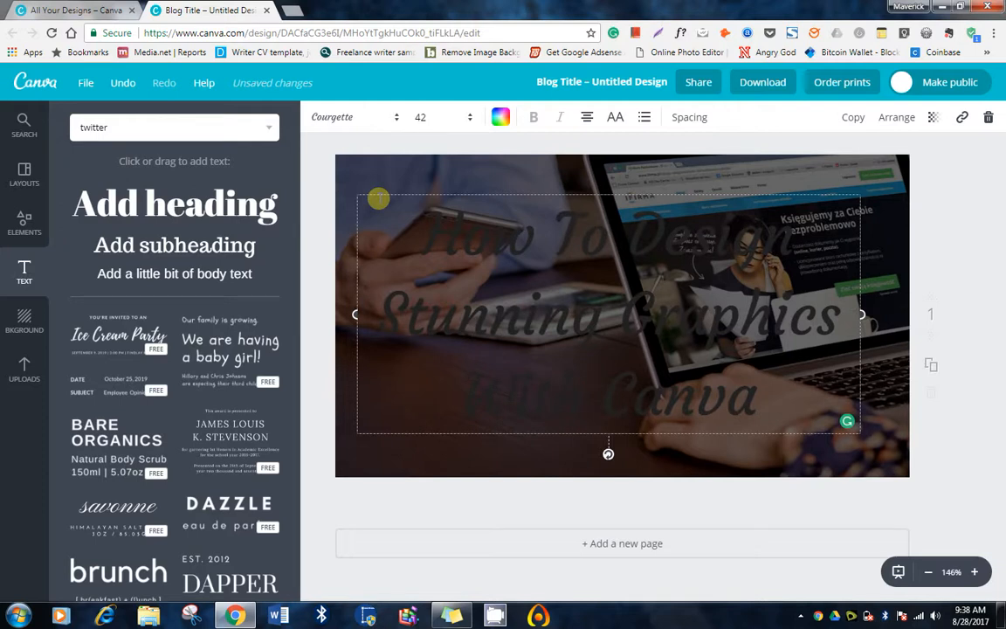
# Reduce the heading's font size to 28 and shift the text box down toward the middle of the photo.
pyautogui.click(438, 117)
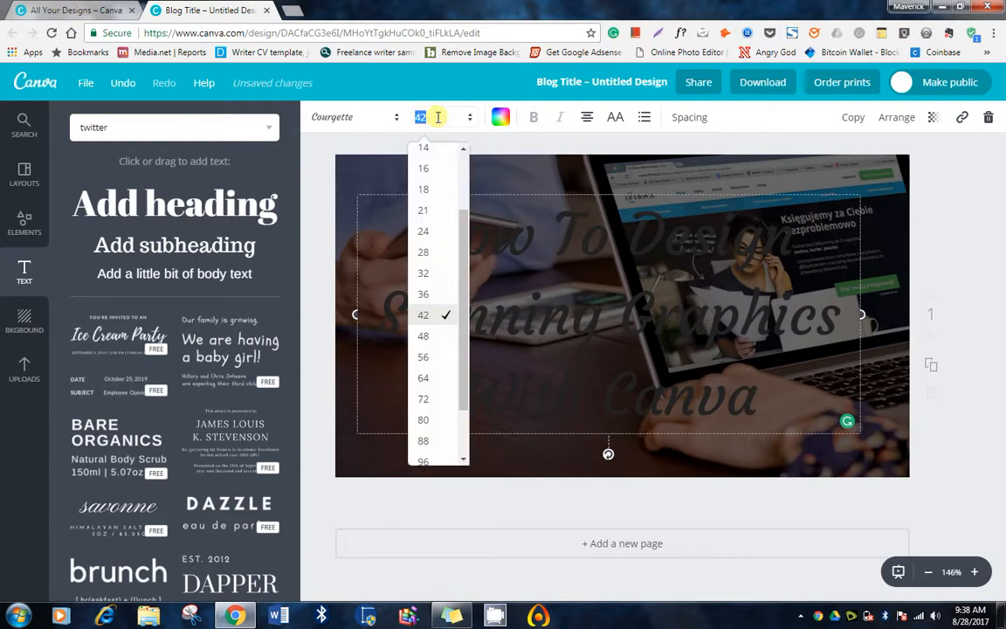
pyautogui.click(426, 251)
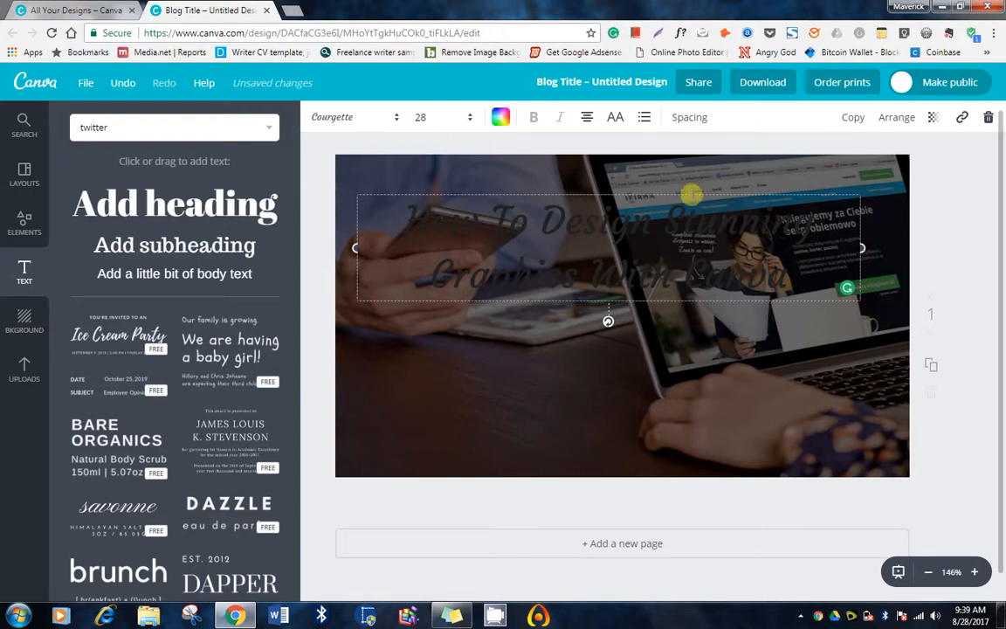
pyautogui.moveTo(690, 190); pyautogui.dragTo(689, 231)
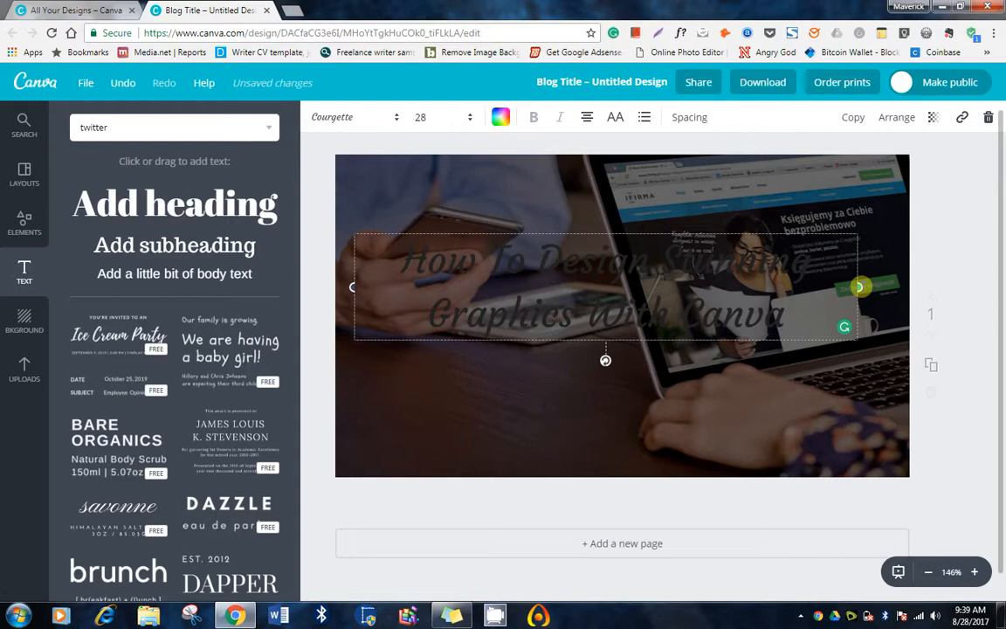
# Change the heading's text color to white from the default palette.
pyautogui.click(500, 117)
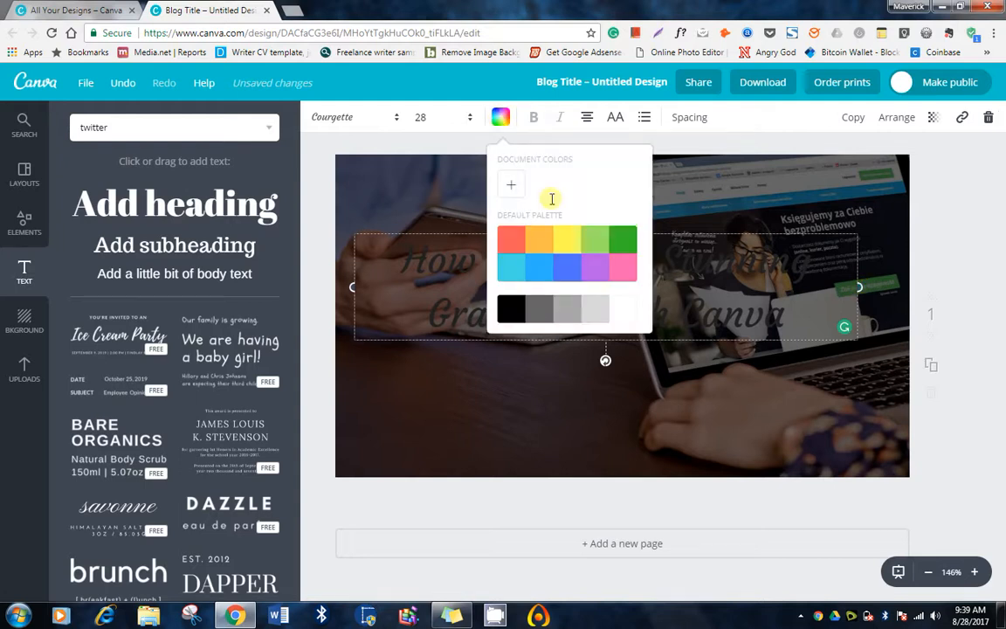
pyautogui.click(627, 307)
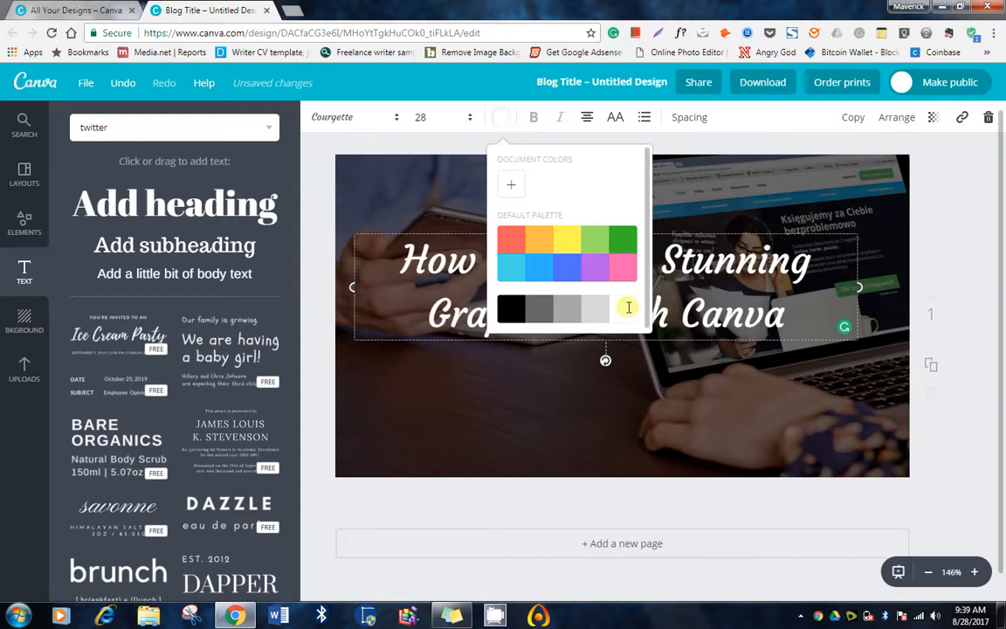
pyautogui.click(959, 261)
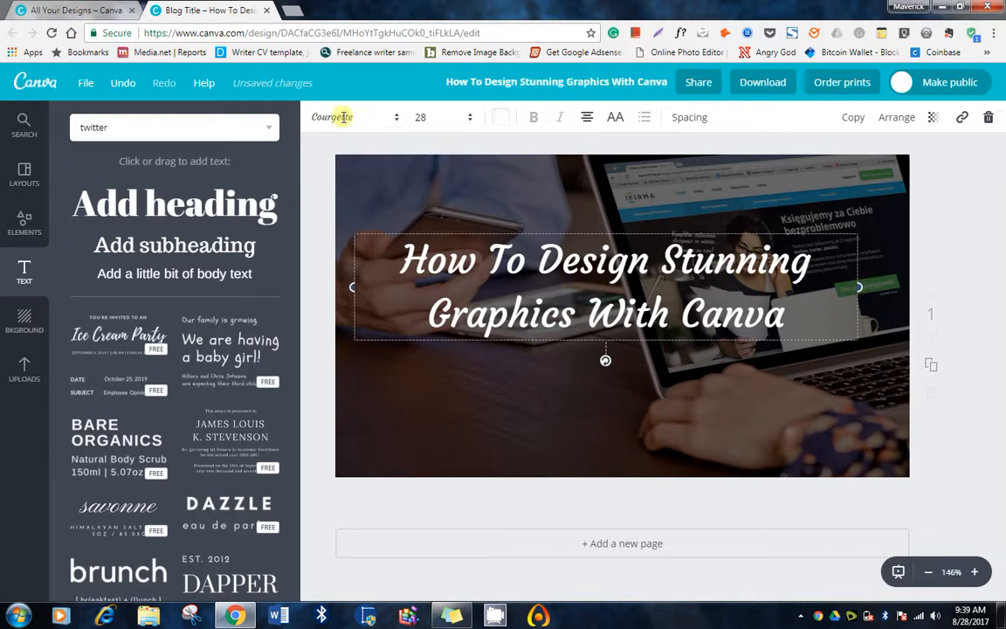
# Set the heading's font size to 42 and move it up so all three lines fit in the upper part of the photo.
pyautogui.click(456, 118)
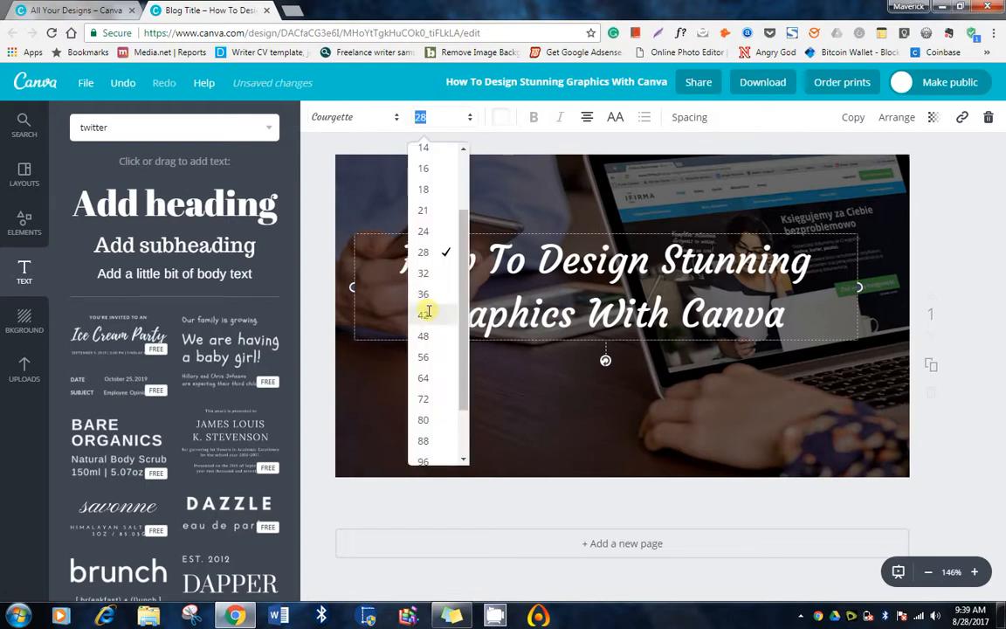
pyautogui.click(429, 312)
pyautogui.click(429, 312)
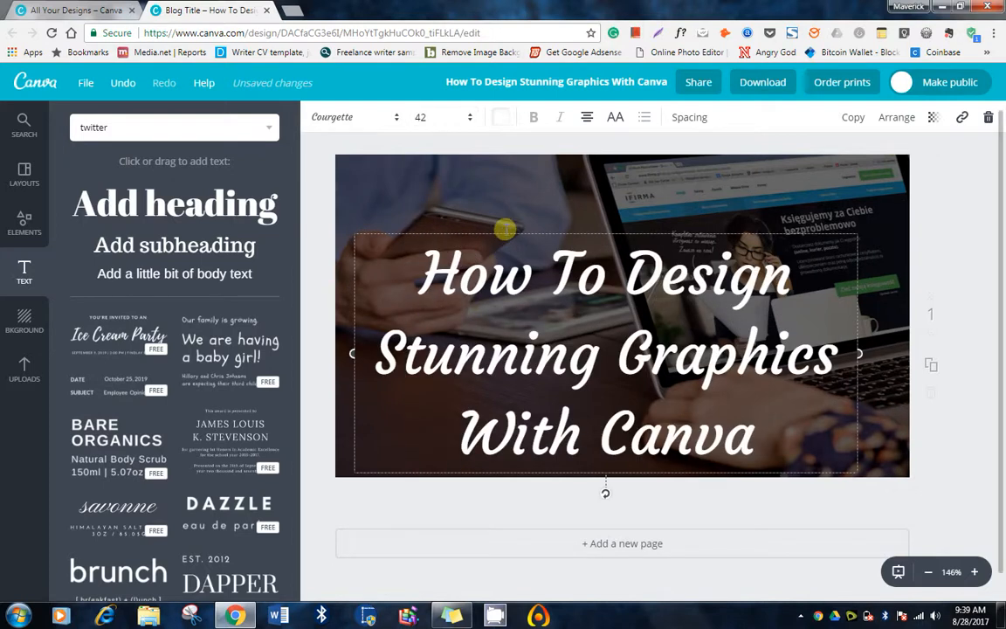
pyautogui.moveTo(498, 209); pyautogui.dragTo(505, 168)
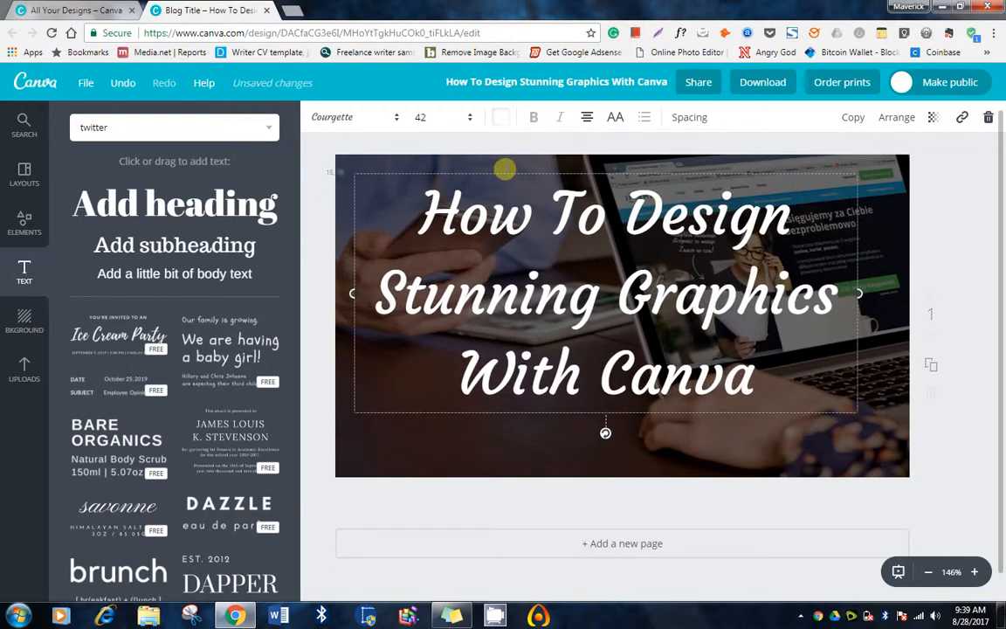
# Recolor only the word "Canva" in the heading to the medium blue from the default palette.
pyautogui.click(752, 375)
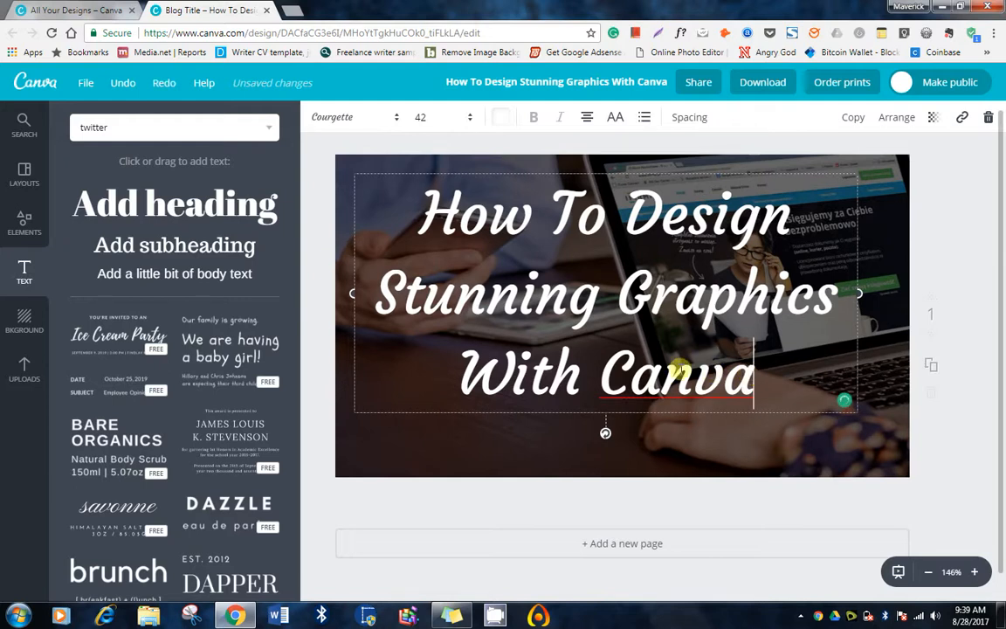
pyautogui.hotkey('shift', 'Left')
pyautogui.hotkey('shift', 'Left')
pyautogui.hotkey('shift', 'Left')
pyautogui.hotkey('shift', 'Left')
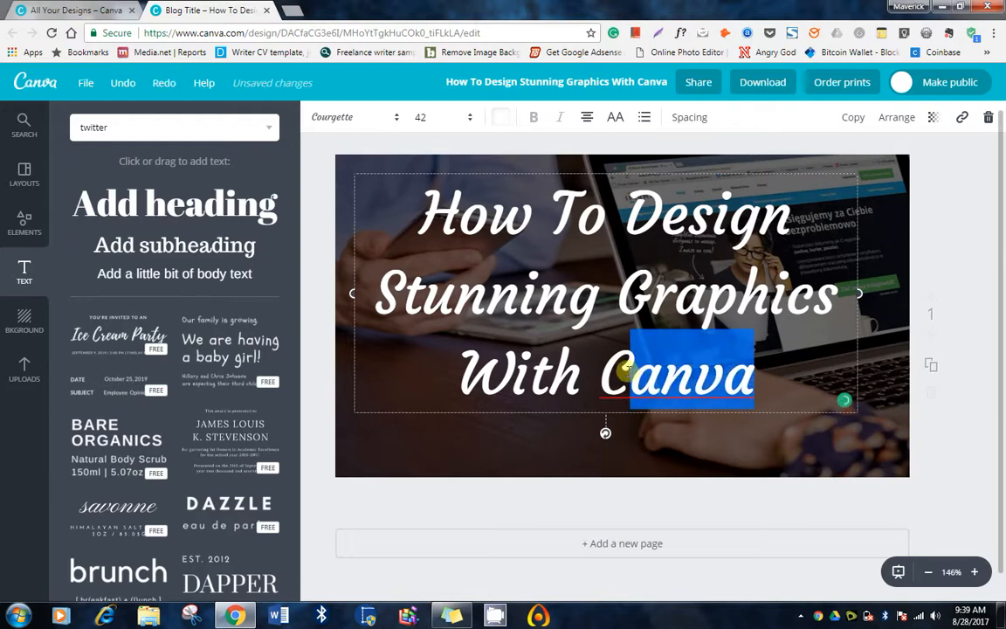
pyautogui.hotkey('shift', 'Left')
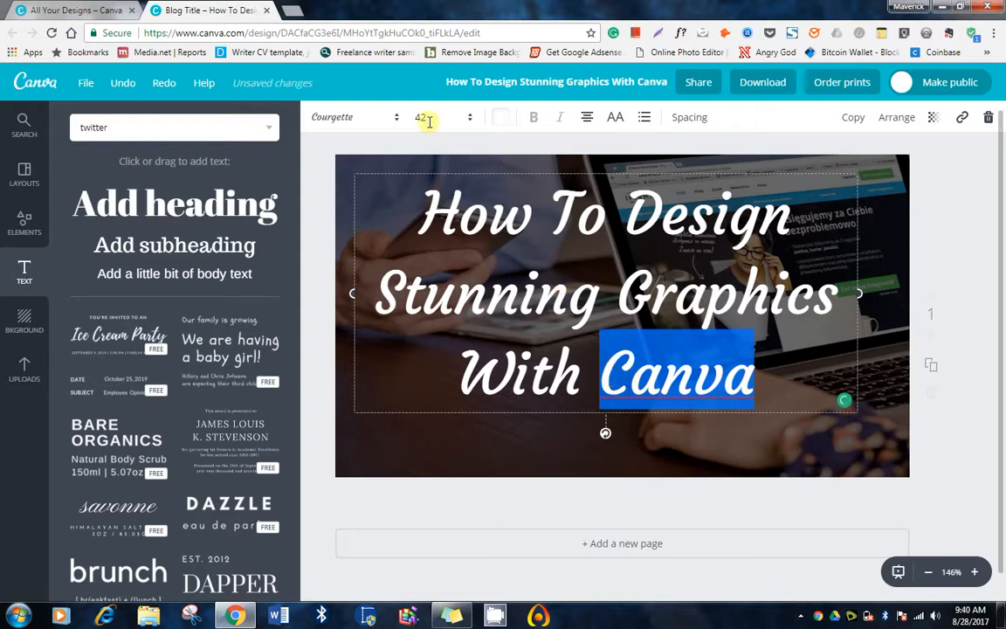
pyautogui.click(503, 117)
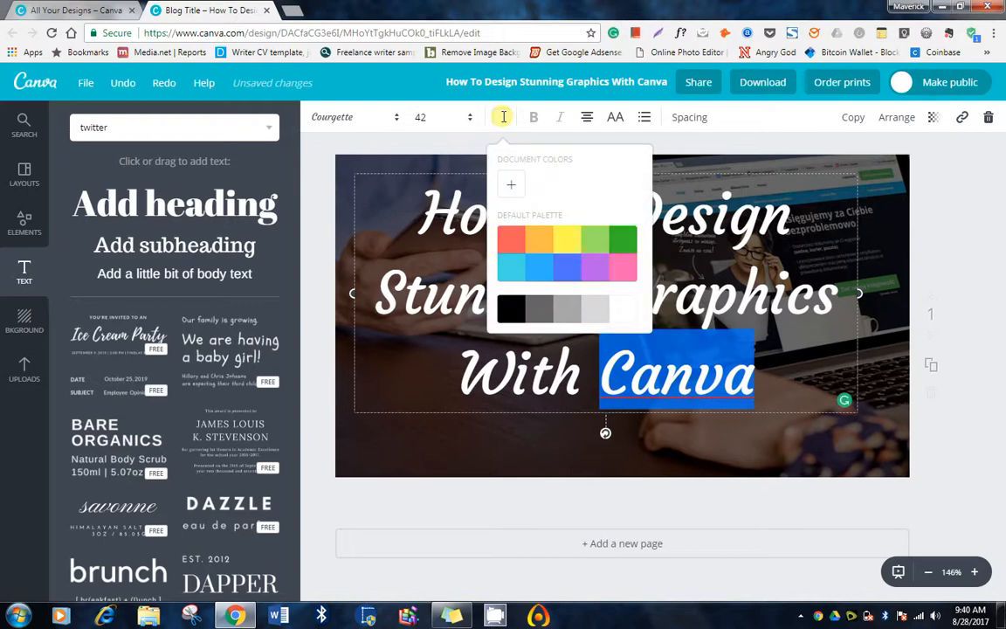
pyautogui.click(534, 261)
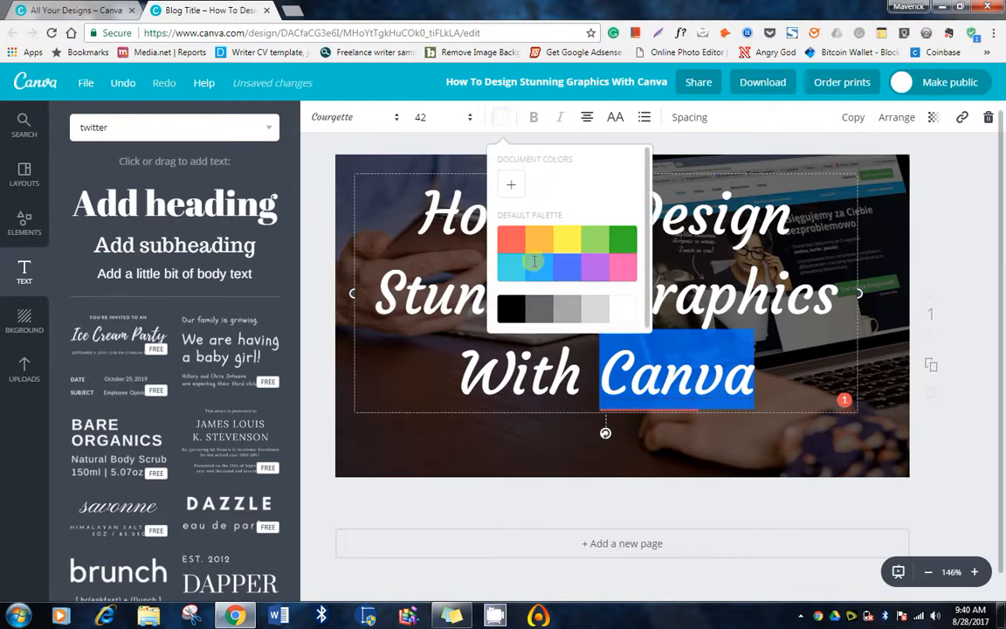
pyautogui.click(379, 514)
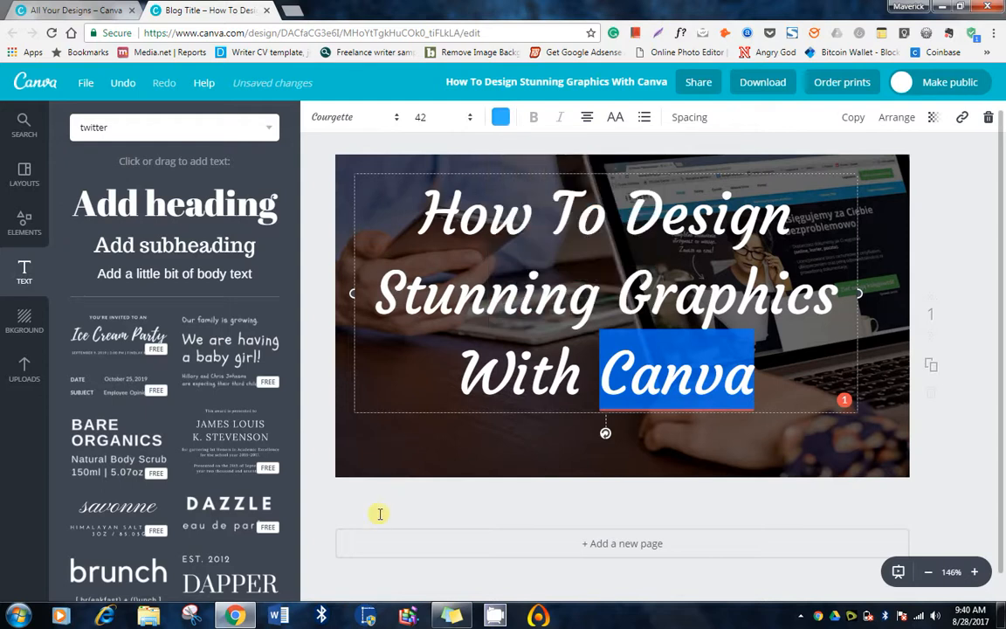
pyautogui.click(380, 514)
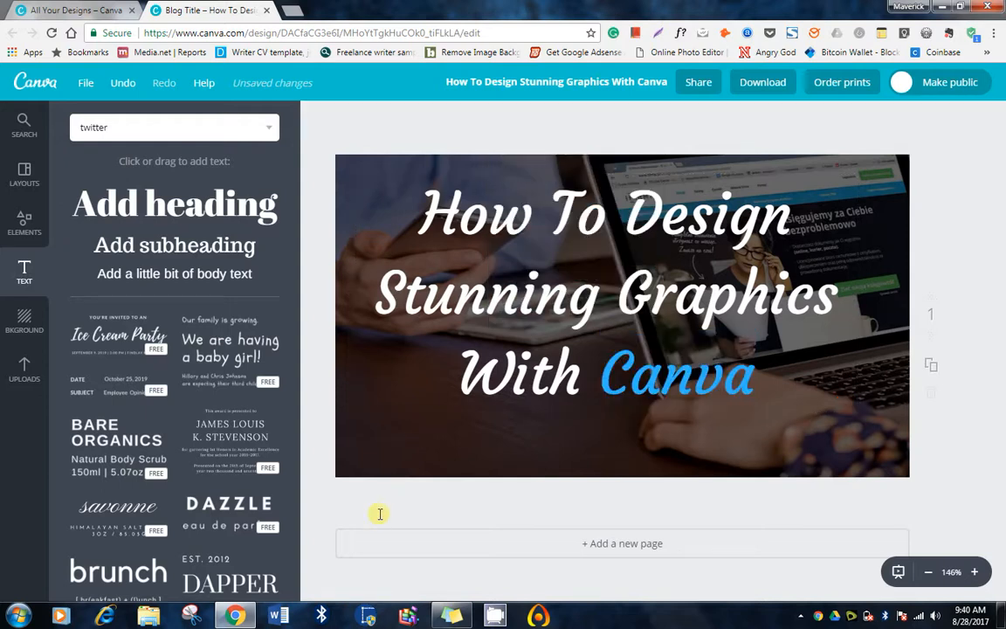
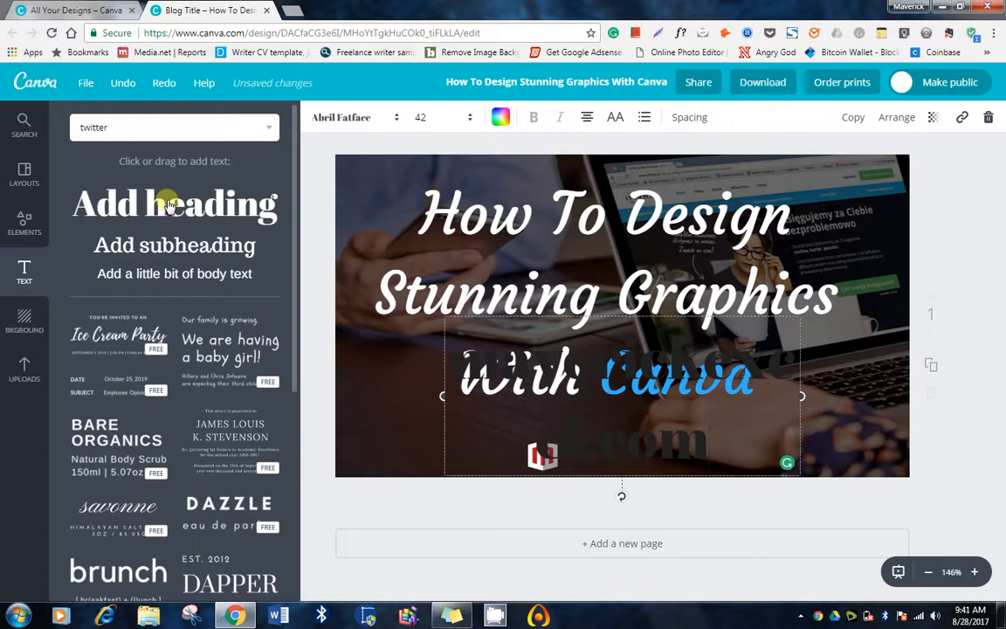
# Set the website address text to Aileron Regular at size 24 and move it below the heading beside the logo.
pyautogui.click(365, 124)
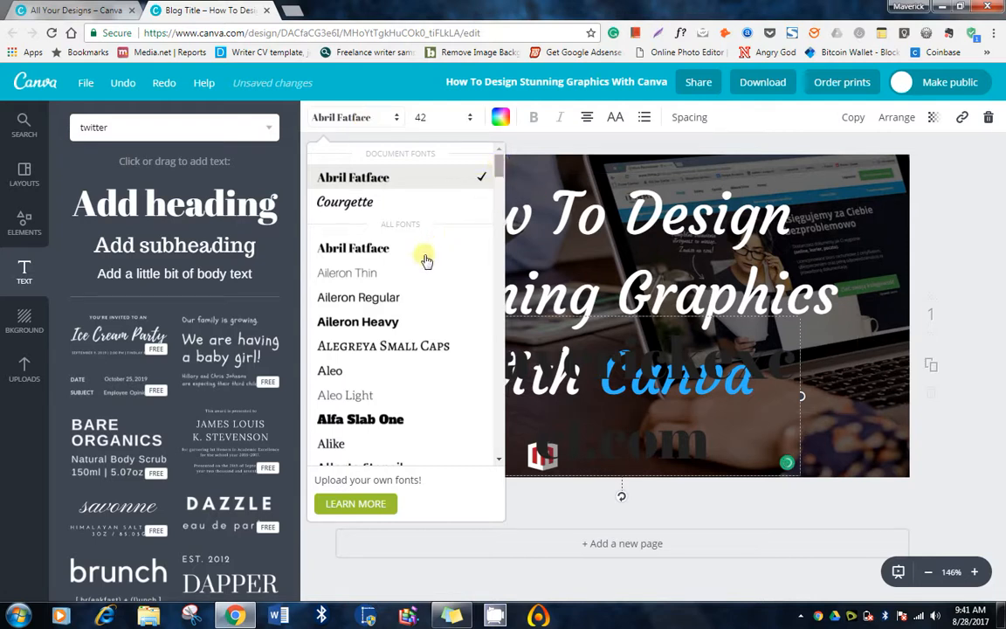
pyautogui.click(393, 301)
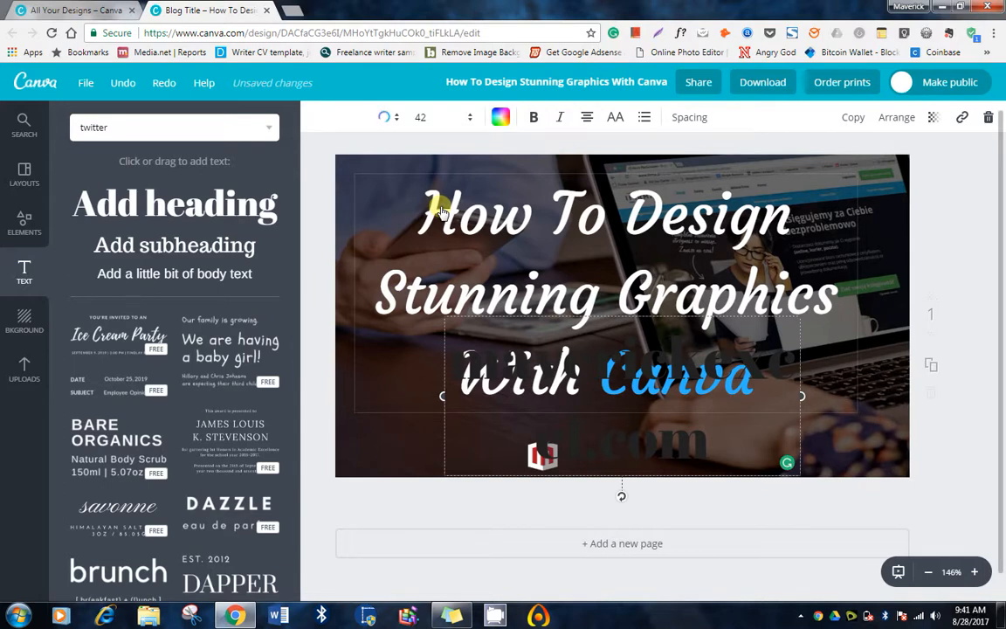
pyautogui.click(468, 122)
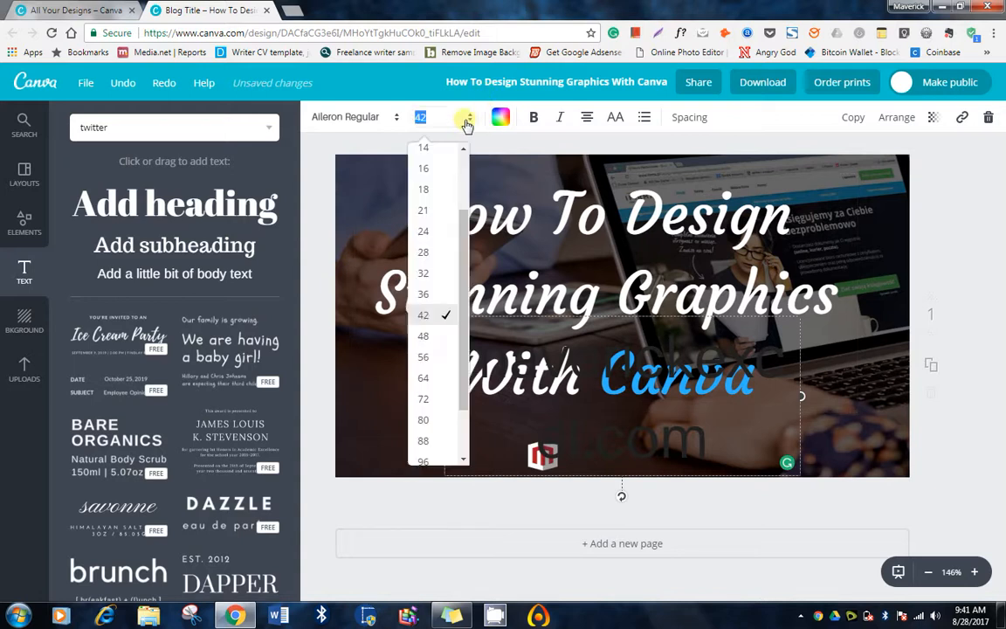
pyautogui.click(436, 236)
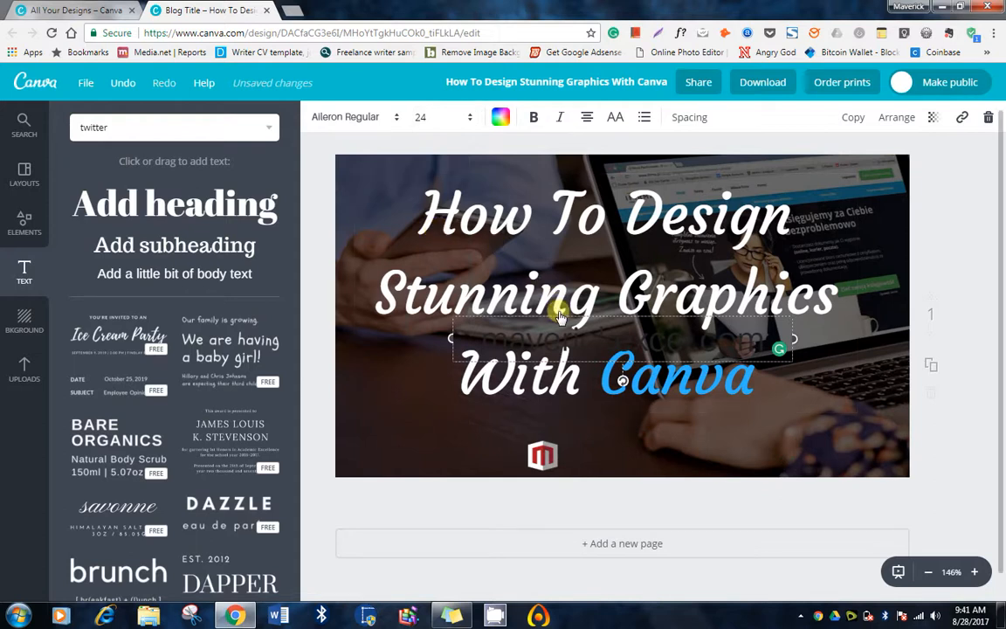
pyautogui.moveTo(561, 317); pyautogui.dragTo(642, 426)
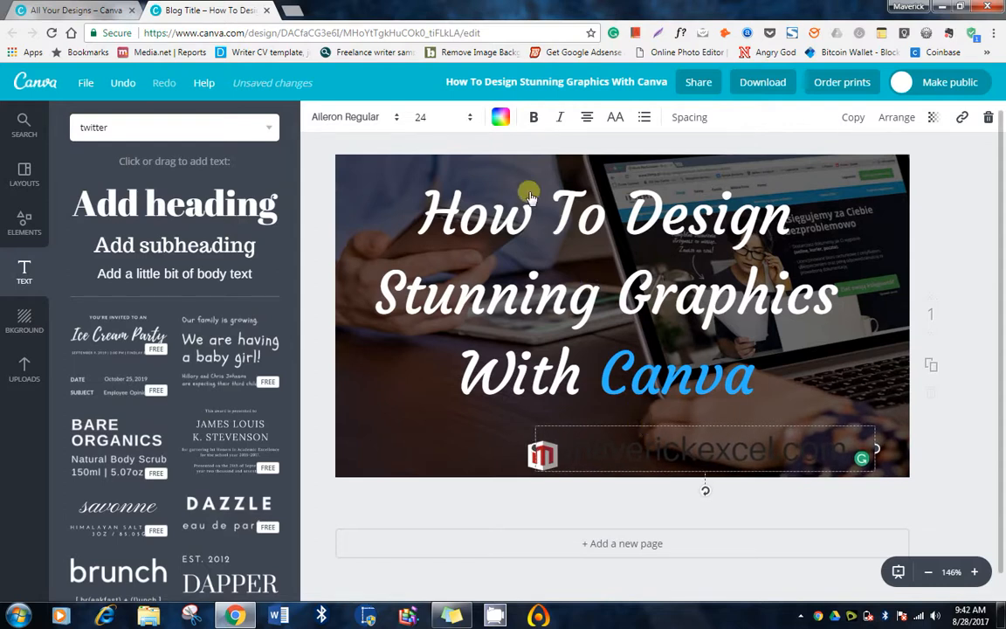
# Reduce the website address text to size 18 and narrow its text box from the side away from the logo.
pyautogui.click(448, 122)
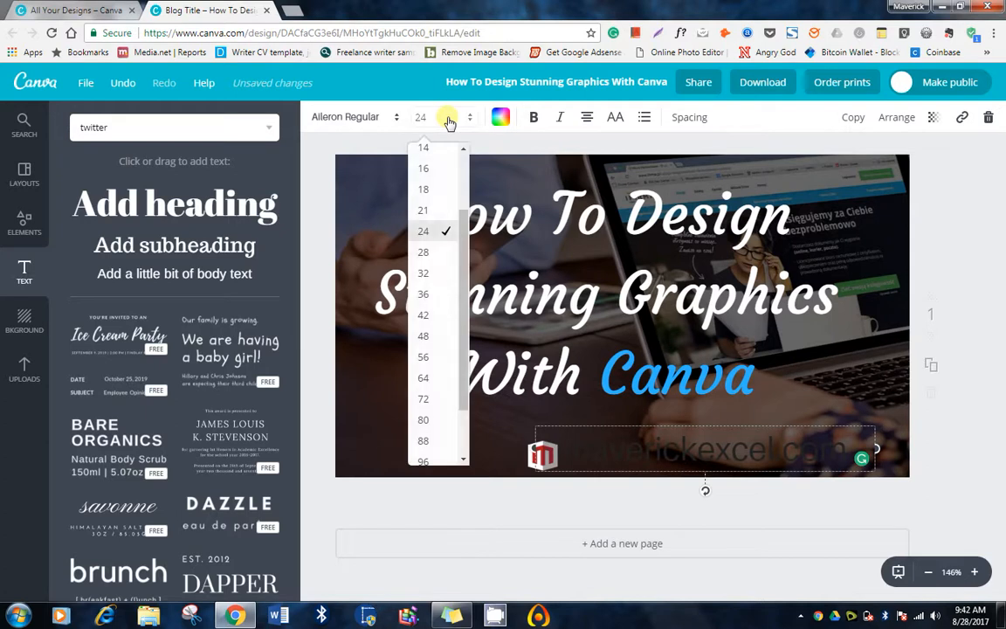
pyautogui.click(428, 190)
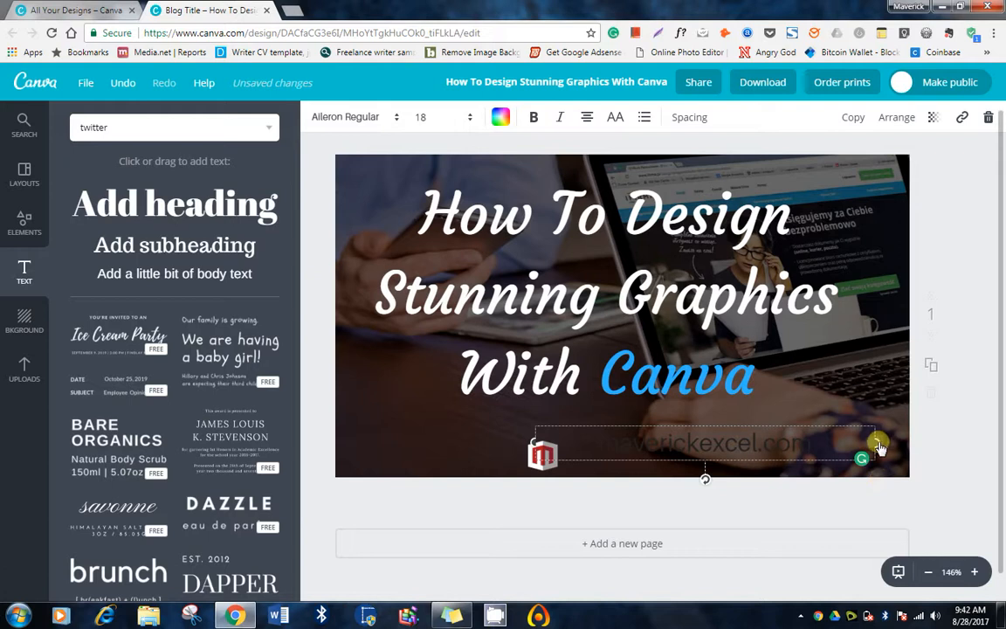
pyautogui.moveTo(878, 446); pyautogui.dragTo(809, 458)
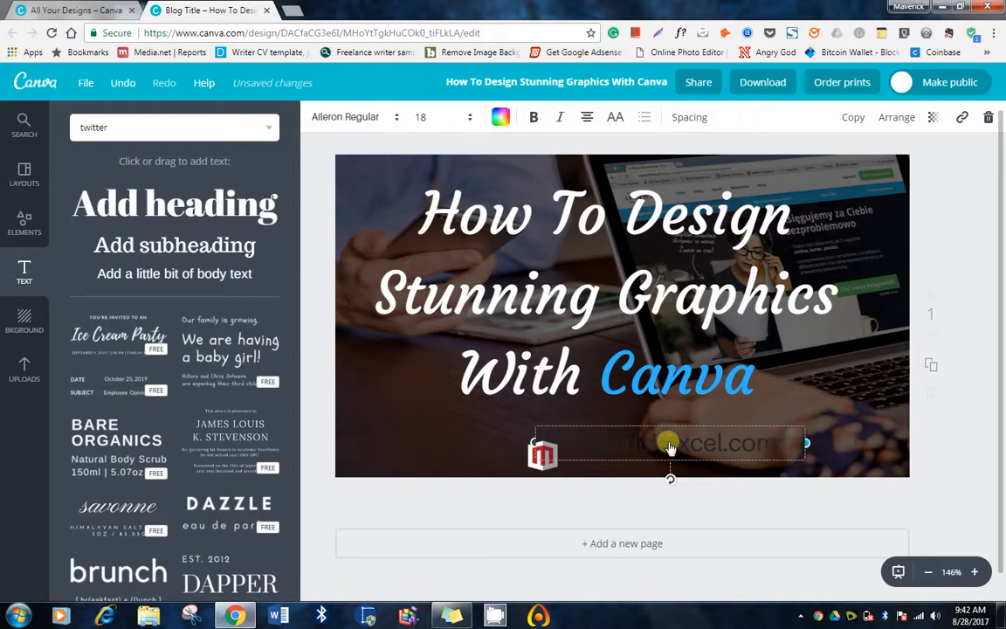
# Lower the website address text and nudge it slightly right and up to line it up with the logo.
pyautogui.moveTo(640, 429); pyautogui.dragTo(640, 436)
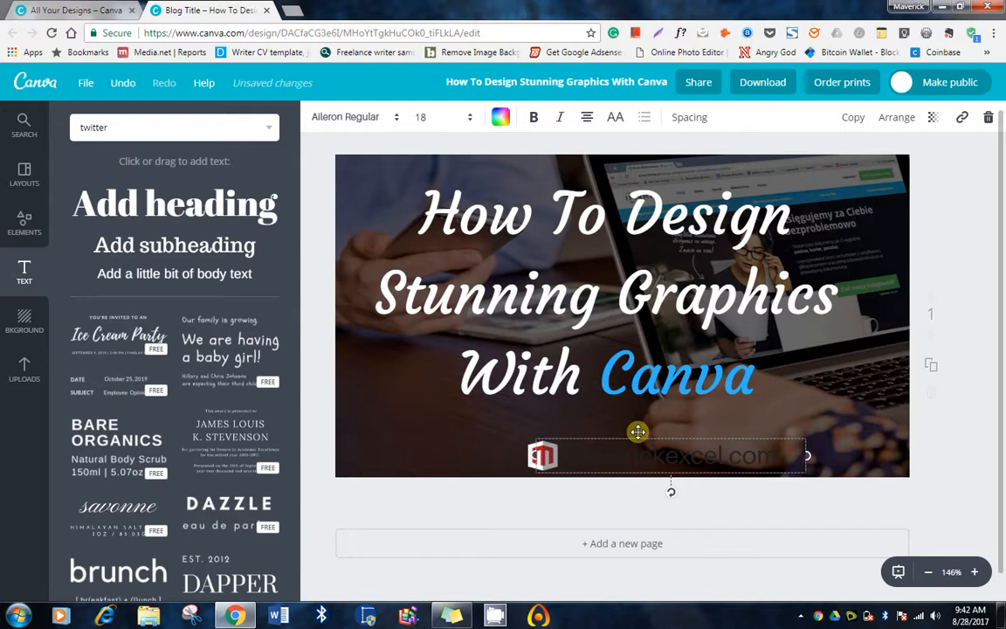
pyautogui.press('Right')
pyautogui.press('Right')
pyautogui.press('Up')
pyautogui.press('Up')
pyautogui.press('Up')
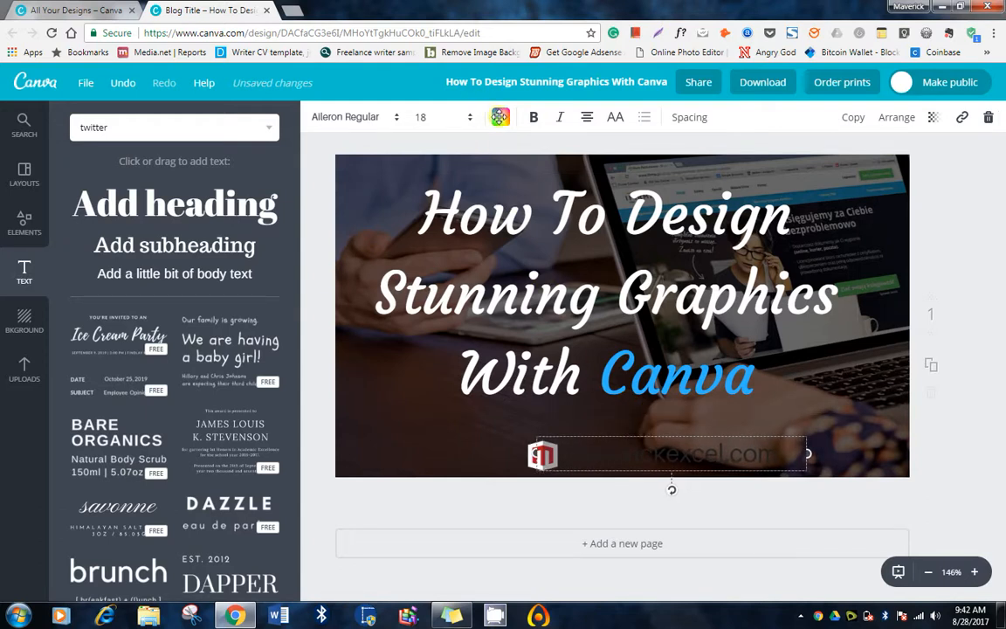
# Change the website address text's color to white from the default palette and deselect it.
pyautogui.click(499, 116)
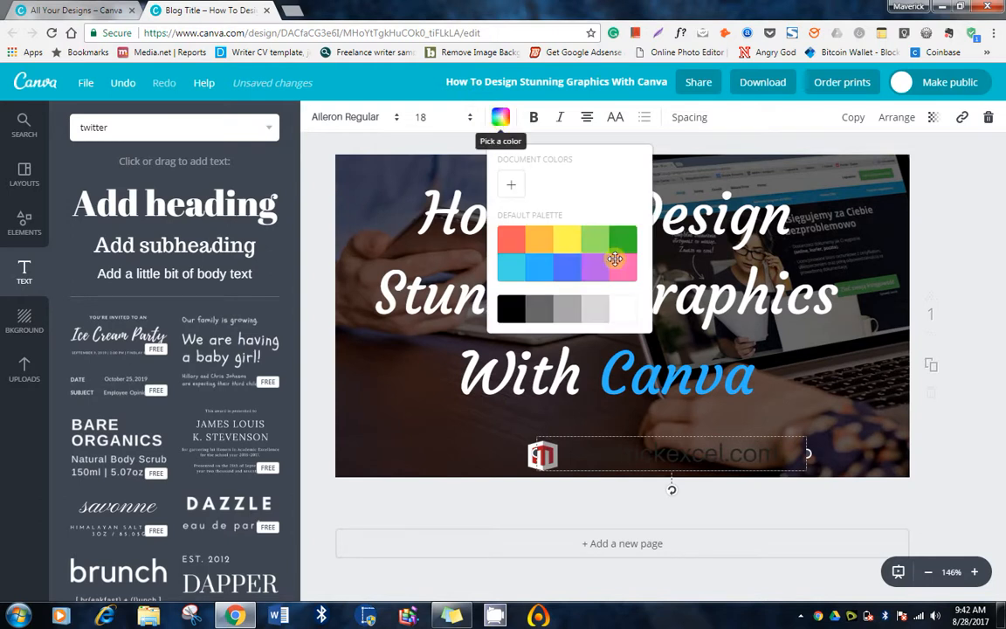
pyautogui.click(625, 308)
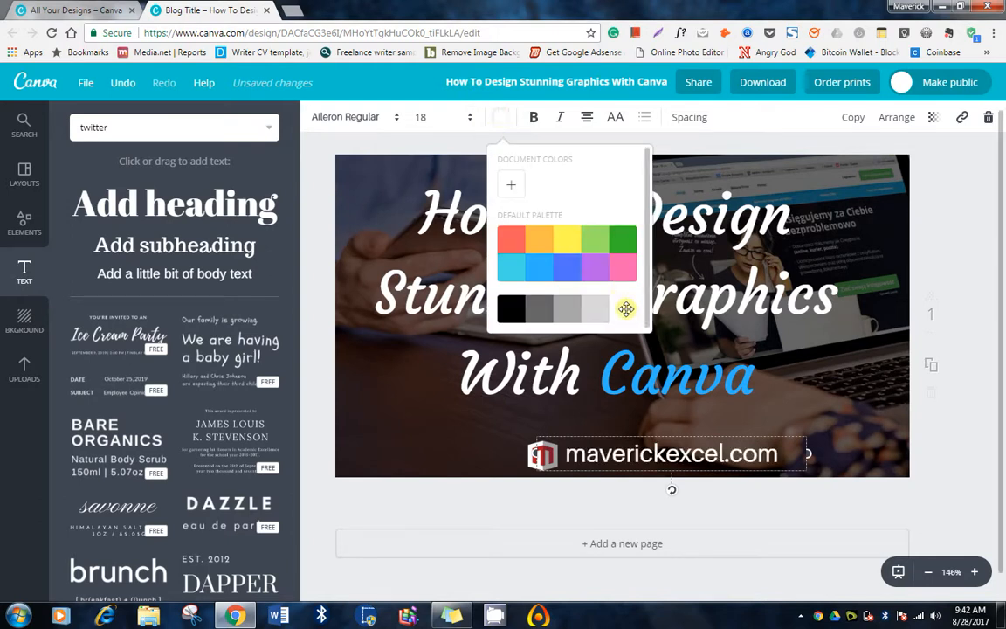
pyautogui.click(507, 514)
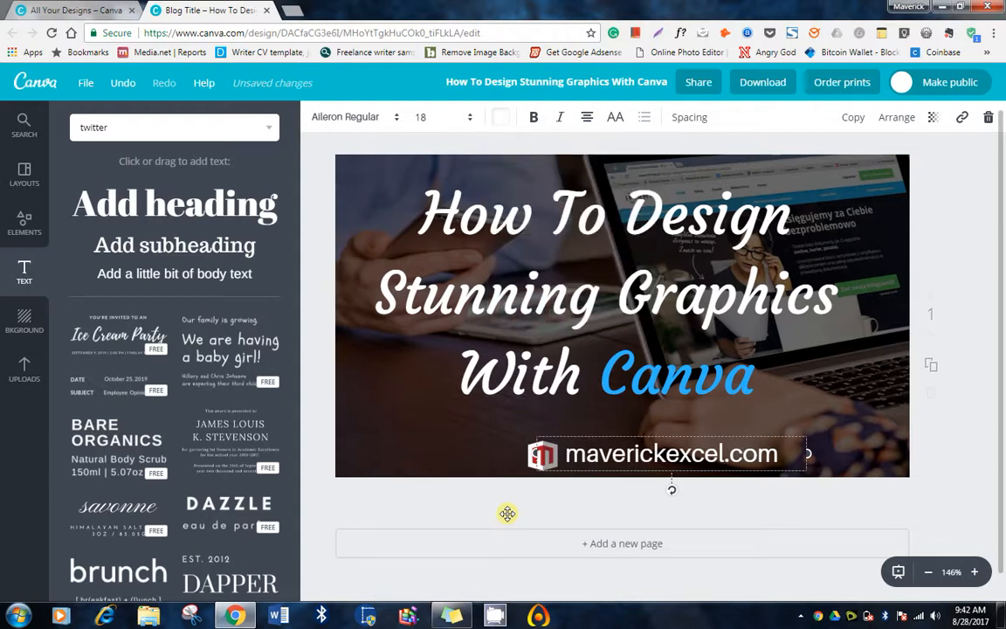
pyautogui.click(507, 513)
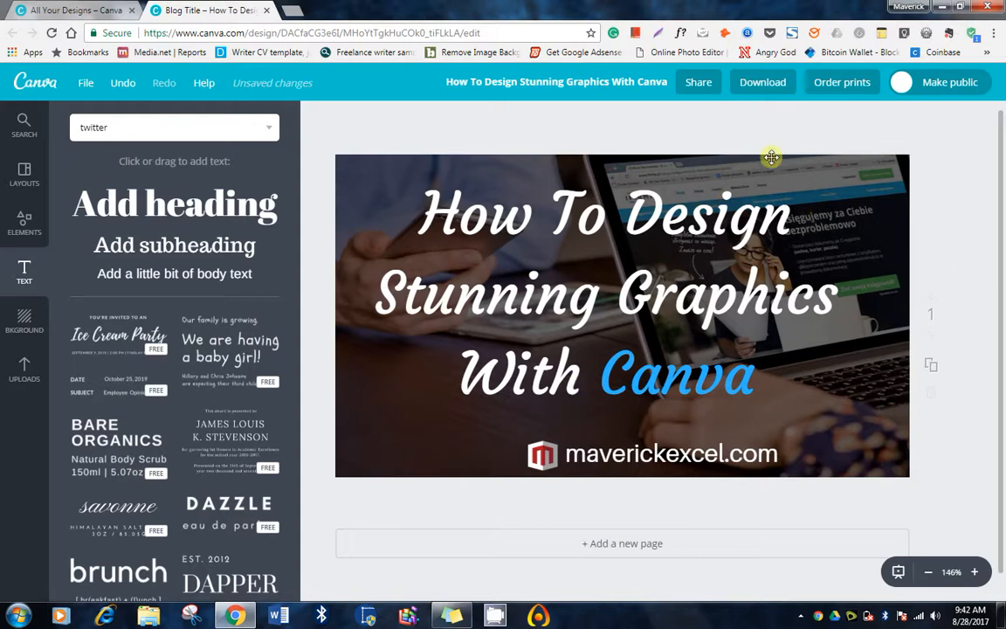
# Duplicate the heading text box and undo the duplication.
pyautogui.click(651, 305)
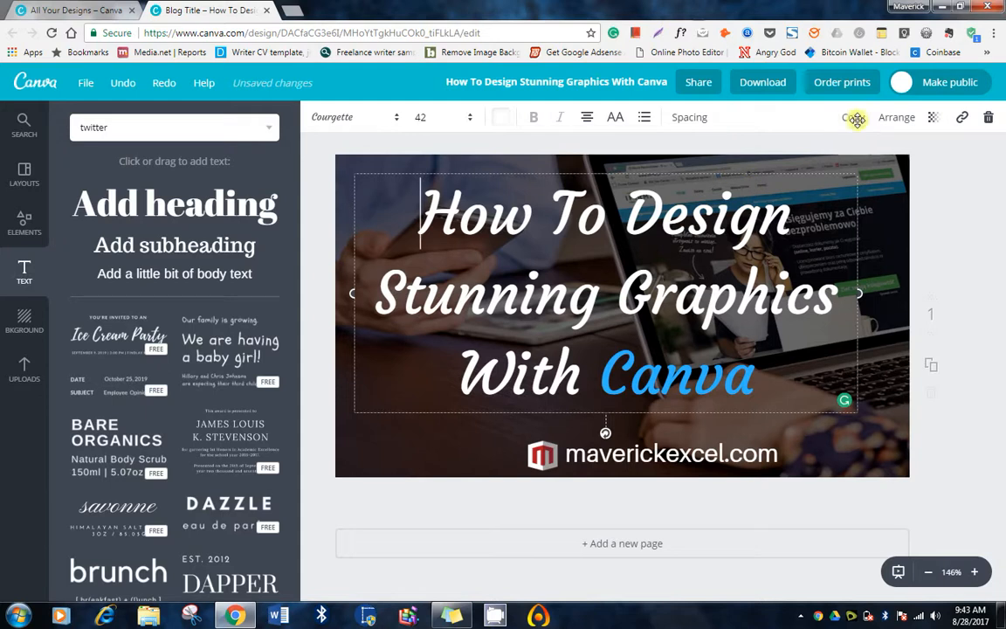
pyautogui.click(856, 121)
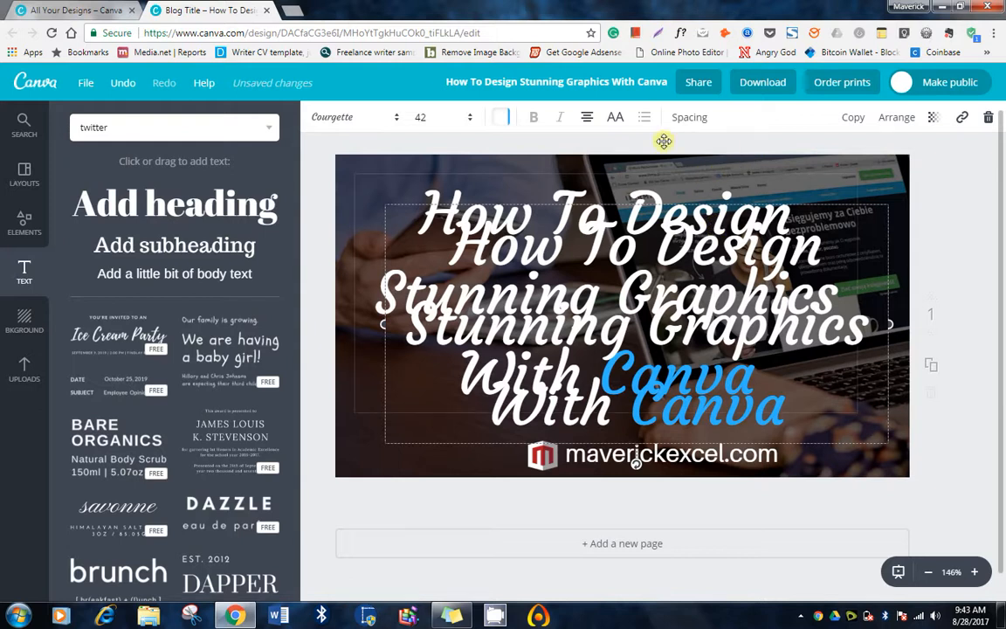
pyautogui.click(126, 83)
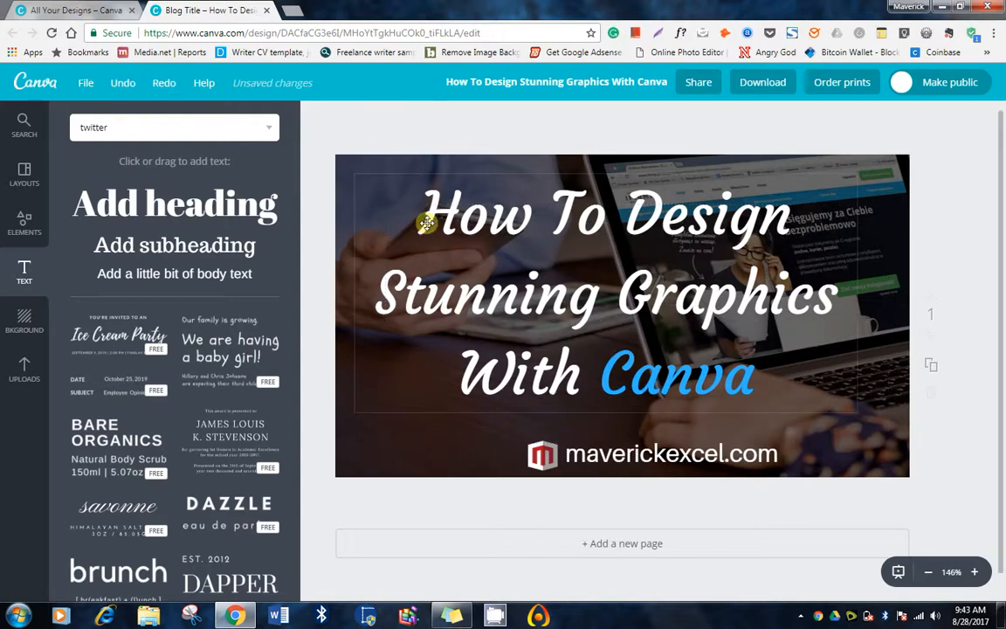
# Bring the heading text box forward in the layer order.
pyautogui.click(426, 224)
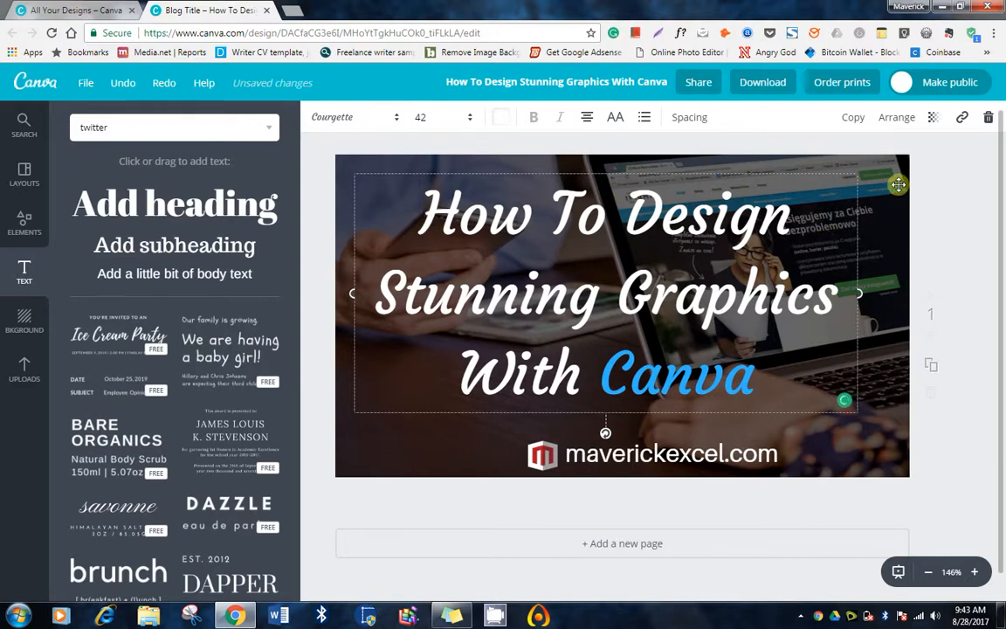
pyautogui.click(901, 117)
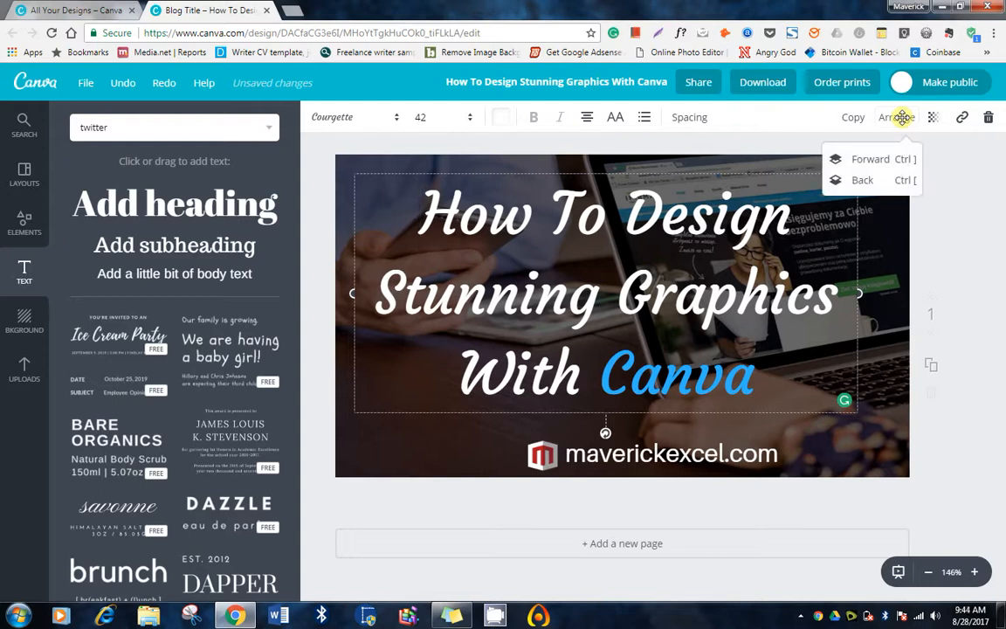
pyautogui.click(879, 158)
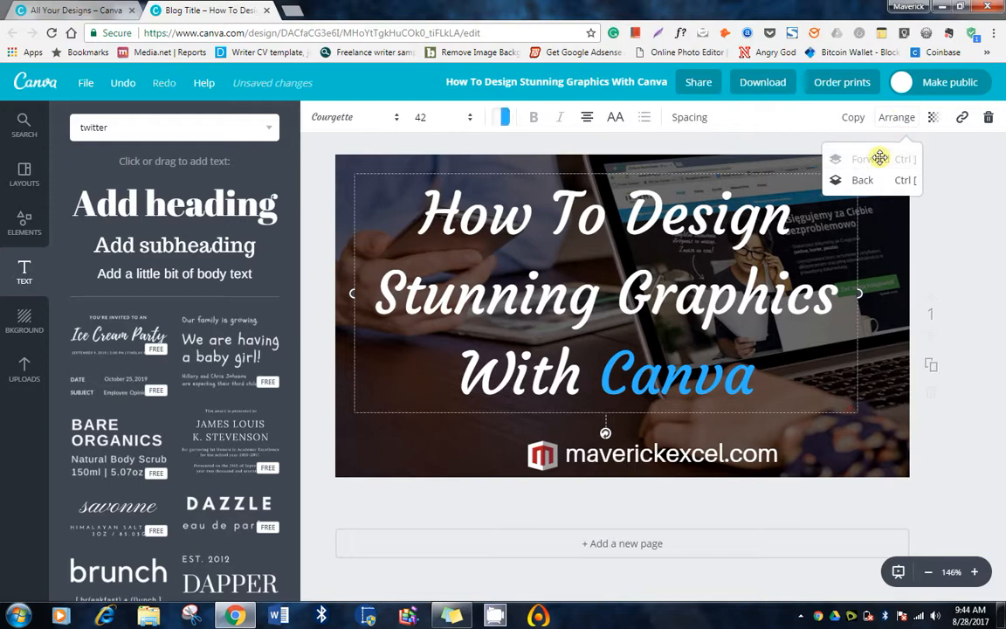
pyautogui.click(948, 220)
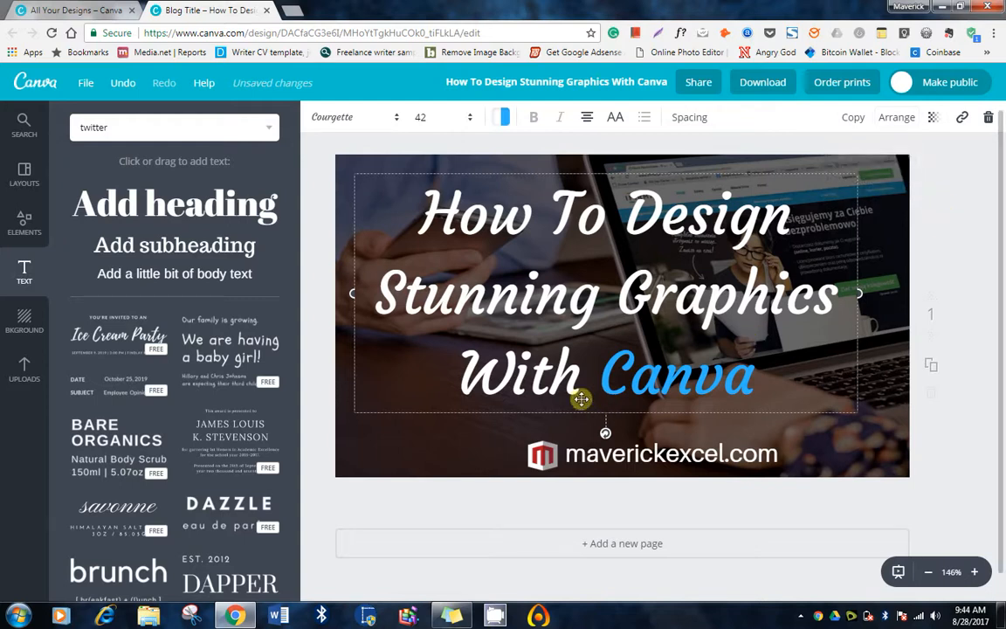
# Send the logo back one layer, bring it forward again, and deselect it.
pyautogui.doubleClick(554, 455)
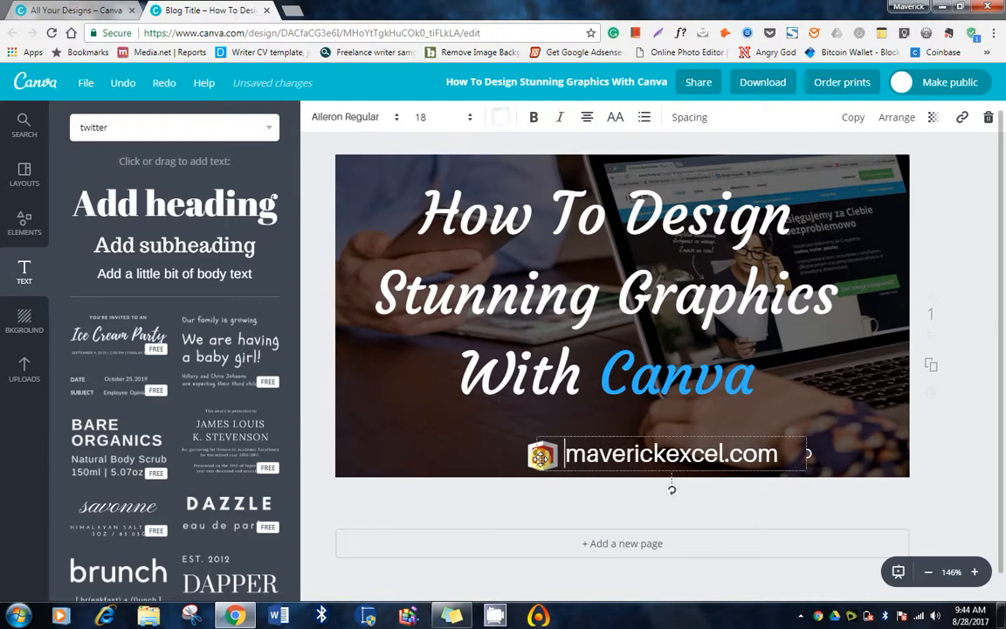
pyautogui.click(488, 505)
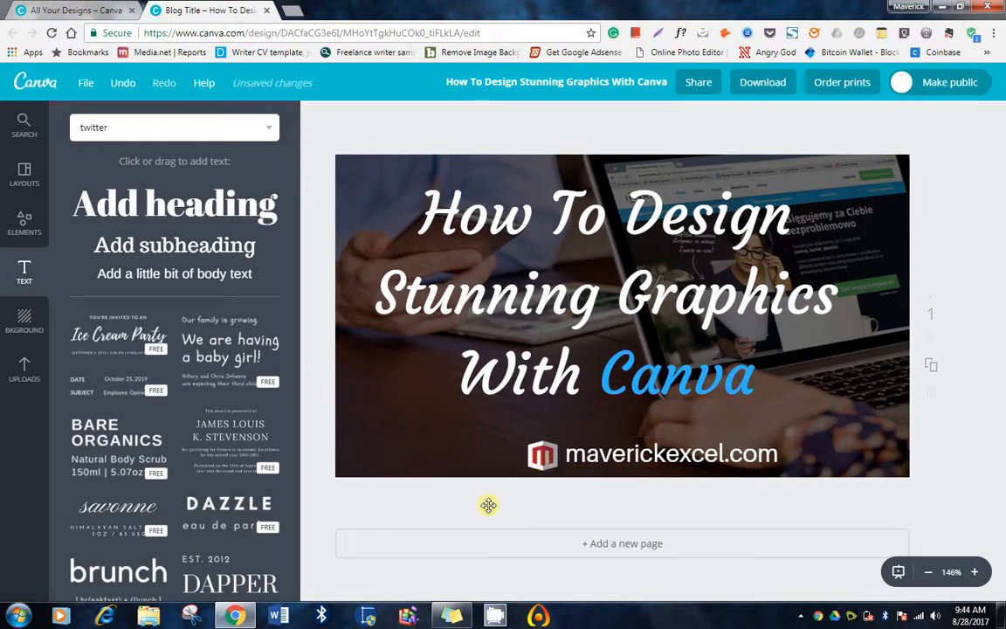
pyautogui.click(529, 452)
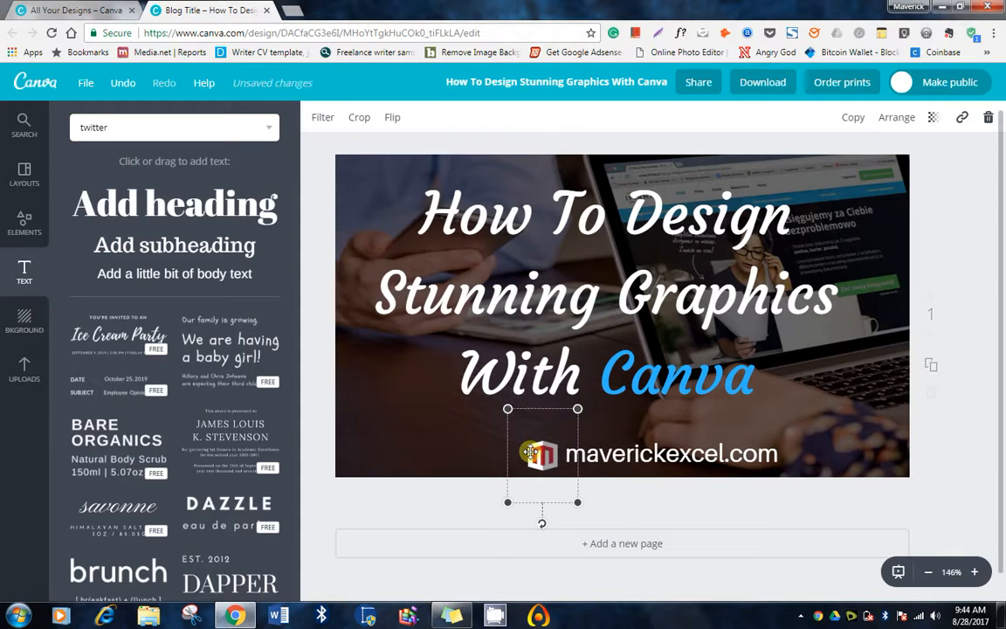
pyautogui.click(908, 117)
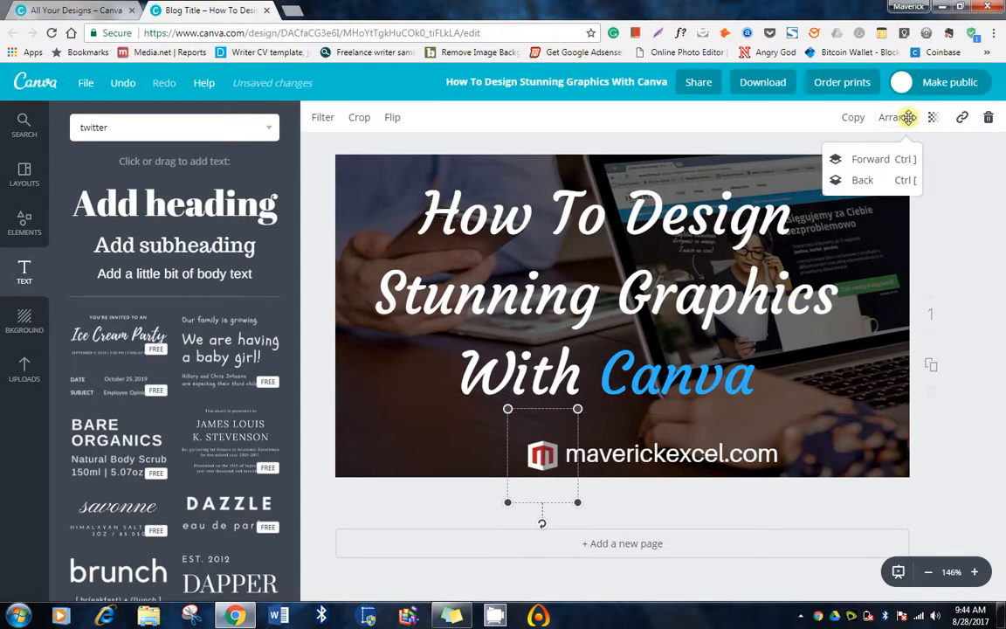
pyautogui.click(867, 178)
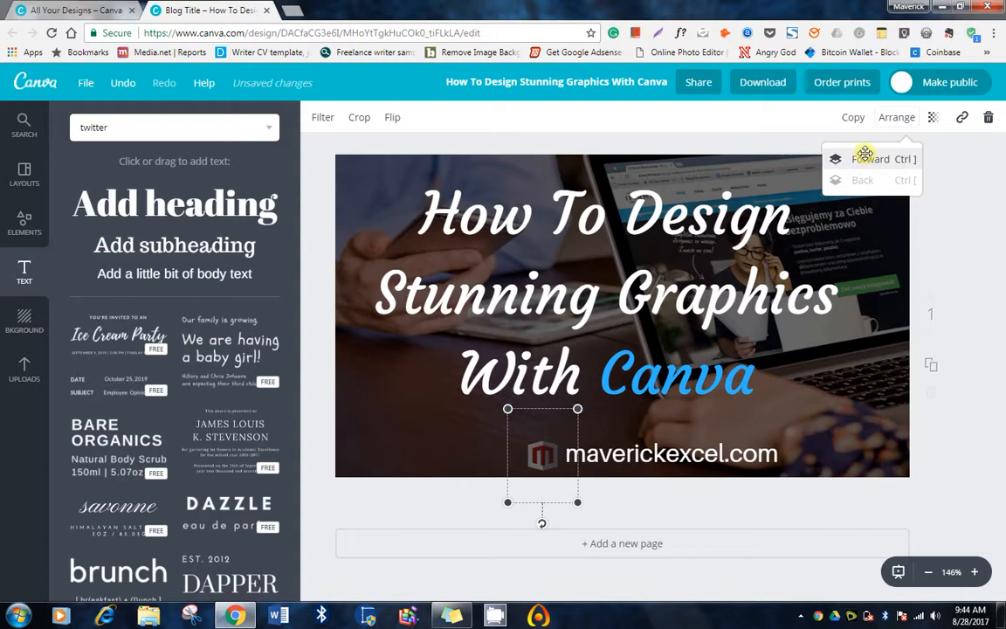
pyautogui.click(864, 153)
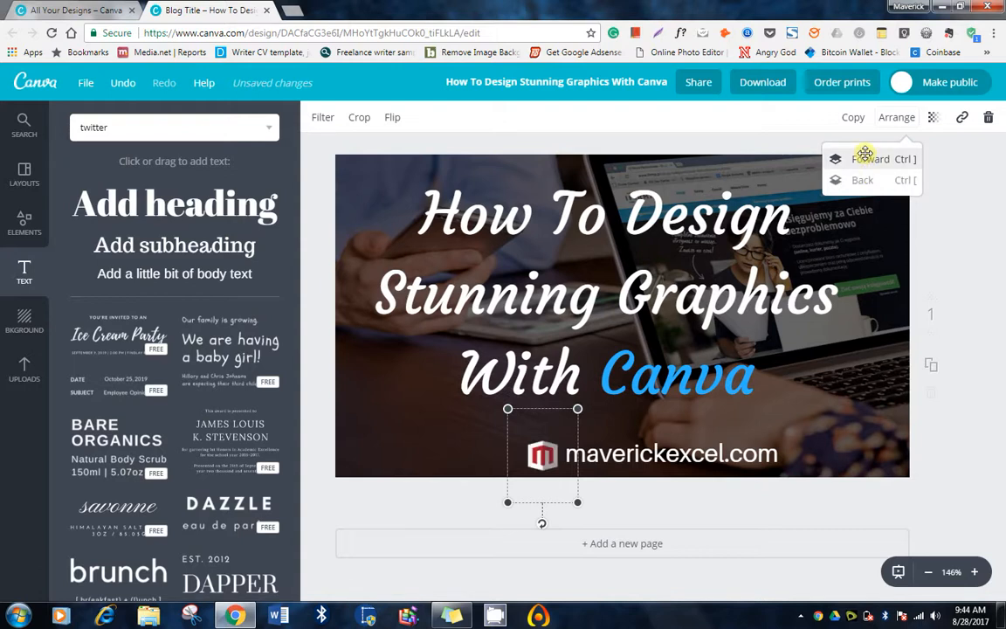
pyautogui.click(951, 268)
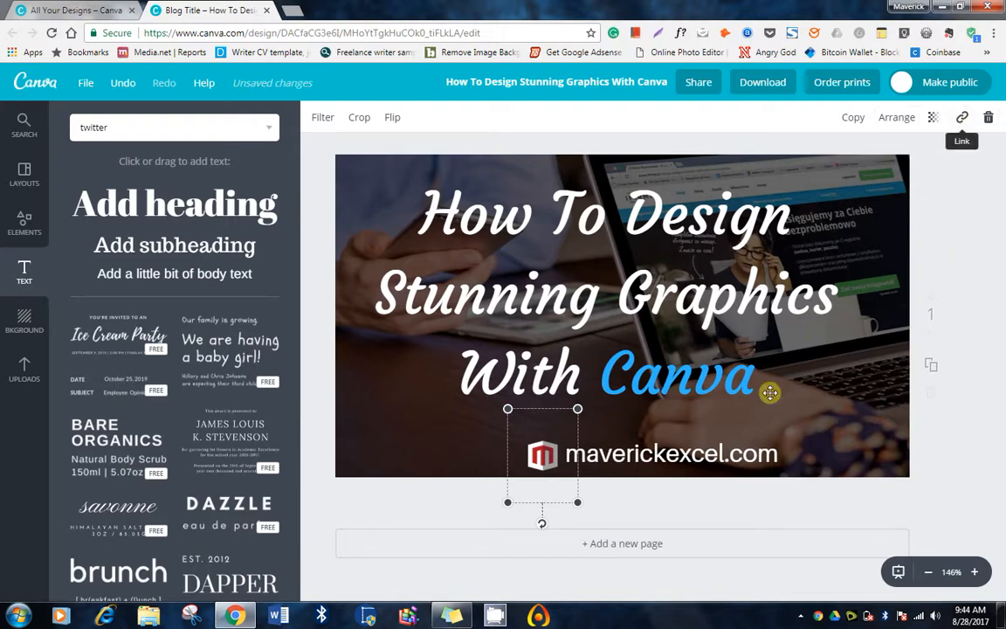
pyautogui.press('Escape')
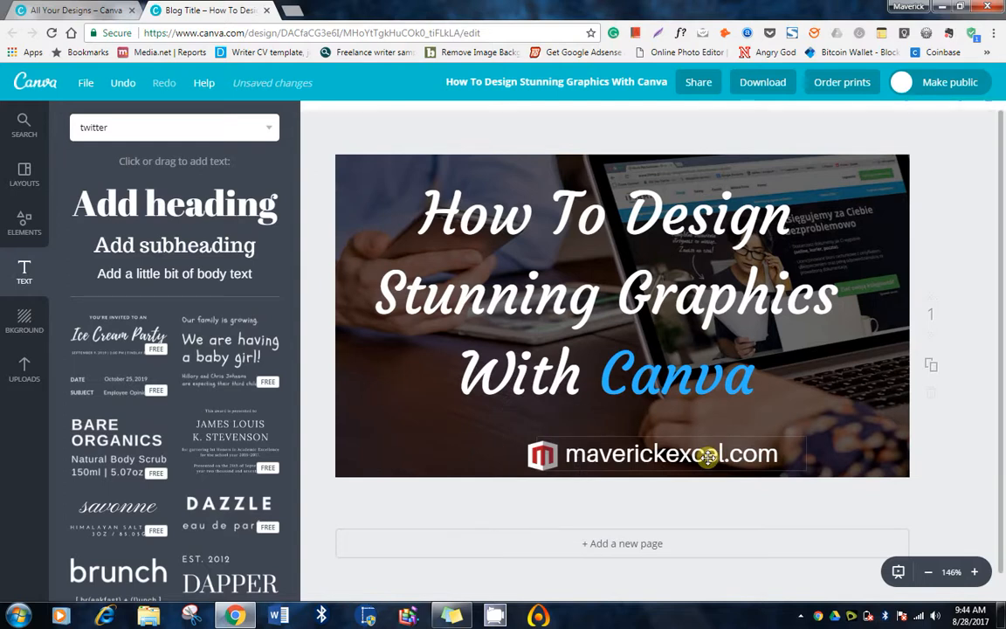
pyautogui.click(707, 458)
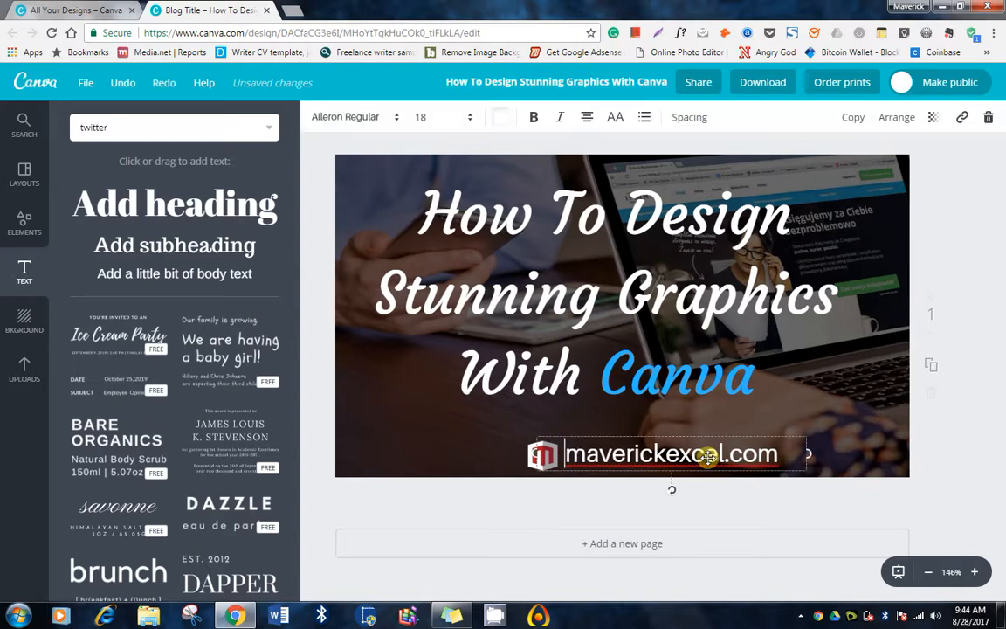
pyautogui.click(962, 117)
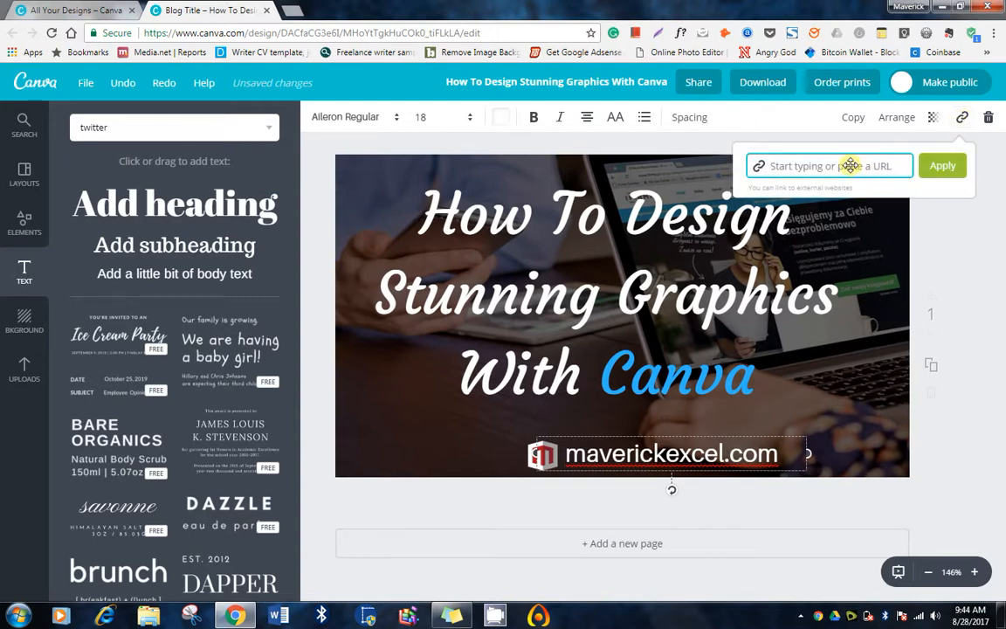
pyautogui.write('htt')
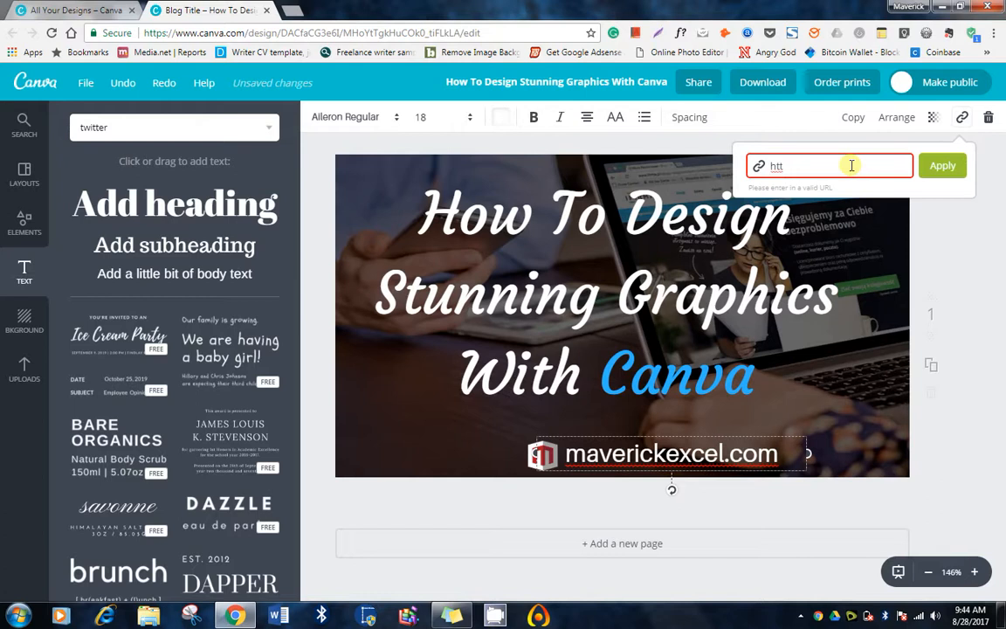
pyautogui.write('p://m')
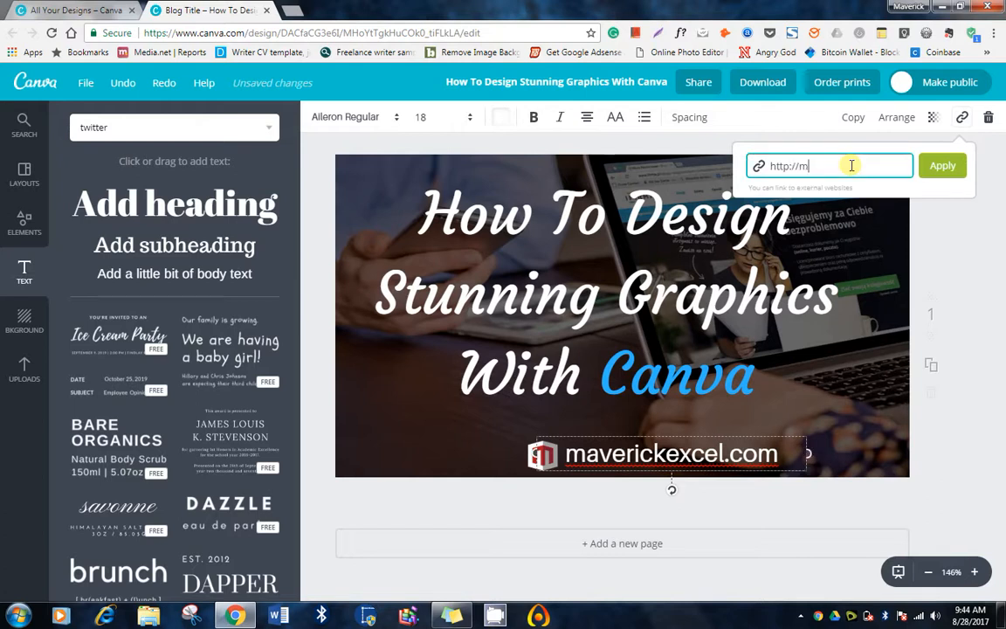
pyautogui.write('averickexcel.co')
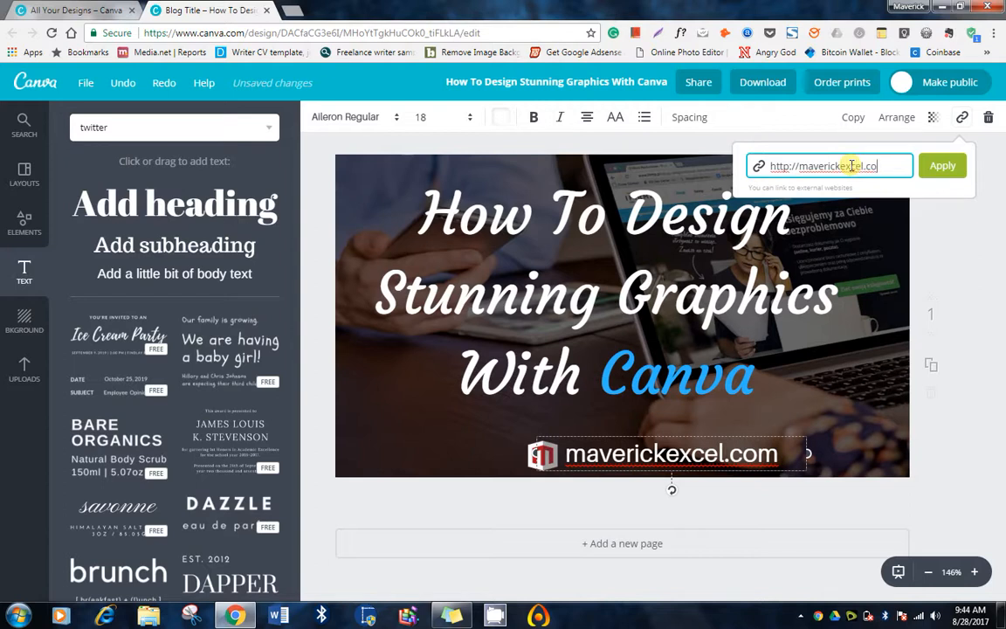
pyautogui.write('m')
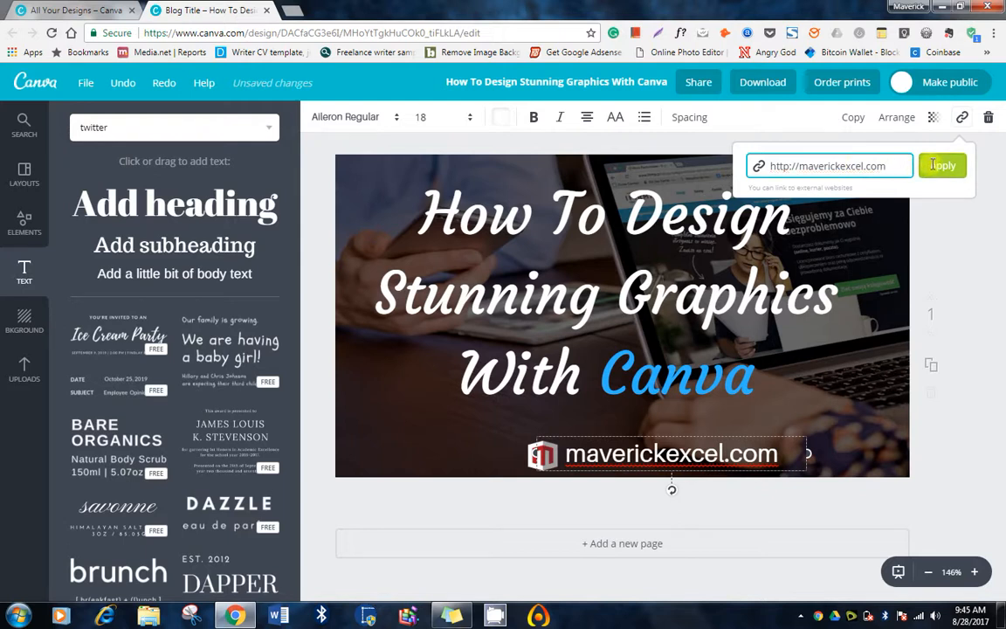
pyautogui.click(932, 165)
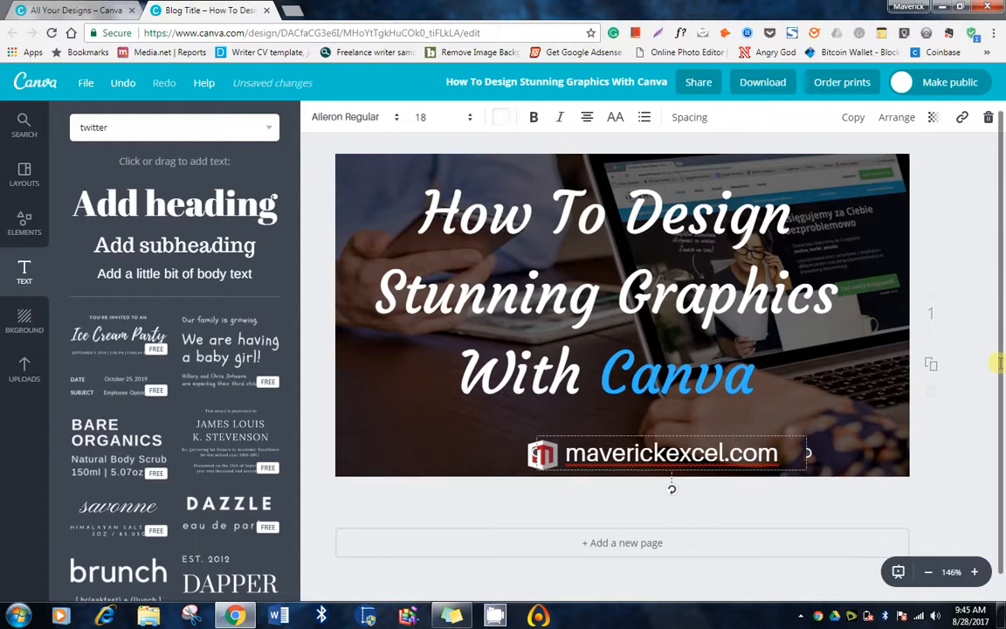
pyautogui.scroll(-1, 997, 363)
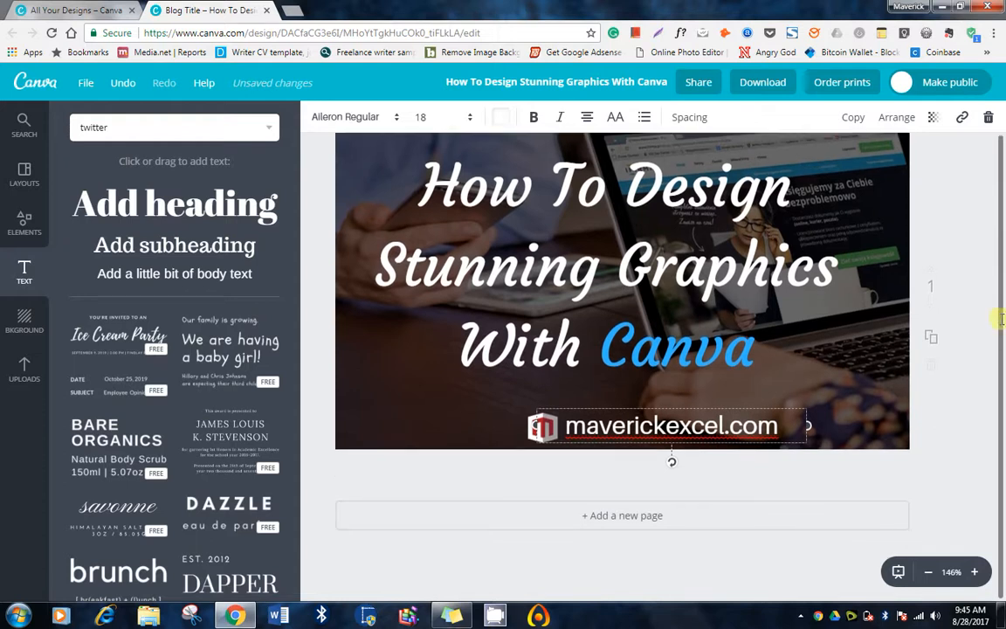
pyautogui.scroll(1, 997, 297)
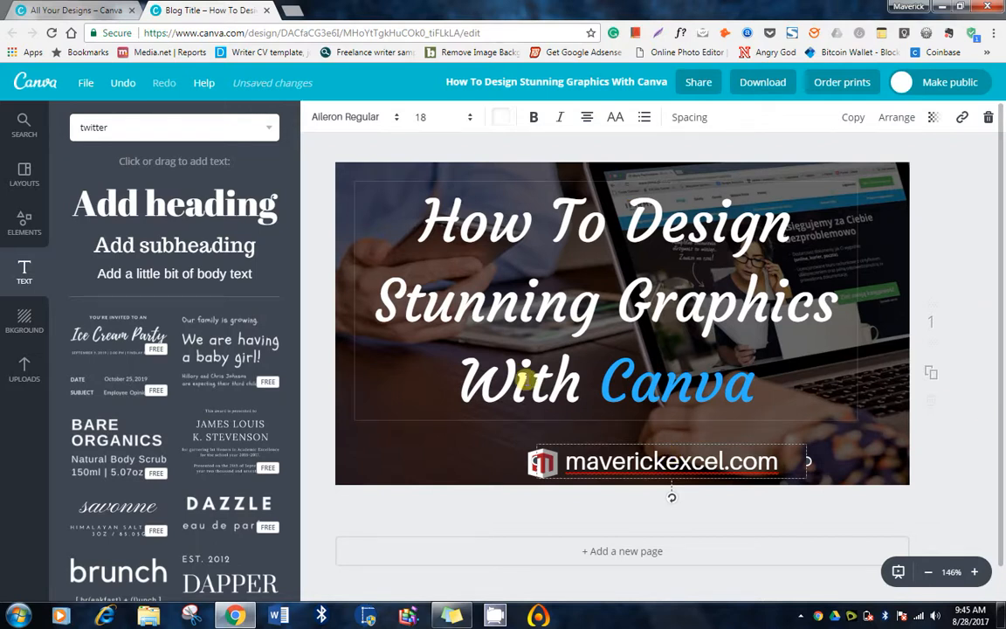
pyautogui.click(932, 226)
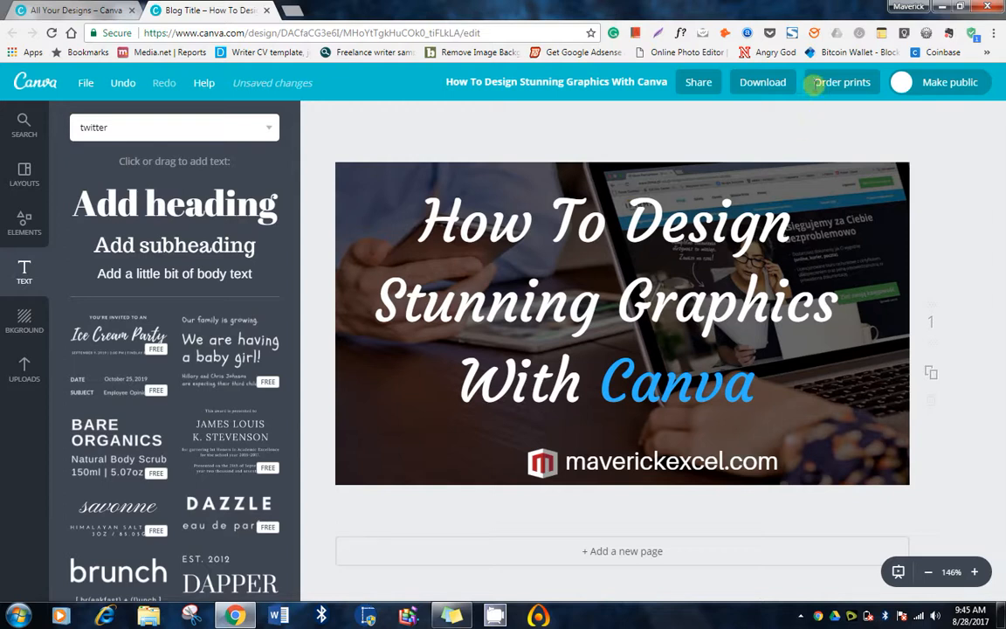
# Download the design using the recommended PNG file type.
pyautogui.click(763, 85)
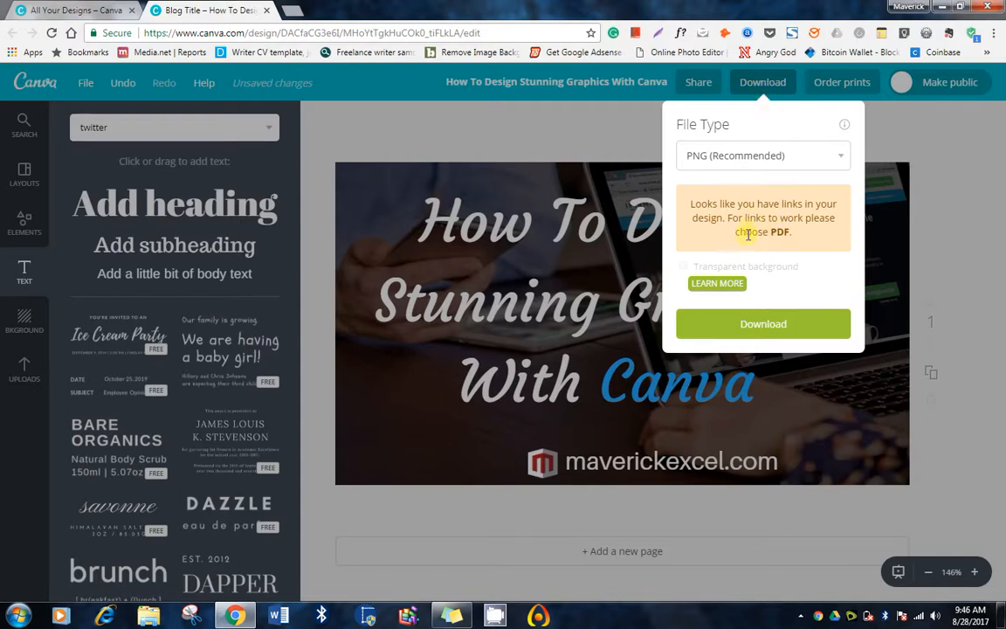
pyautogui.click(946, 183)
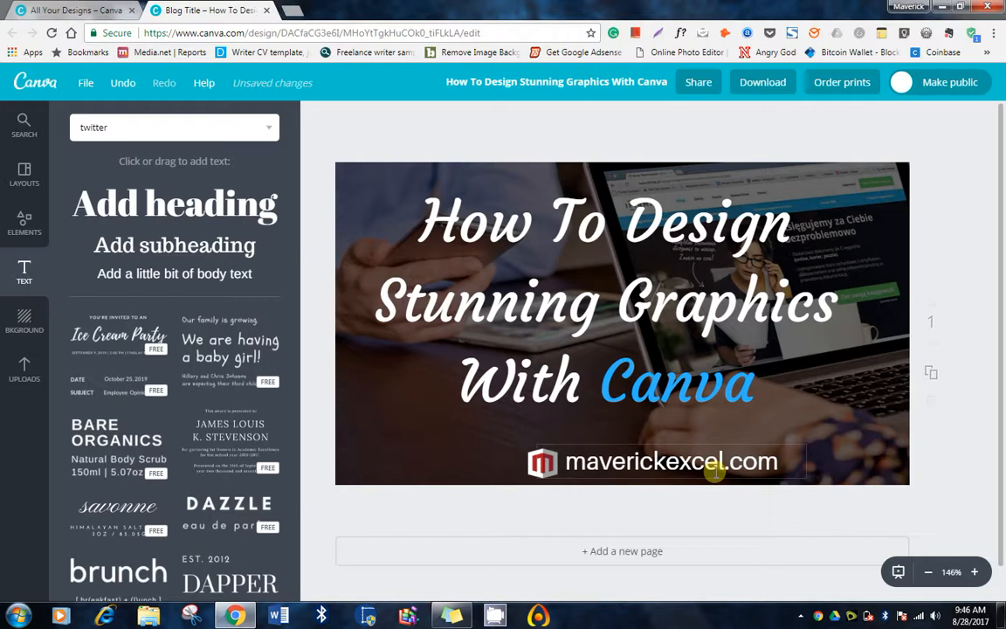
pyautogui.click(714, 471)
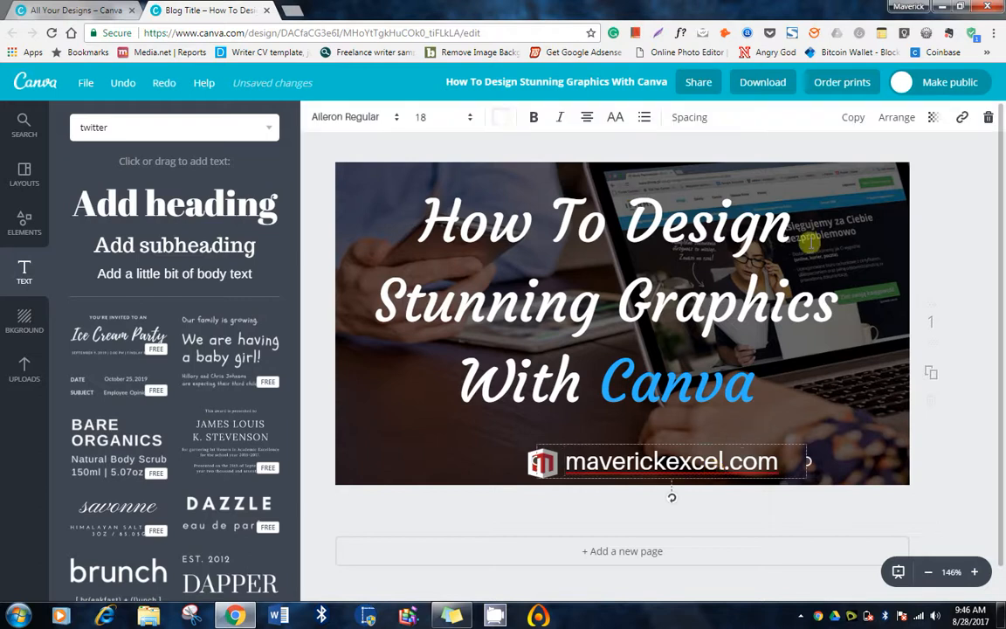
pyautogui.click(774, 81)
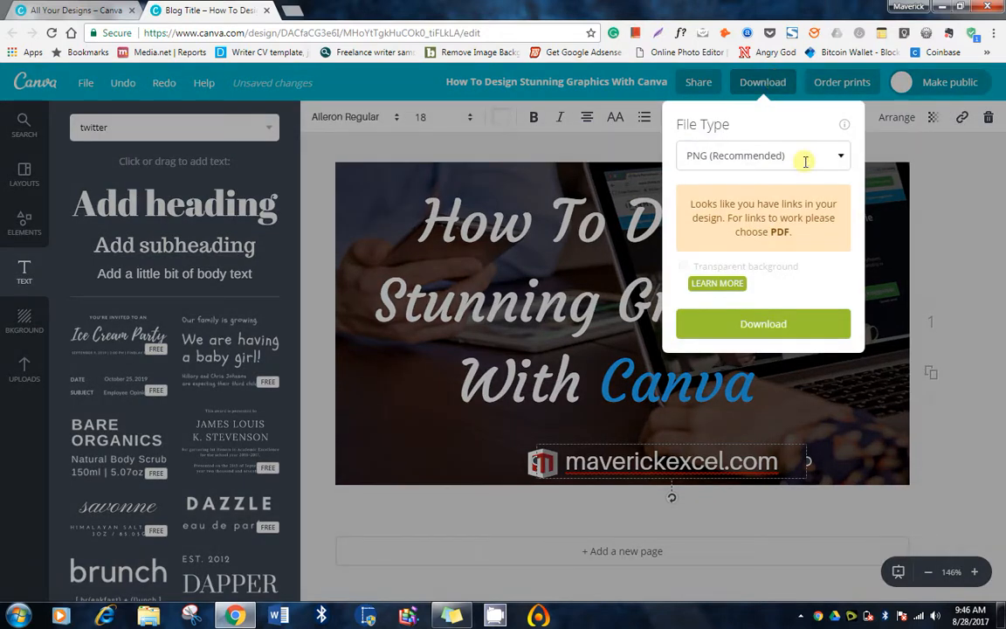
pyautogui.click(757, 325)
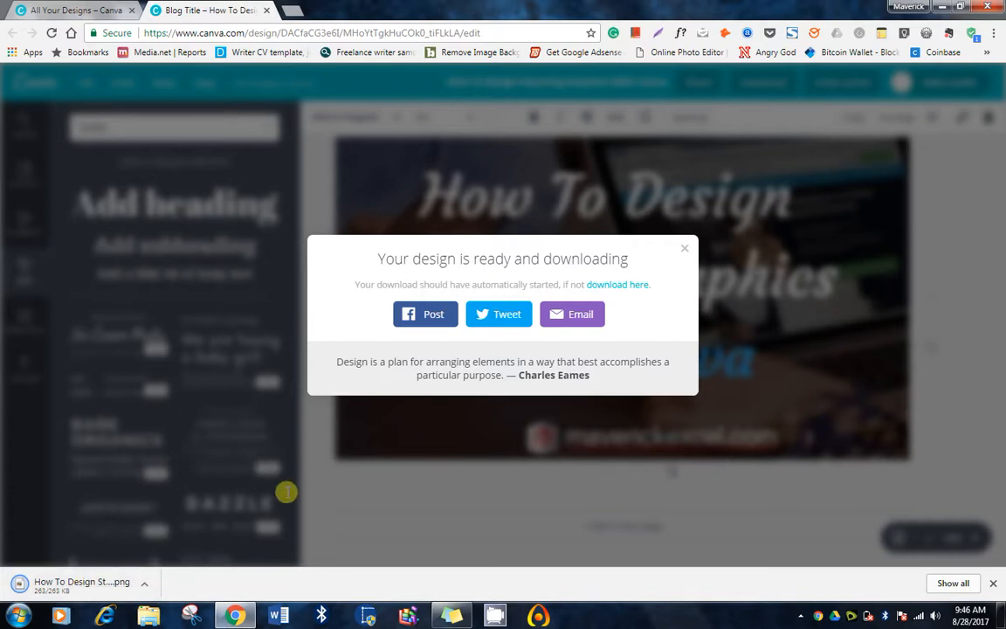
# Open the downloaded PNG in the image viewer without updating the viewer, check the graphic, and close the viewer and the download dialog.
pyautogui.click(109, 585)
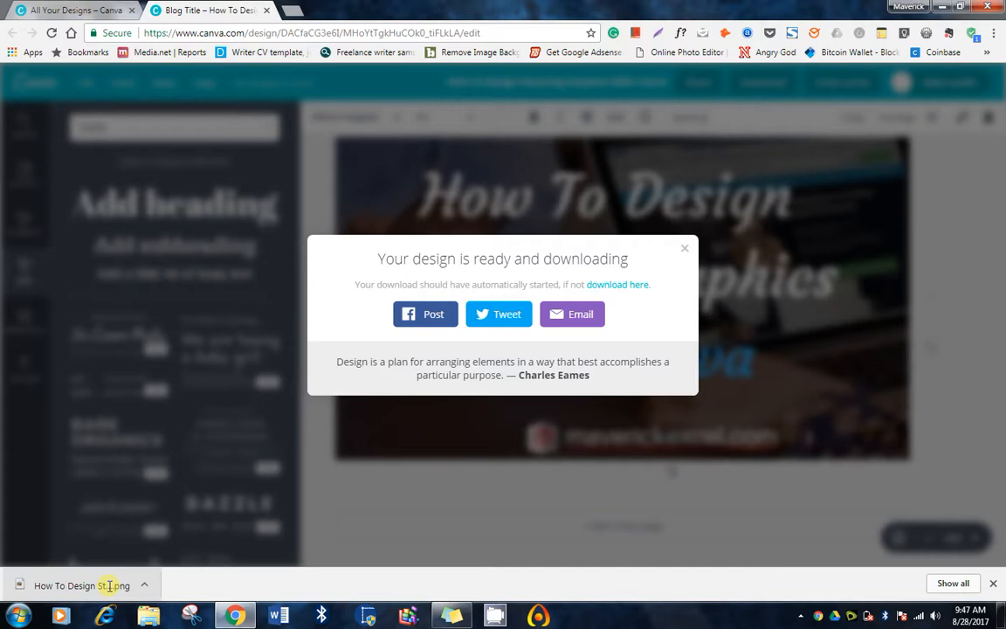
pyautogui.click(111, 584)
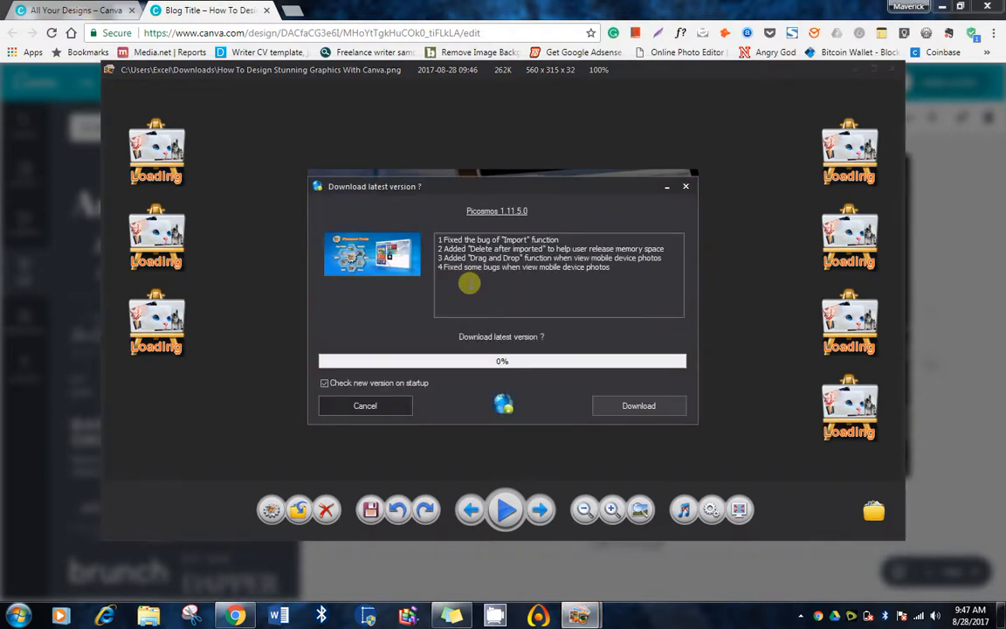
pyautogui.click(387, 406)
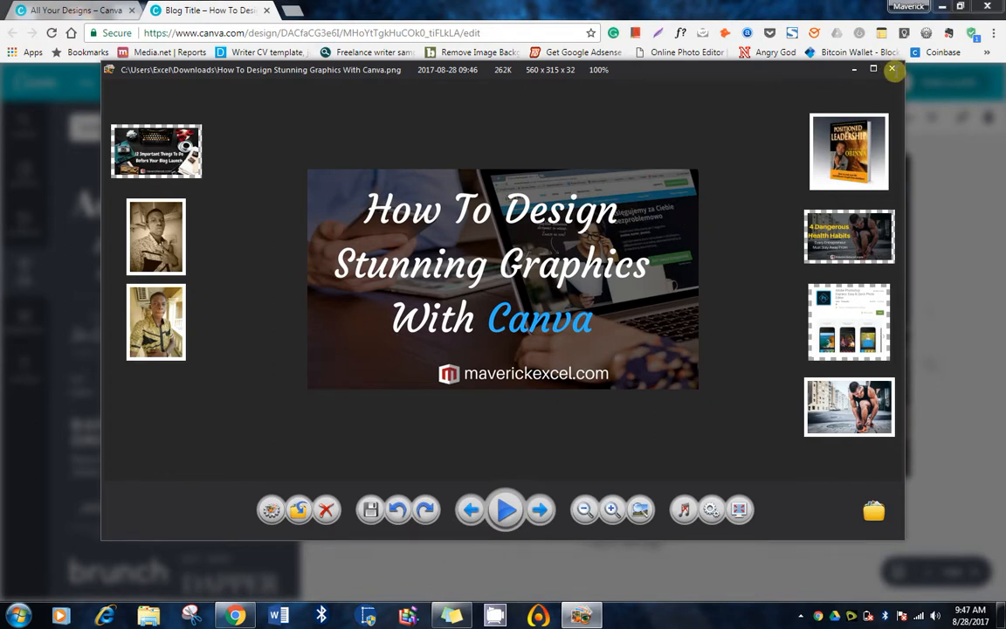
pyautogui.click(892, 68)
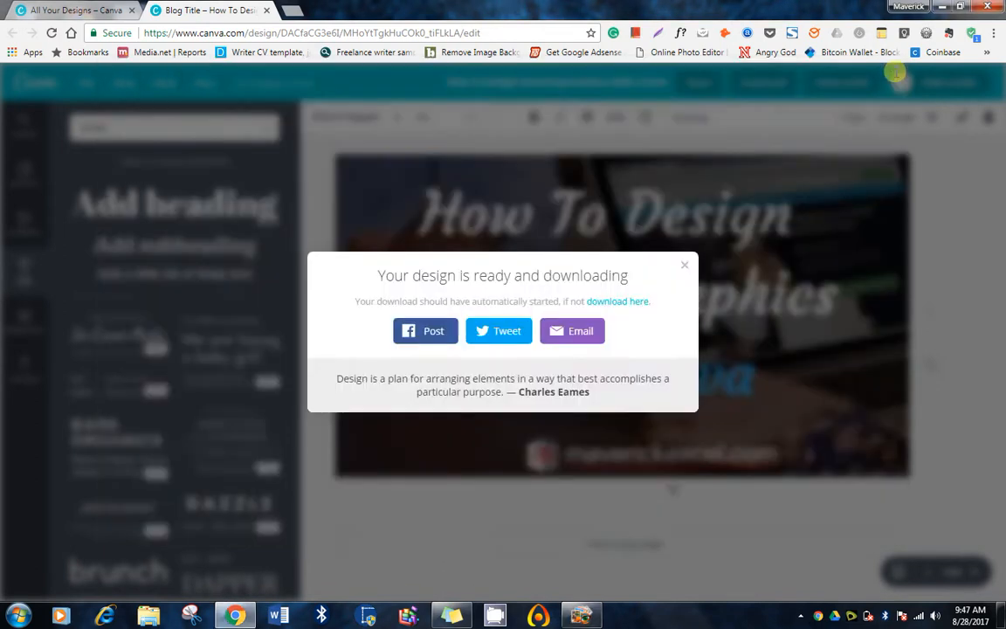
pyautogui.click(684, 262)
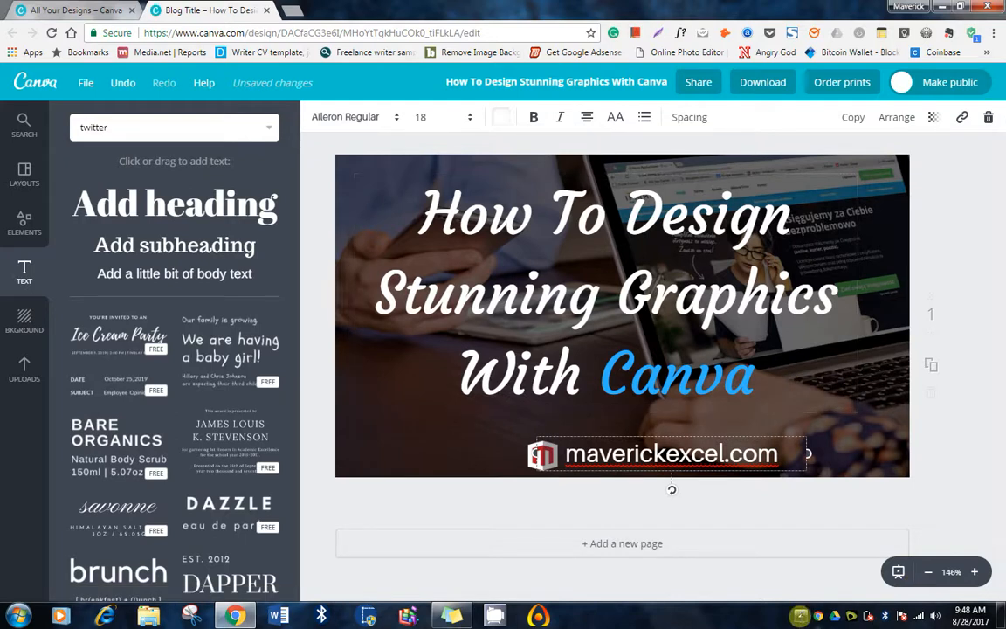
pyautogui.click(800, 615)
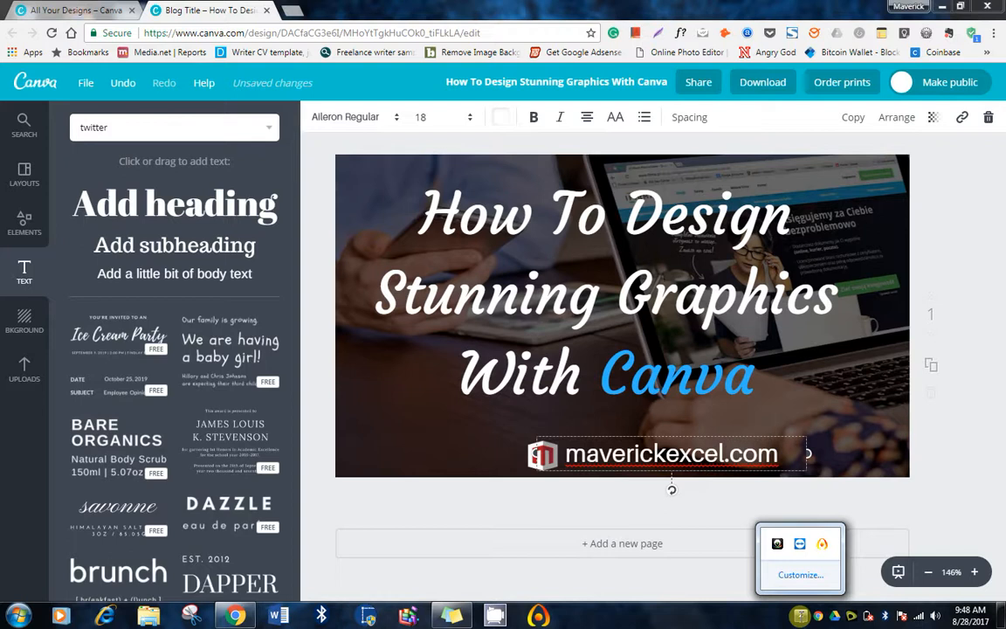
pyautogui.click(824, 543)
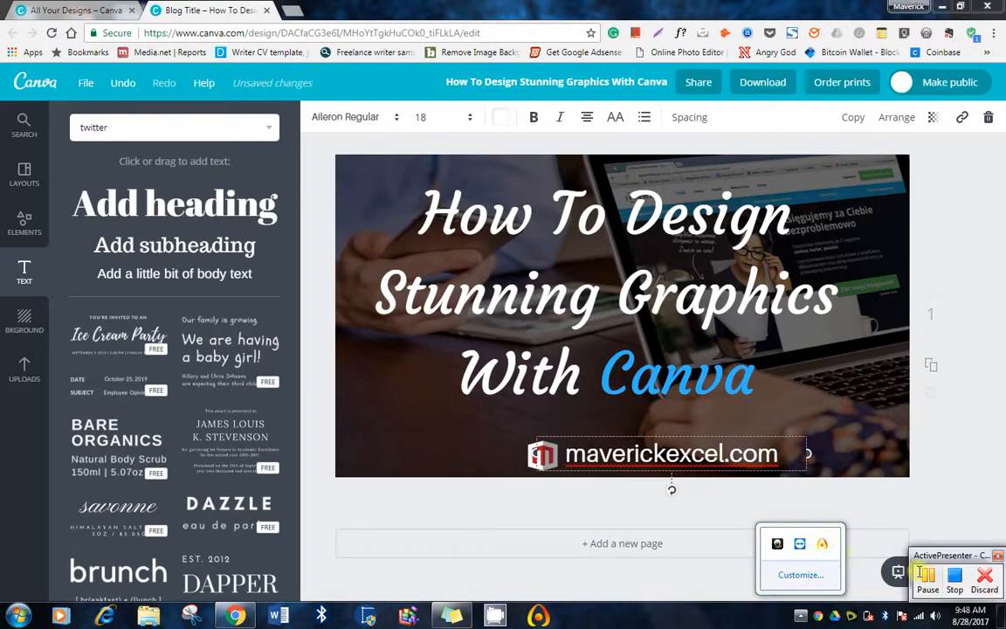
pyautogui.click(951, 580)
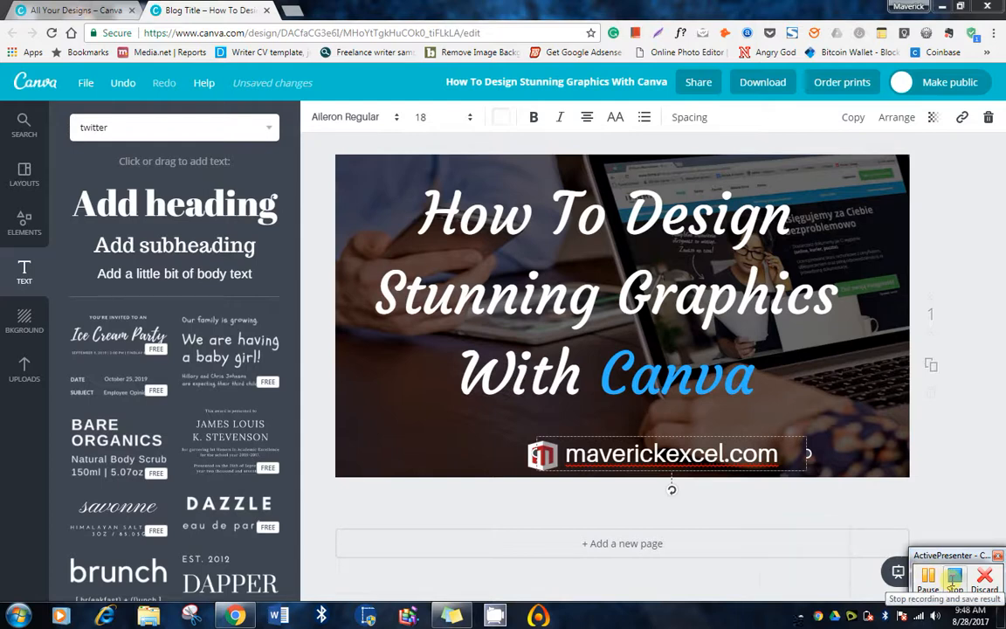